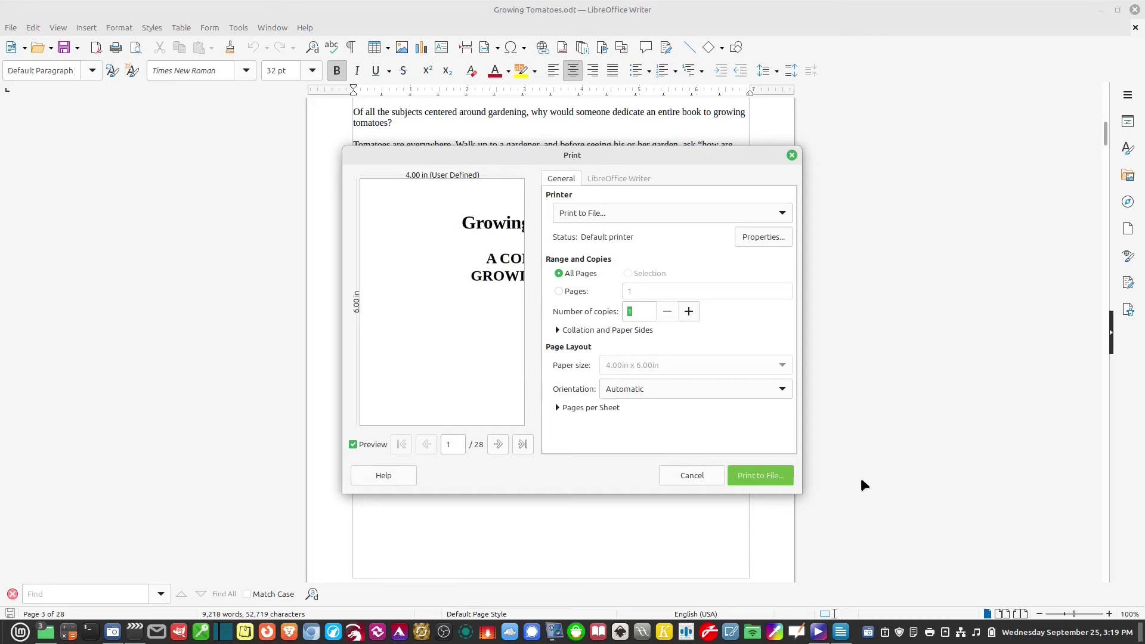
# Cancel printing and close the Growing Tomatoes.odt document.
pyautogui.click(693, 475)
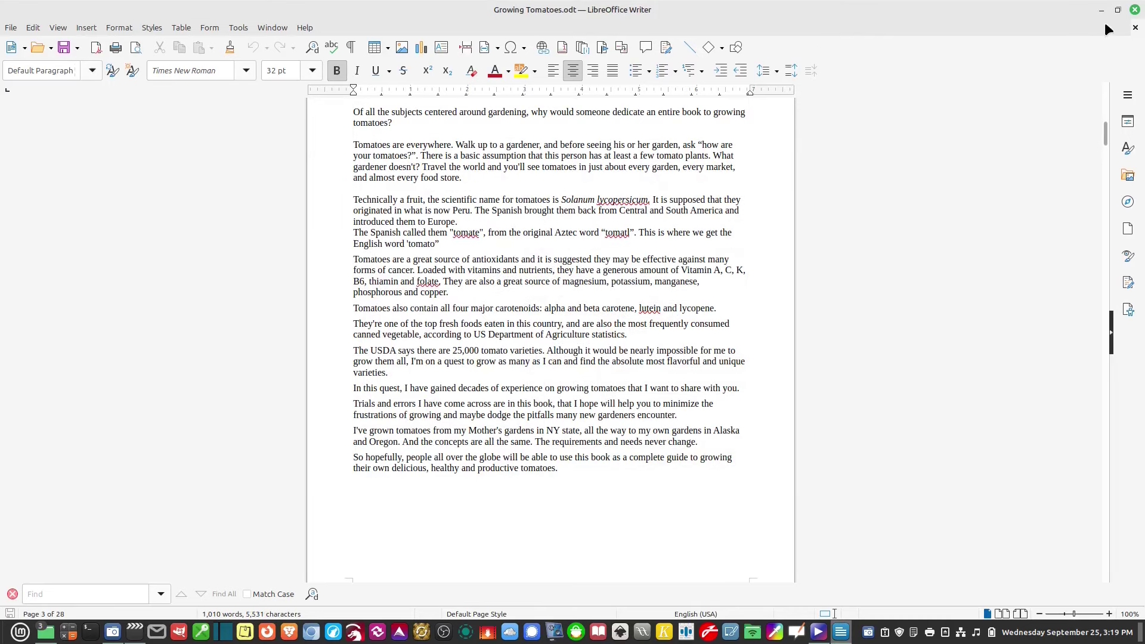
pyautogui.click(1130, 10)
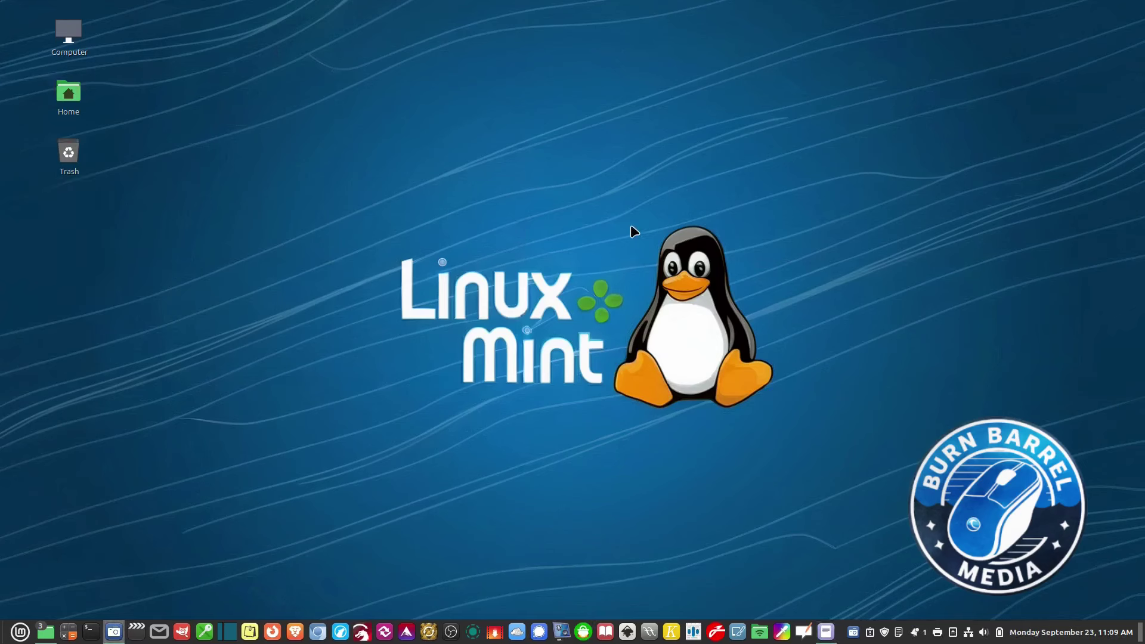
# Open Inkscape with a new blank document, skipping the welcome screen.
pyautogui.click(628, 632)
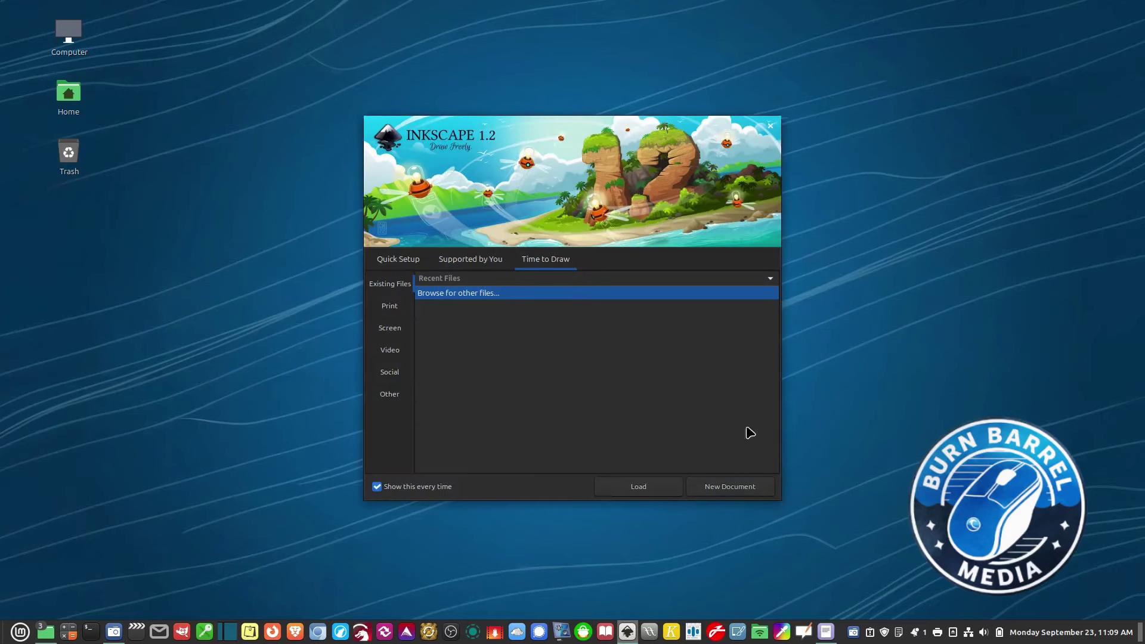
pyautogui.press('Escape')
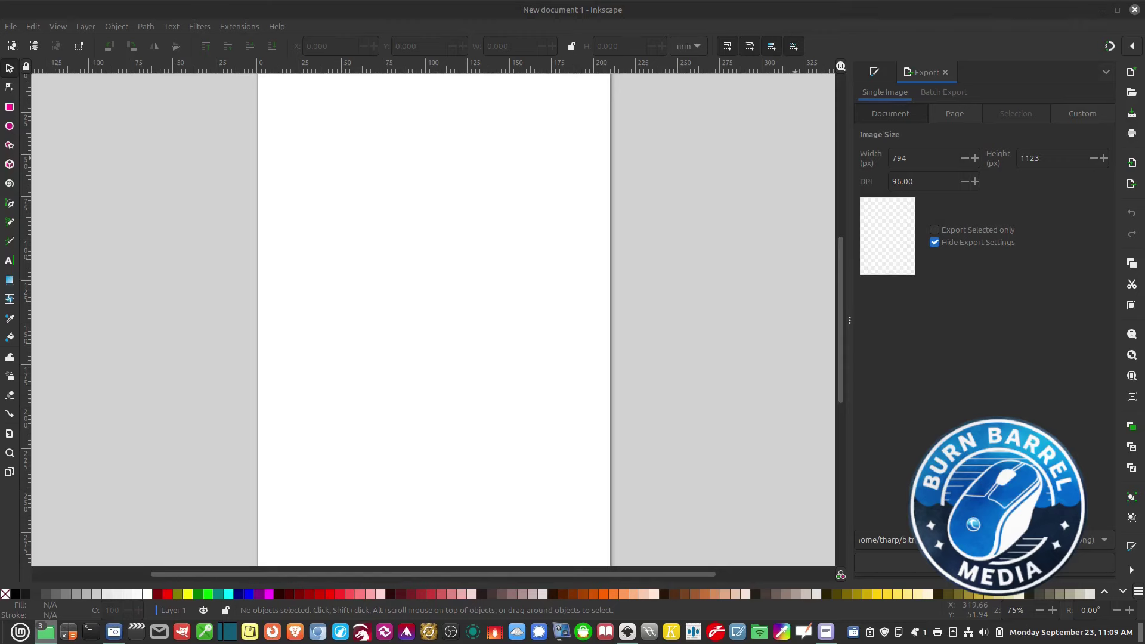
# Try to bring all pages of the Growing Tomatoes PDF into the blank document using internal import with embedded images.
pyautogui.moveTo(268, 212); pyautogui.dragTo(304, 214)
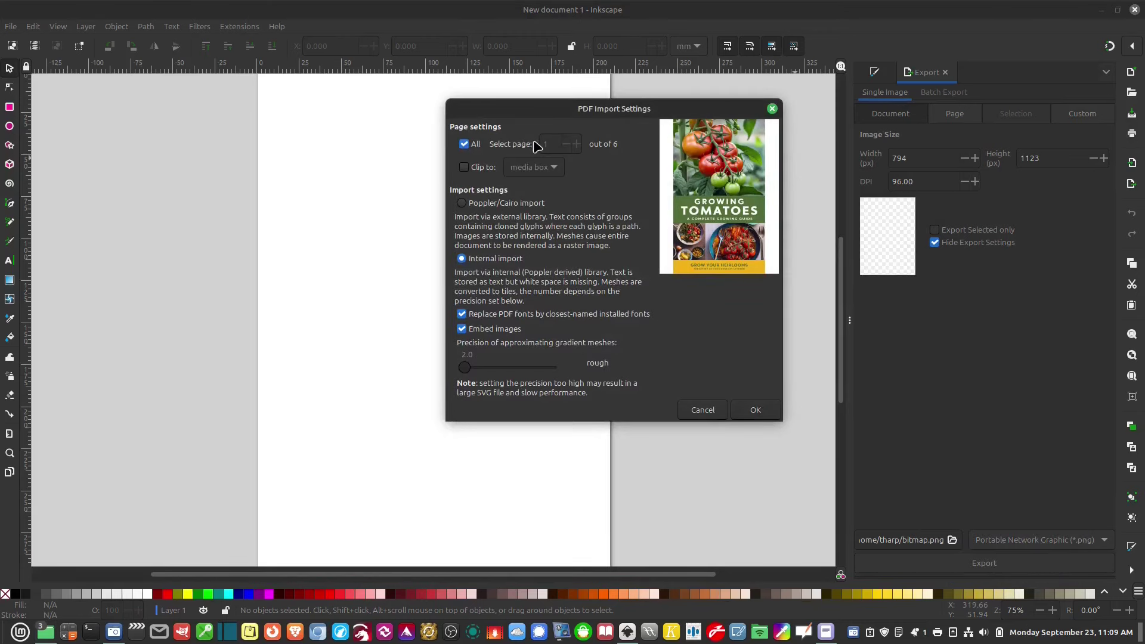
pyautogui.click(755, 413)
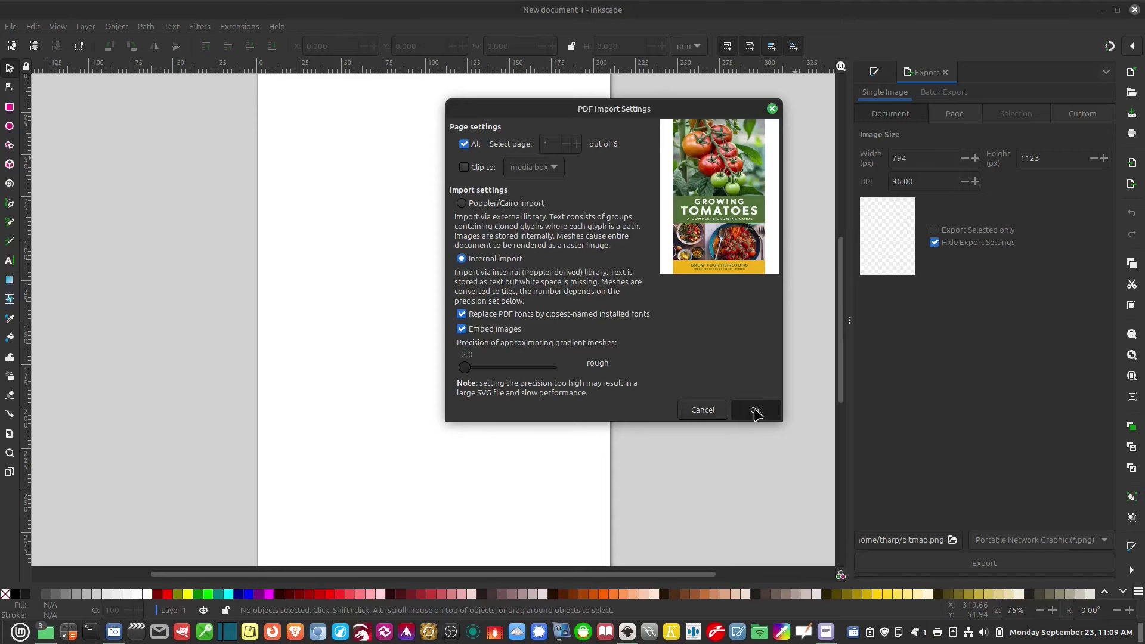
pyautogui.hscroll(7, 640, 582)
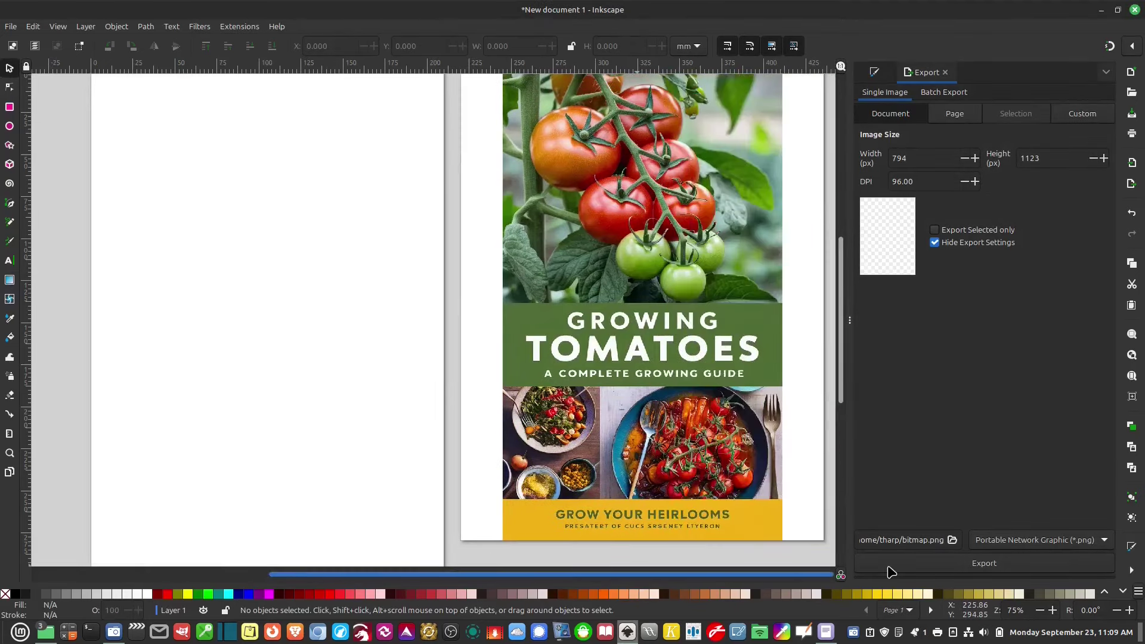
pyautogui.scroll(10, 622, 387)
pyautogui.scroll(-12, 622, 387)
pyautogui.scroll(-6, 622, 388)
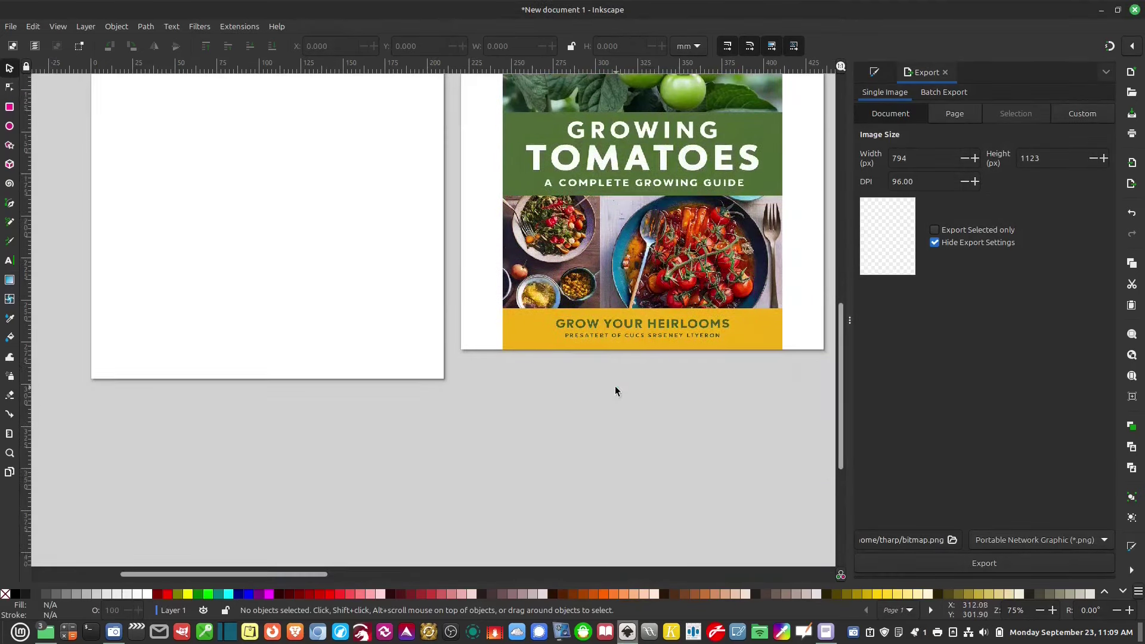
pyautogui.scroll(6, 616, 390)
pyautogui.hotkey('ctrl', 'z')
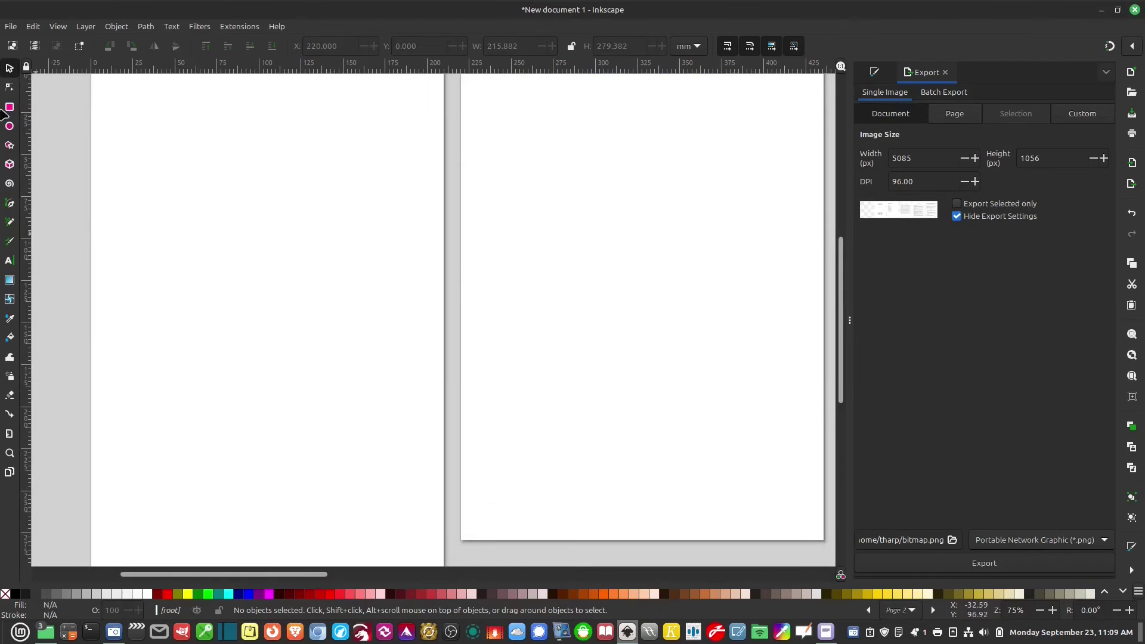
# Open Growing Tomatoes.pdf from the Documents folder with all pages, using internal import with embedded images.
pyautogui.click(13, 27)
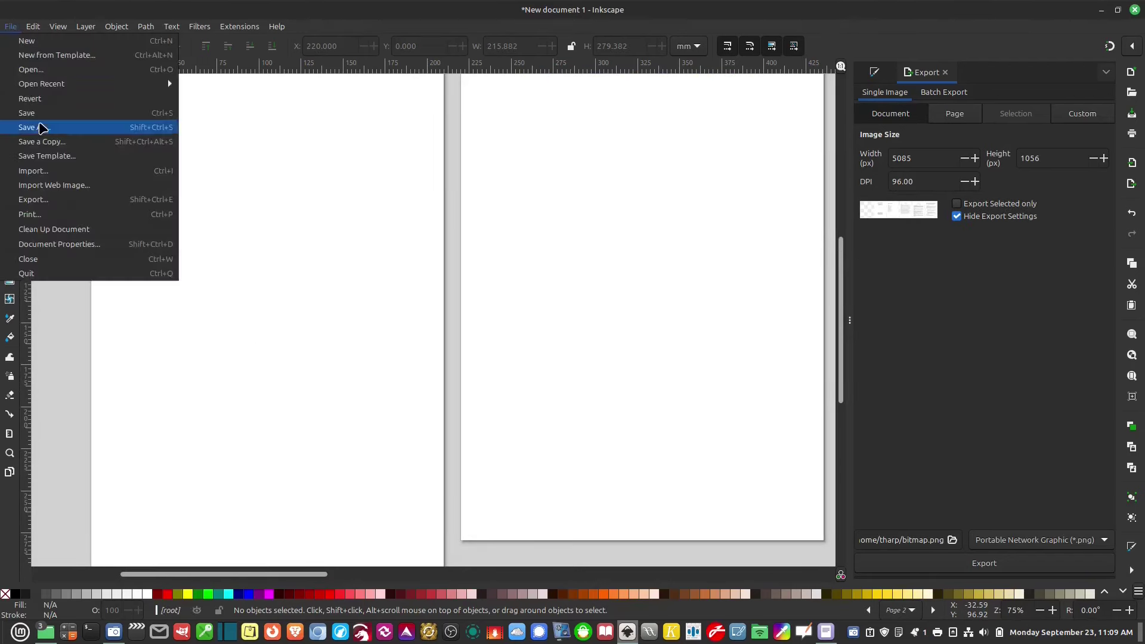
pyautogui.click(38, 72)
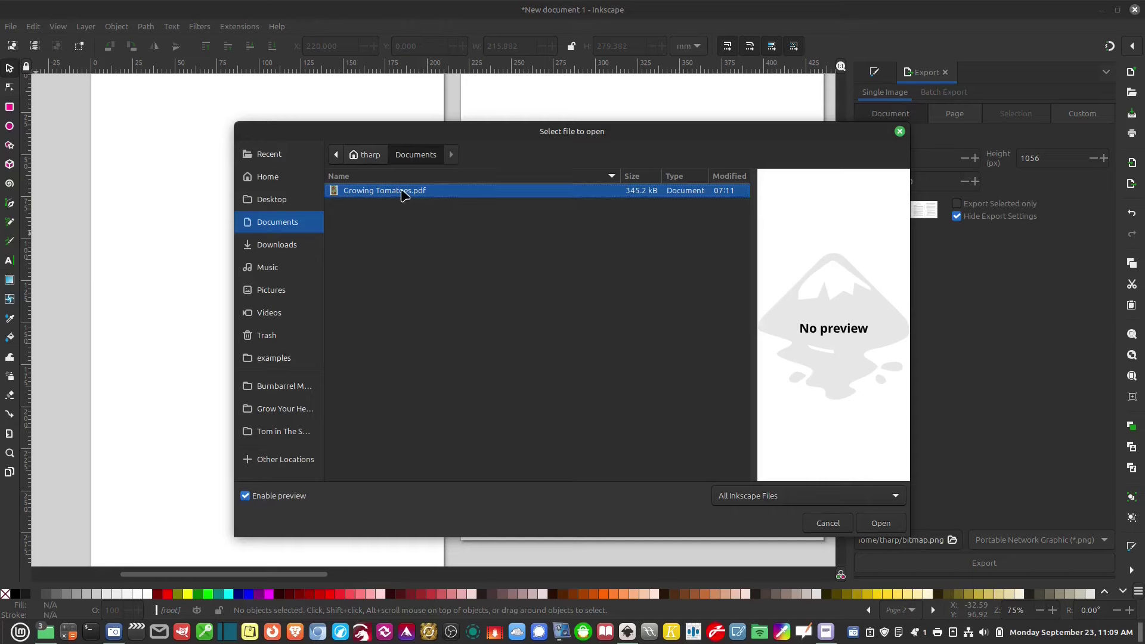
pyautogui.click(880, 523)
pyautogui.click(747, 410)
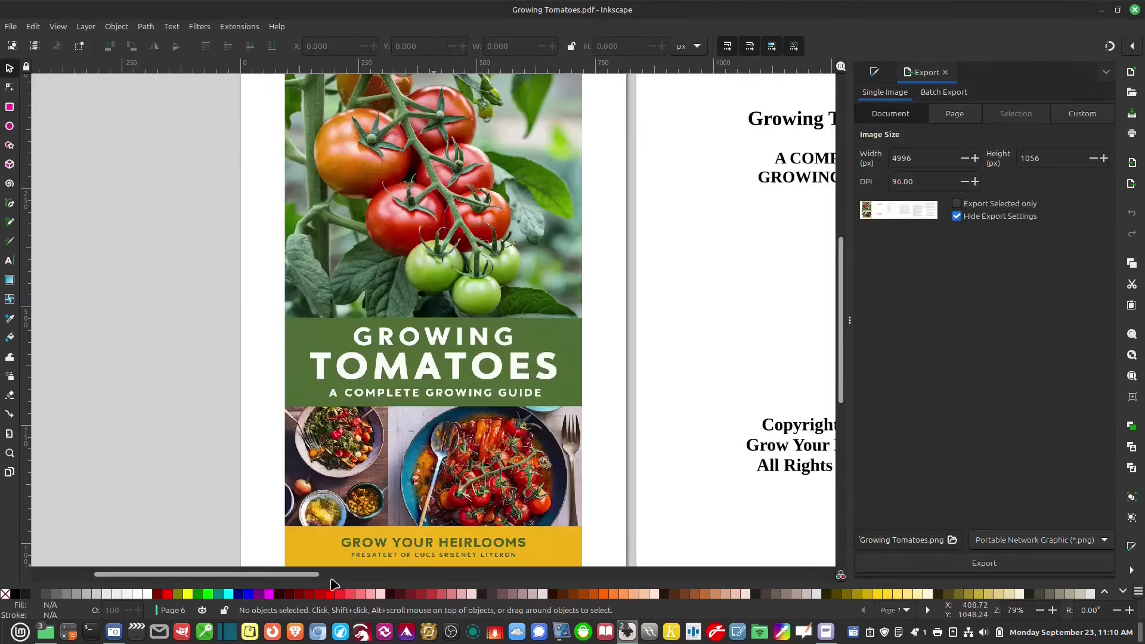
# On the Chapter 1 page, delete "as been grown for a certain amount of" from the text under "What is an Heirloom Tomato?".
pyautogui.moveTo(297, 574); pyautogui.dragTo(746, 539)
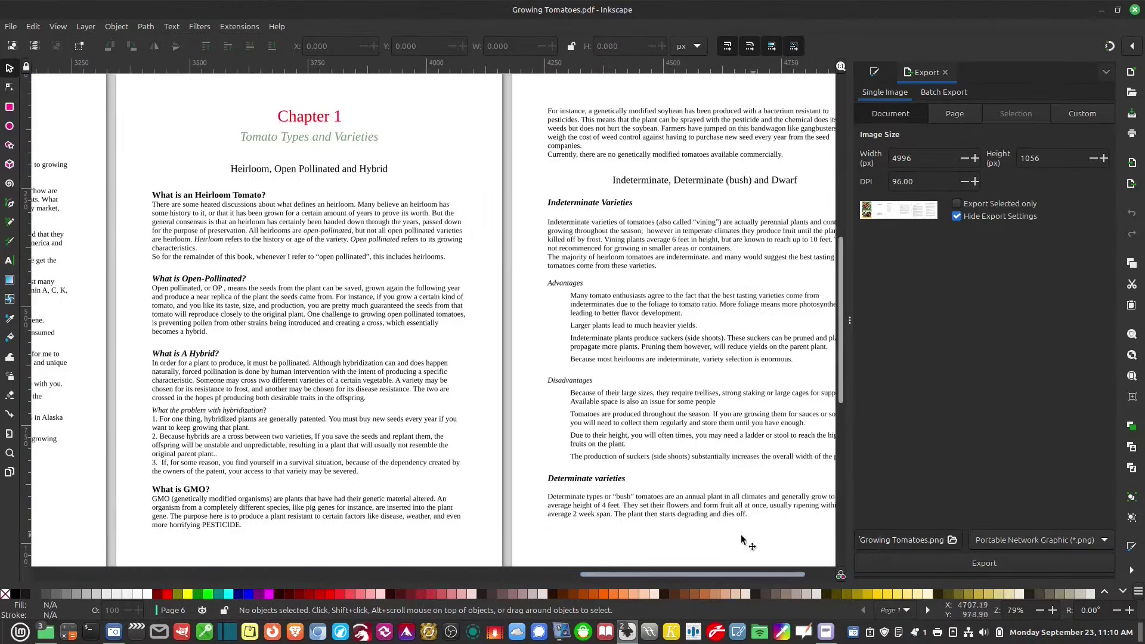
pyautogui.click(277, 234)
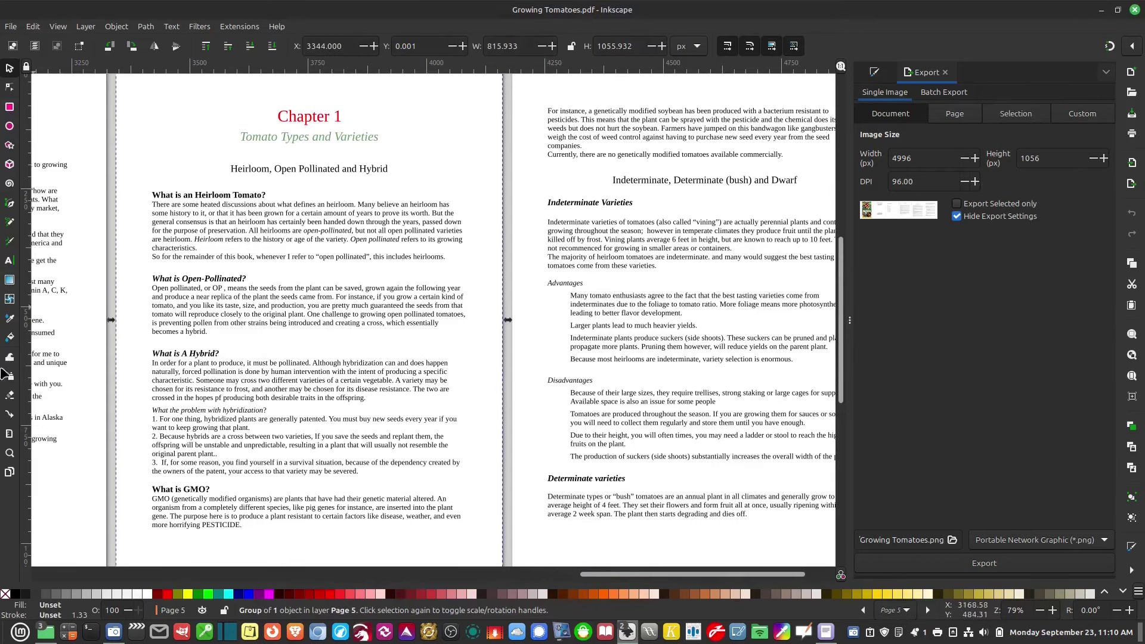
pyautogui.click(10, 260)
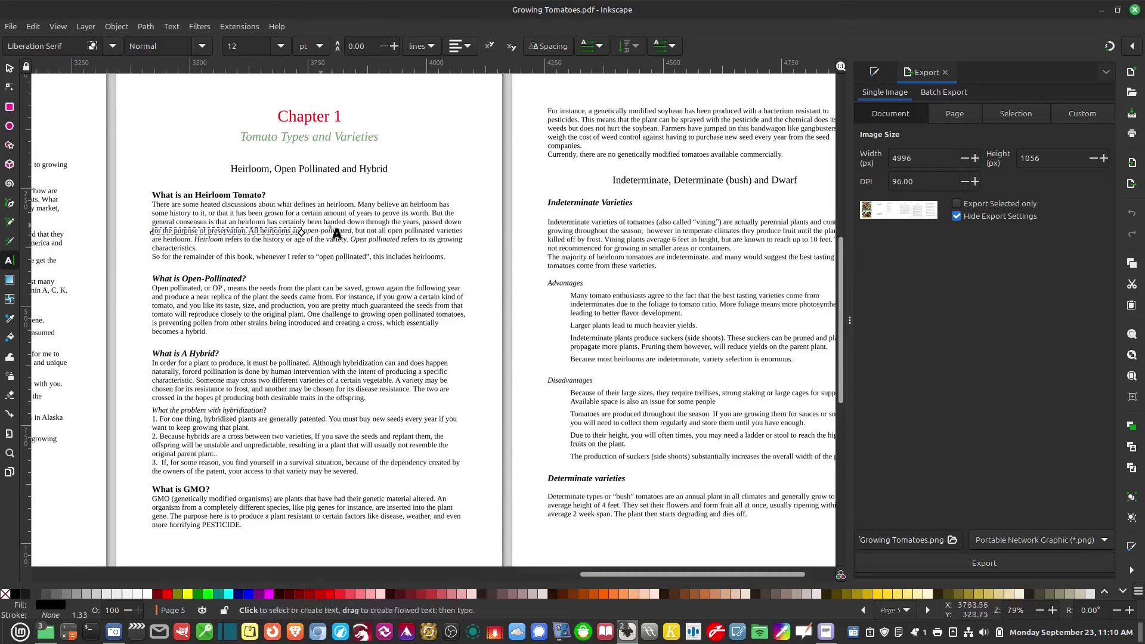
pyautogui.click(383, 230)
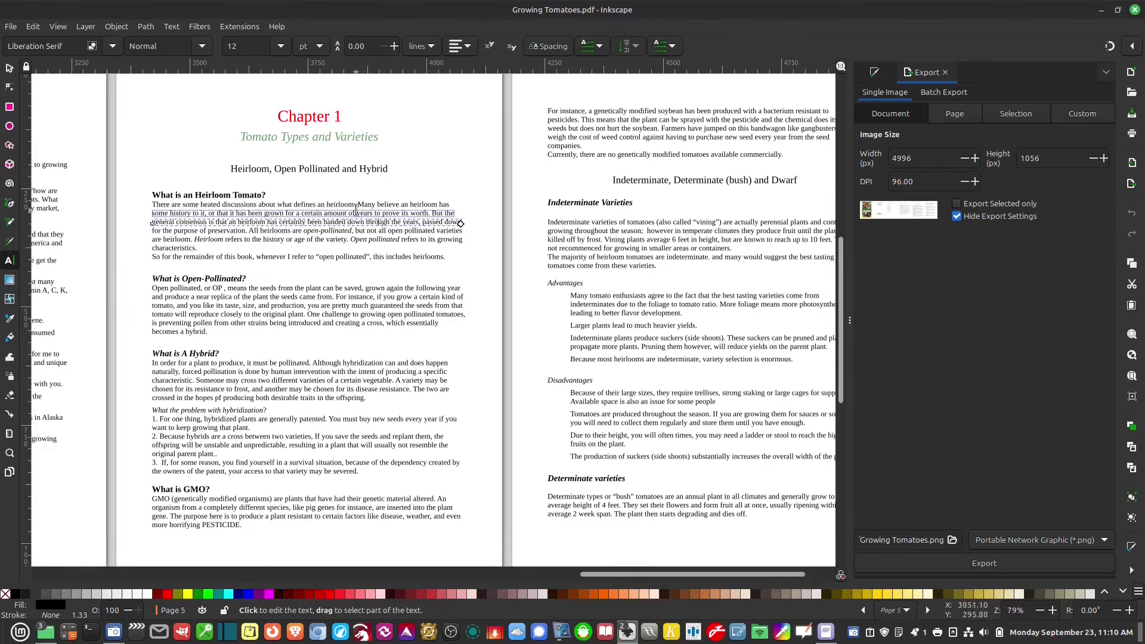
pyautogui.moveTo(354, 213); pyautogui.dragTo(243, 213)
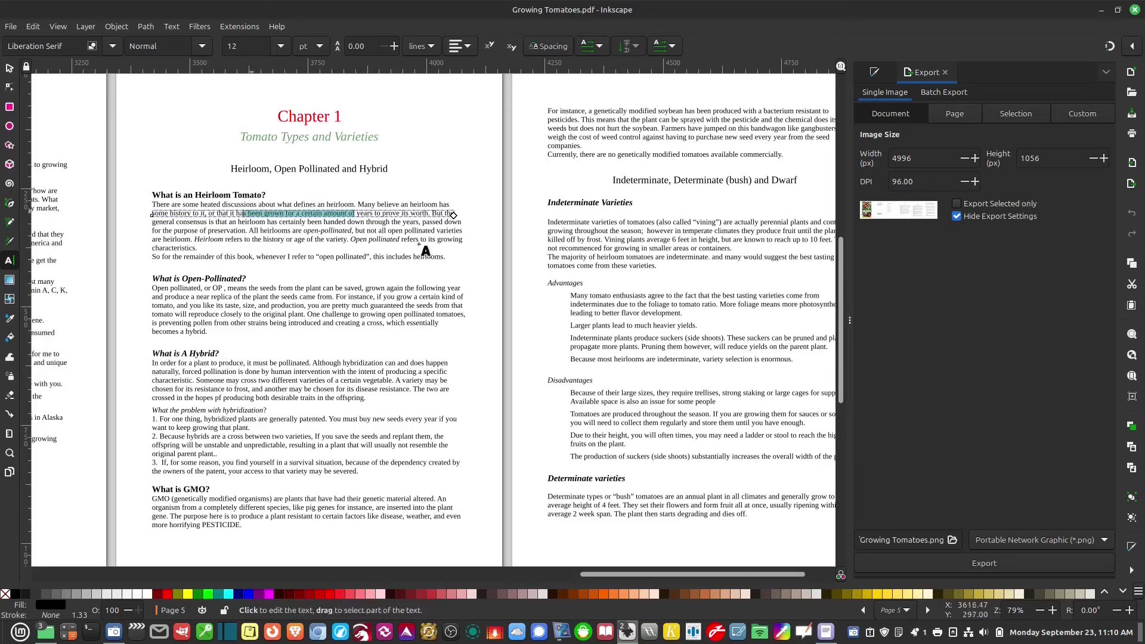
pyautogui.press('BackSpace')
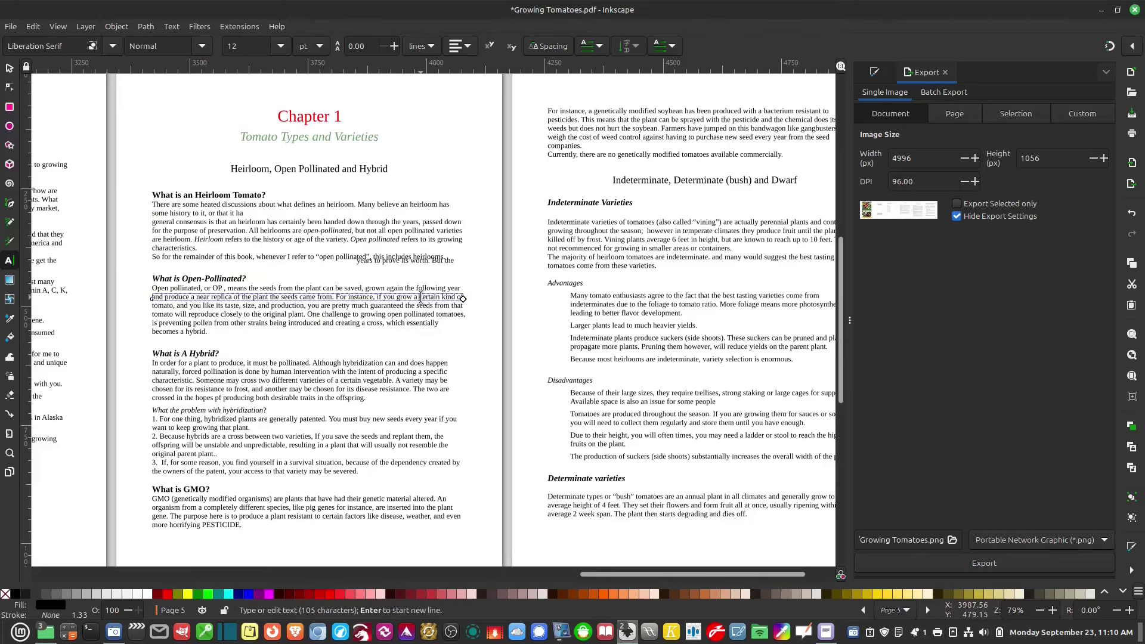
# Delete "certain kind of" from the end of the second line under "What is Open-Pollinated?".
pyautogui.moveTo(419, 296); pyautogui.dragTo(463, 296)
pyautogui.press('BackSpace')
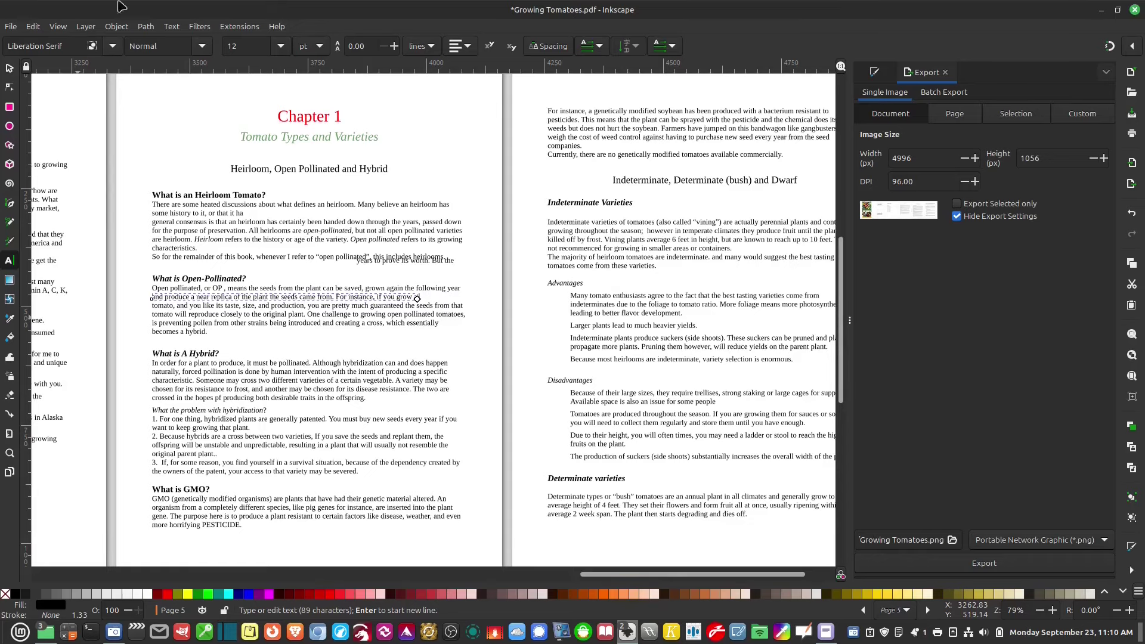
pyautogui.press('Escape')
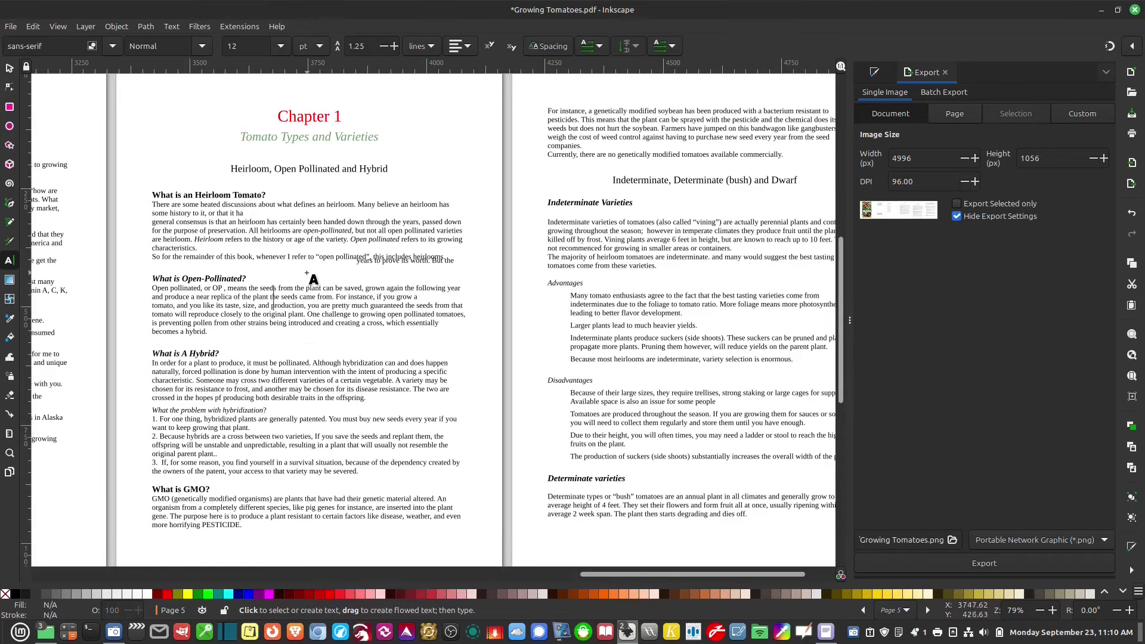
# Under "What is A Hybrid?", delete the rest of the third line after "Someone may cross two different varie".
pyautogui.scroll(-1, 308, 341)
pyautogui.scroll(1, 362, 365)
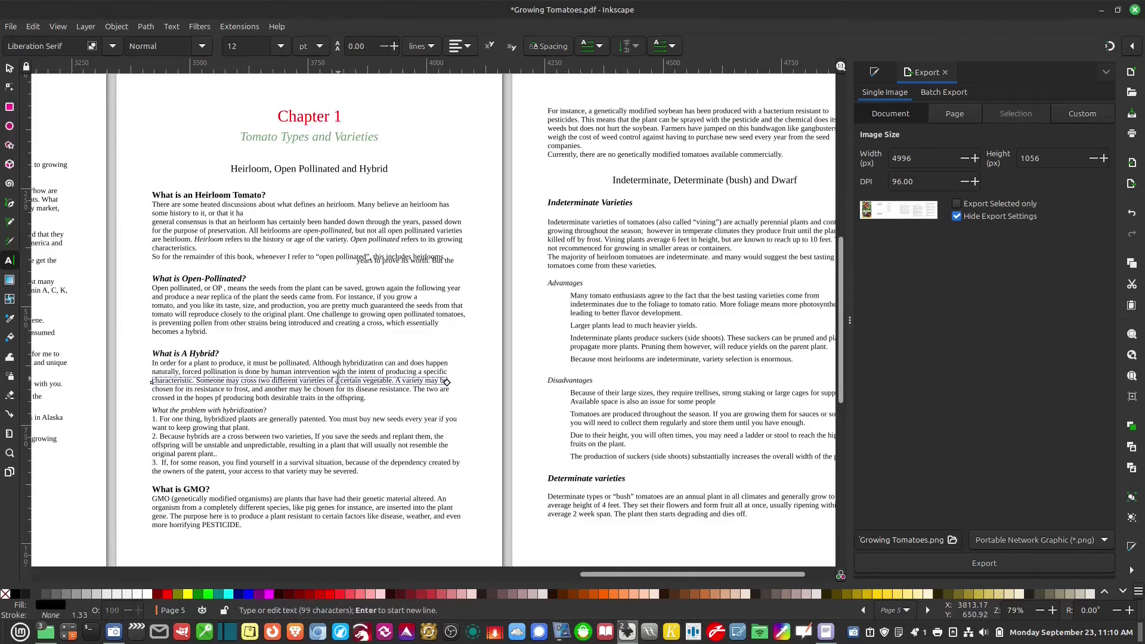
pyautogui.moveTo(314, 380); pyautogui.dragTo(448, 380)
pyautogui.press('Delete')
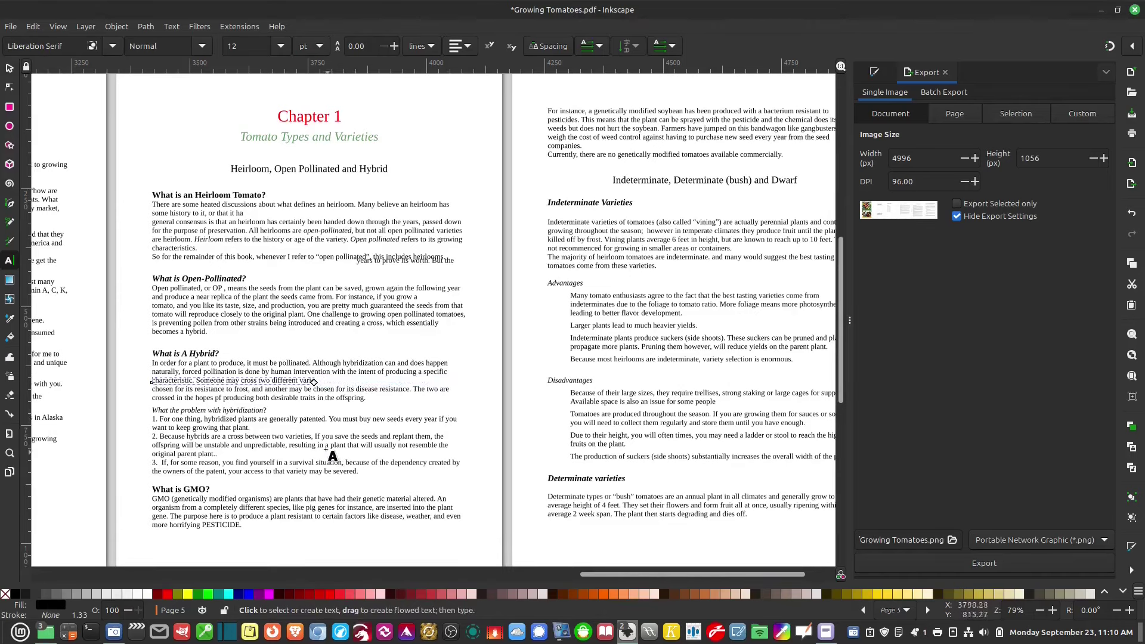
# Delete the text preceding "plant that will usually not resemble the" in item 2 of the hybridization problems.
pyautogui.moveTo(336, 446); pyautogui.dragTo(80, 431)
pyautogui.press('Delete')
pyautogui.press('Escape')
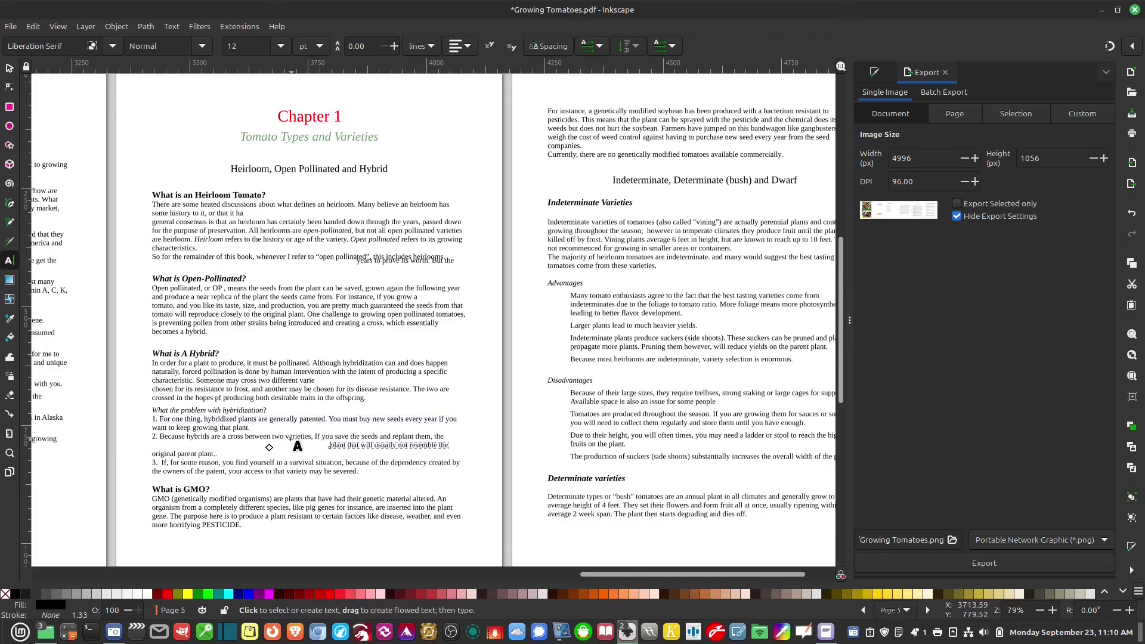
# Move the text fragment "plant that will usually not resemble the" up beside "want to keep growing that plant.".
pyautogui.click(254, 428)
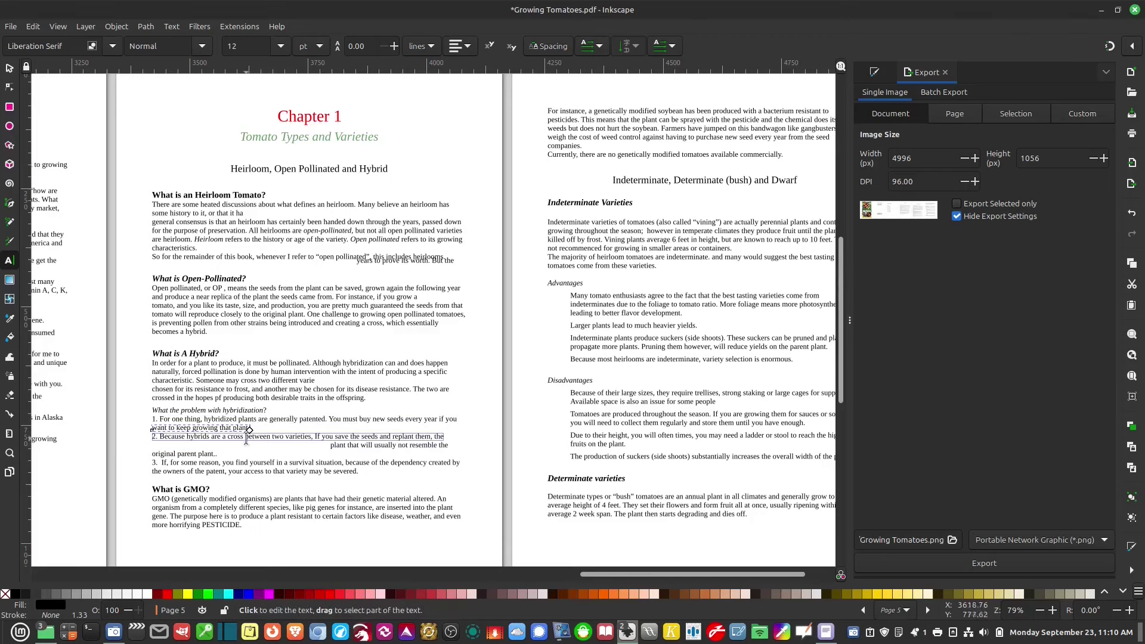
pyautogui.click(344, 446)
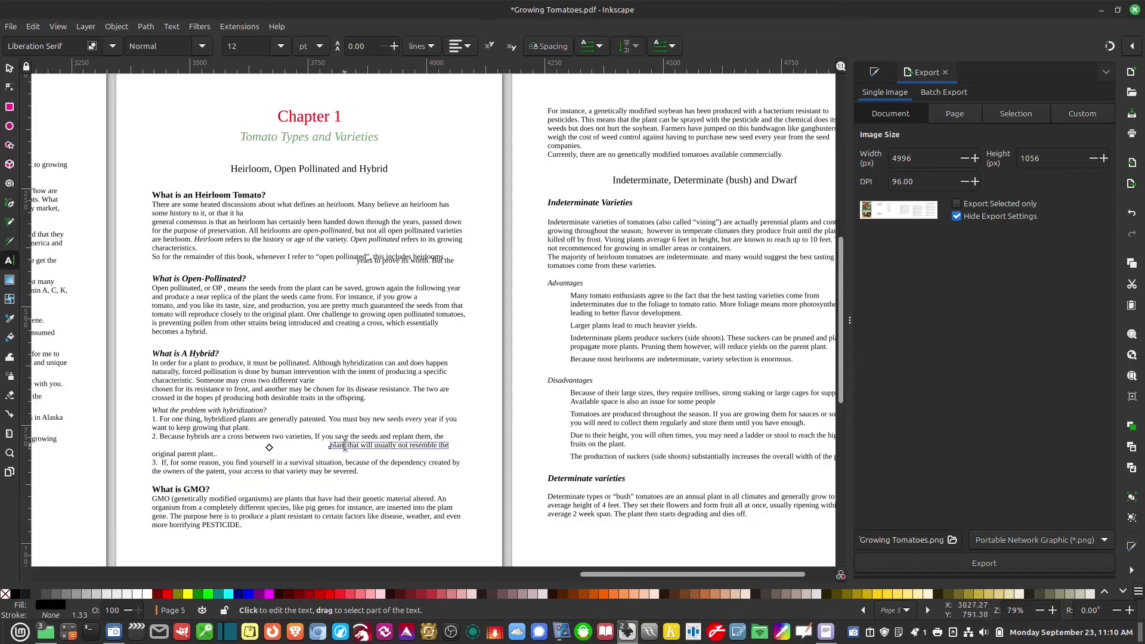
pyautogui.press('F1')
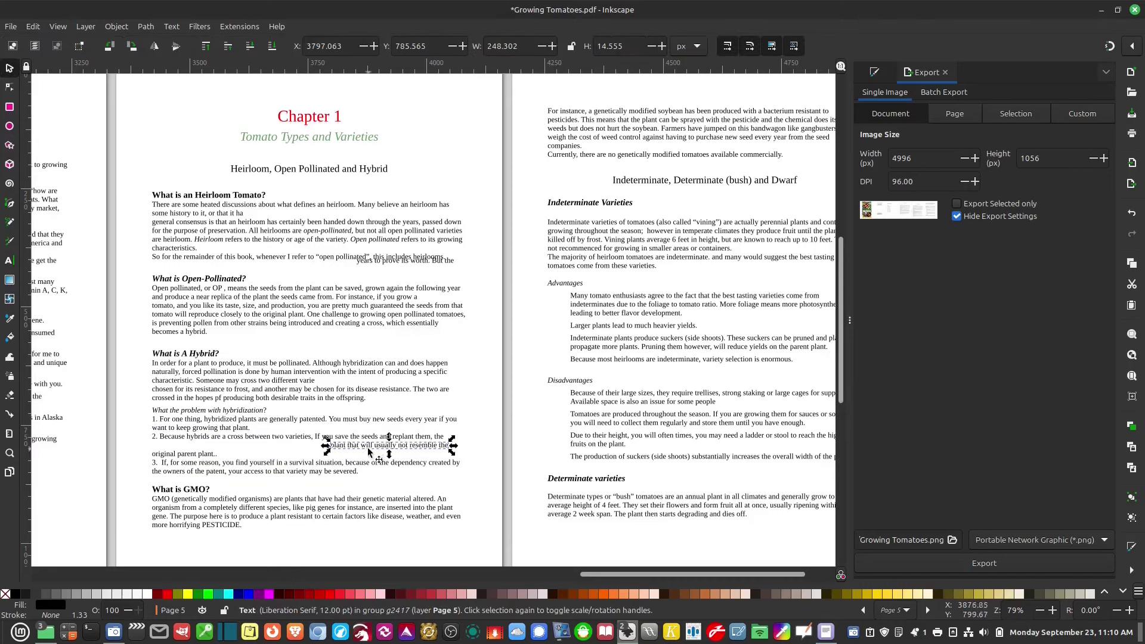
pyautogui.moveTo(367, 446); pyautogui.dragTo(292, 428)
pyautogui.click(226, 464)
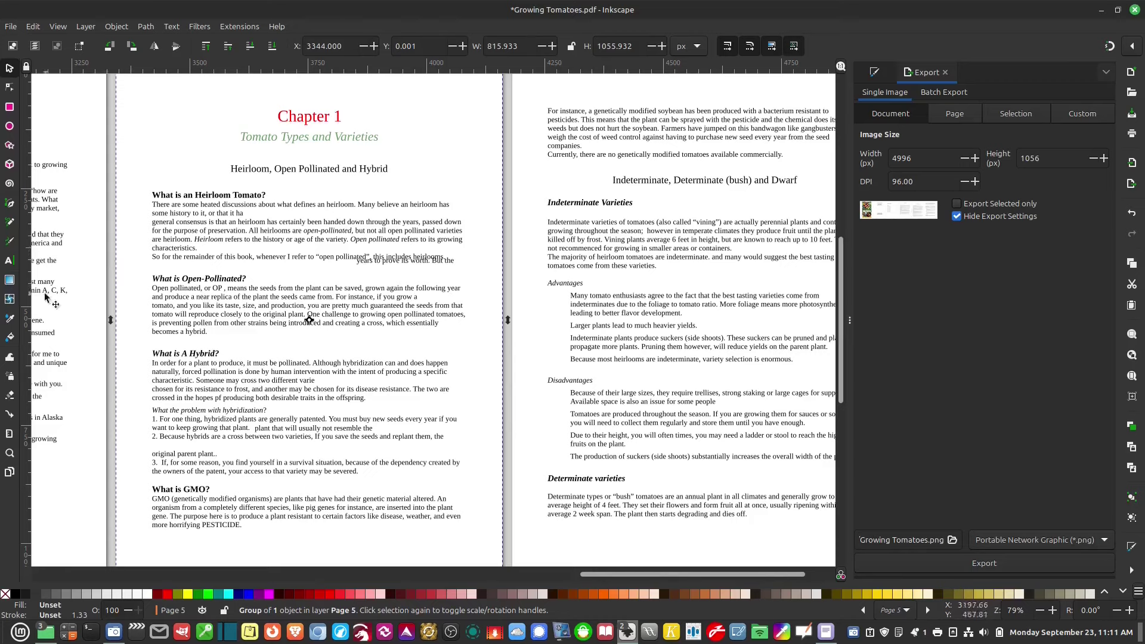
# Delete "hybridization can and do" from the first line under "What is A Hybrid?".
pyautogui.click(10, 263)
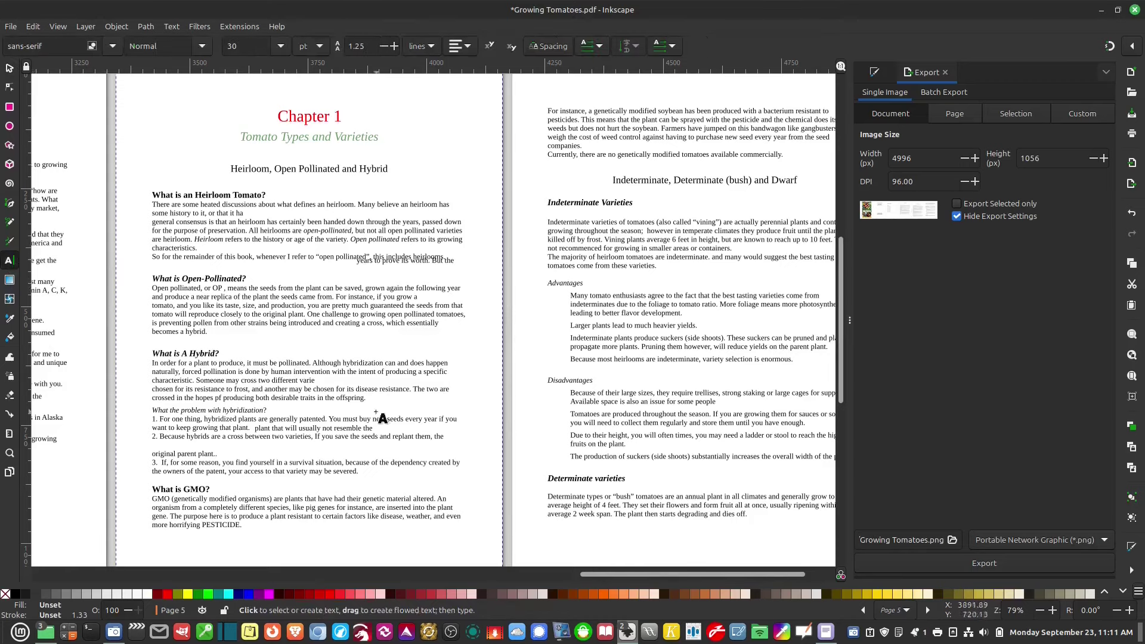
pyautogui.click(356, 363)
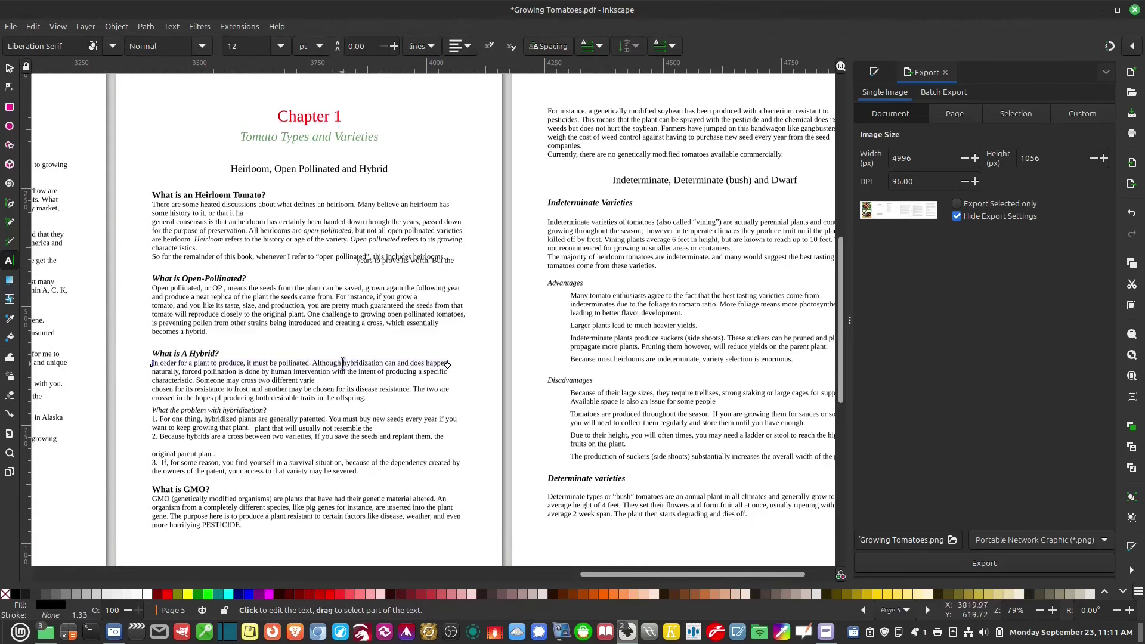
pyautogui.moveTo(356, 363); pyautogui.dragTo(410, 363)
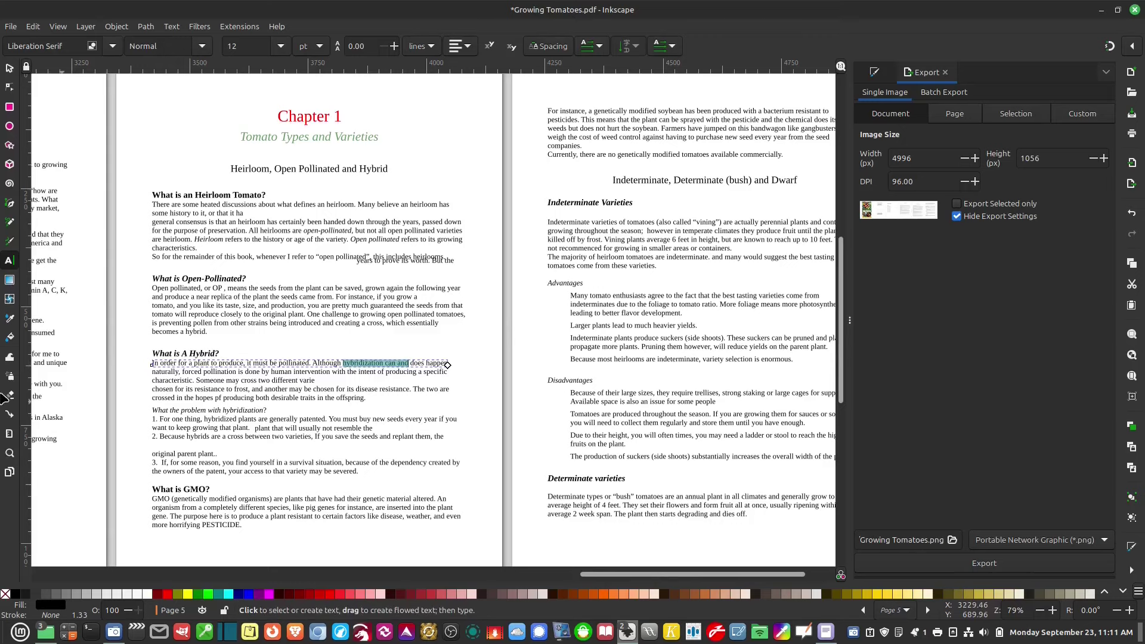
pyautogui.press('Delete')
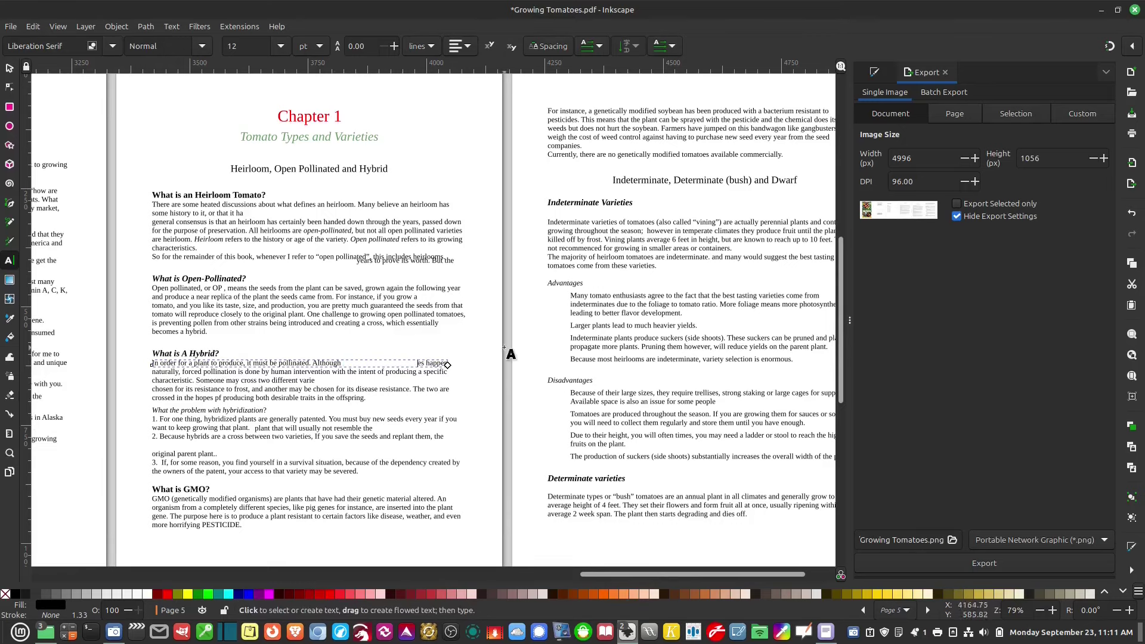
# Under "What is A Hybrid?", delete "by human intervention with the intent" from the second line and remove the paragraph's entire last line.
pyautogui.moveTo(375, 372); pyautogui.dragTo(260, 373)
pyautogui.press('Delete')
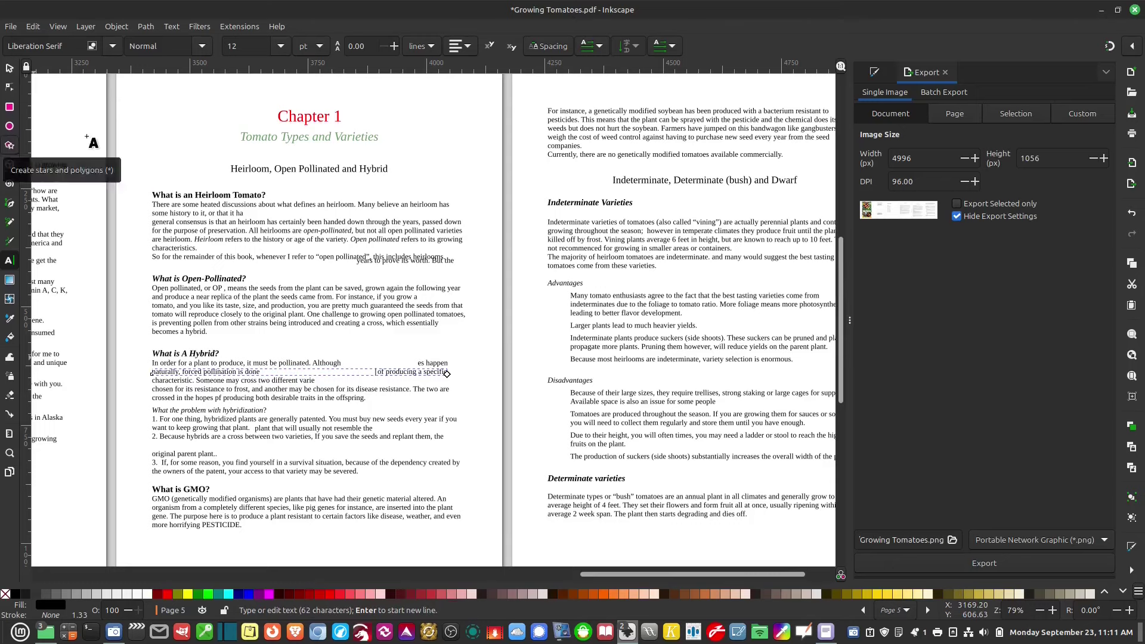
pyautogui.moveTo(366, 397); pyautogui.dragTo(79, 387)
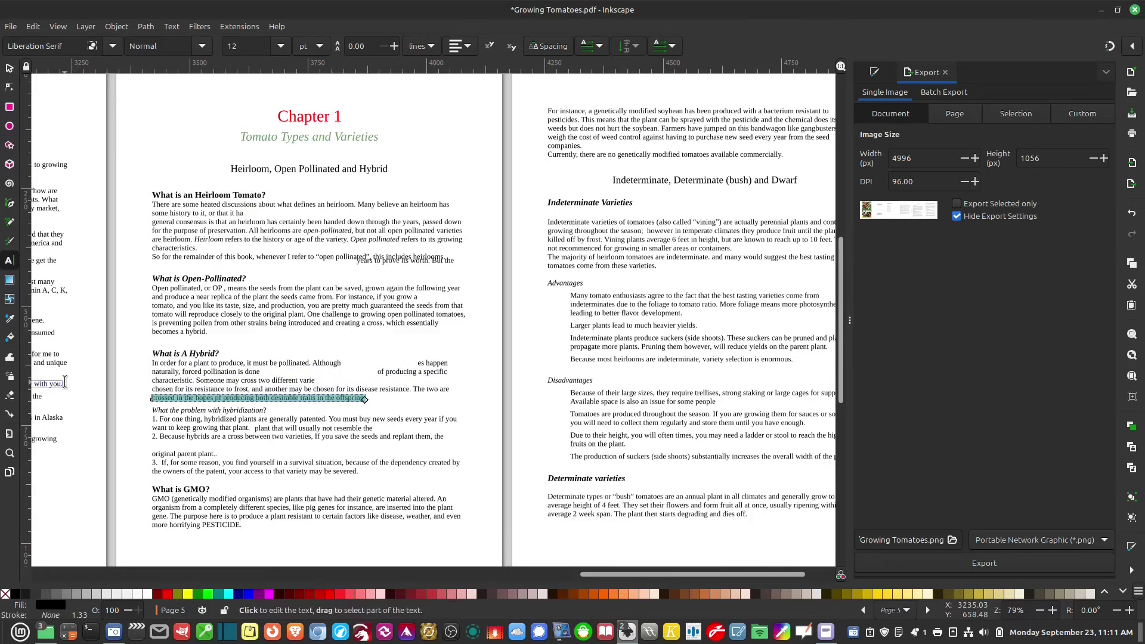
pyautogui.press('Delete')
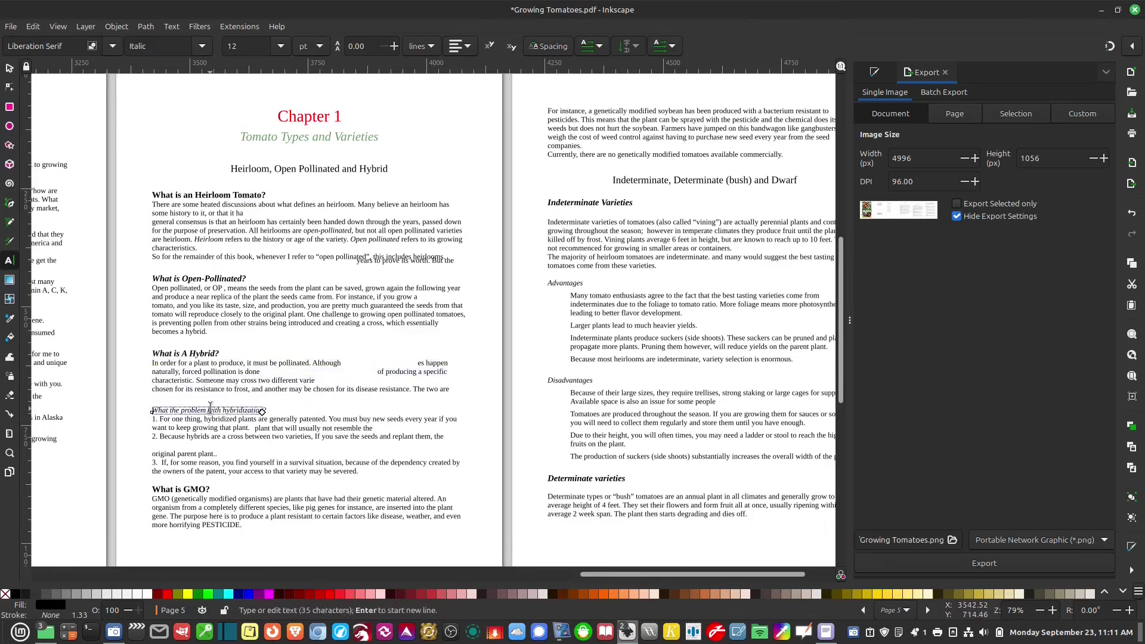
# Move the subheading "What the problem with hybridization" slightly up, closer to the paragraph above it.
pyautogui.click(9, 67)
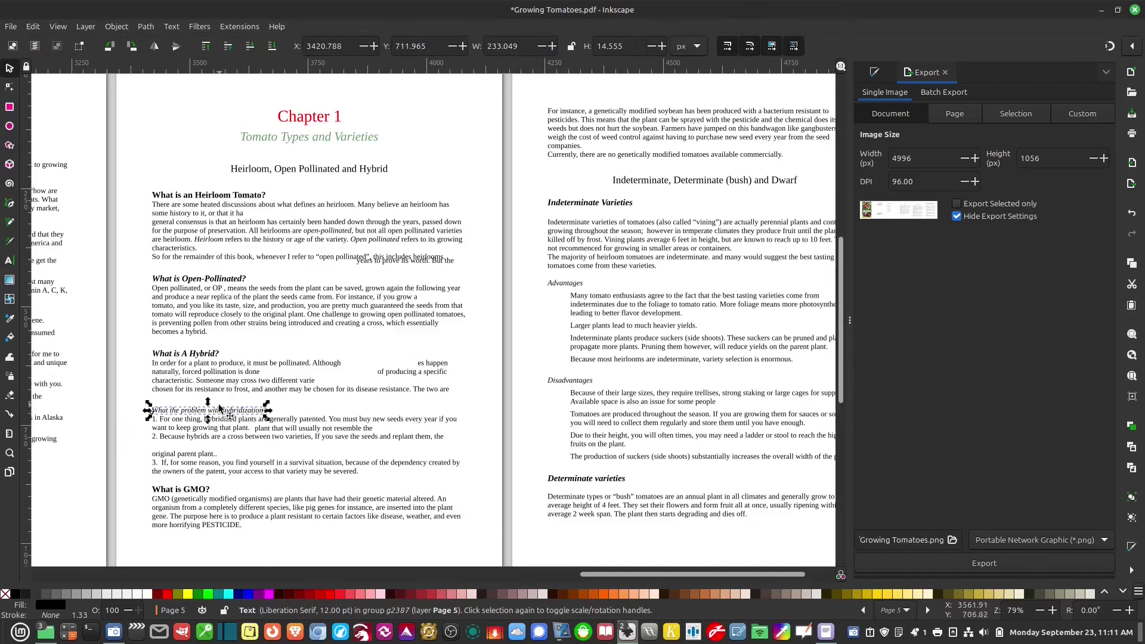
pyautogui.moveTo(220, 412); pyautogui.dragTo(221, 403)
pyautogui.click(248, 435)
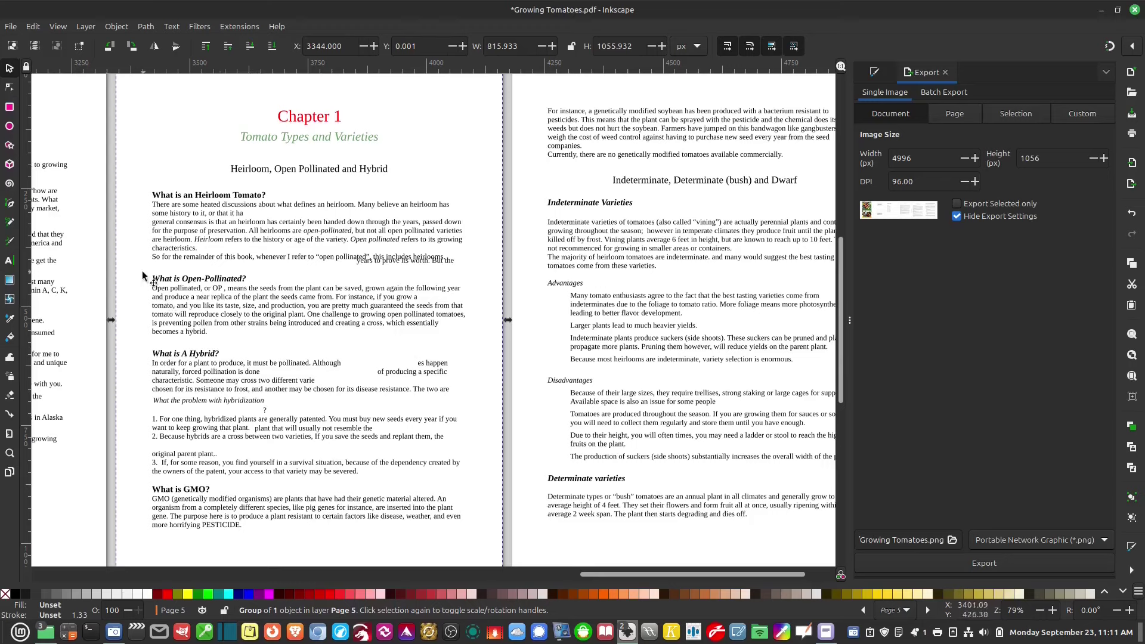
# Set the font size of the "Indeterminate Varieties" heading on page 6 to 32 pt, leaving its last letters out of the selection.
pyautogui.click(14, 263)
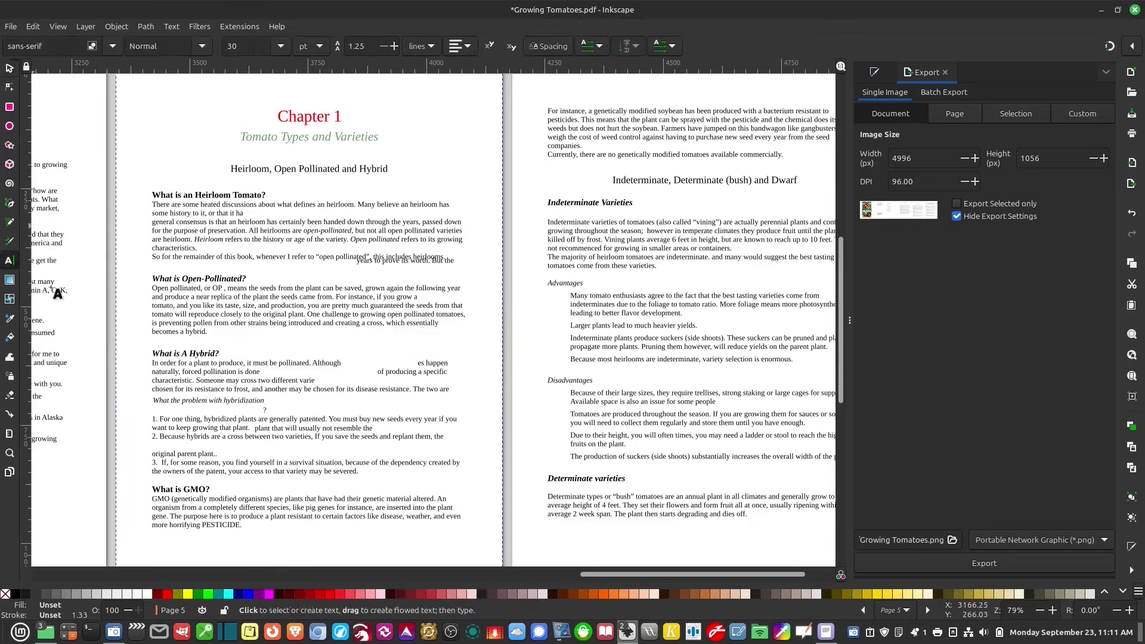
pyautogui.moveTo(229, 417); pyautogui.dragTo(482, 435)
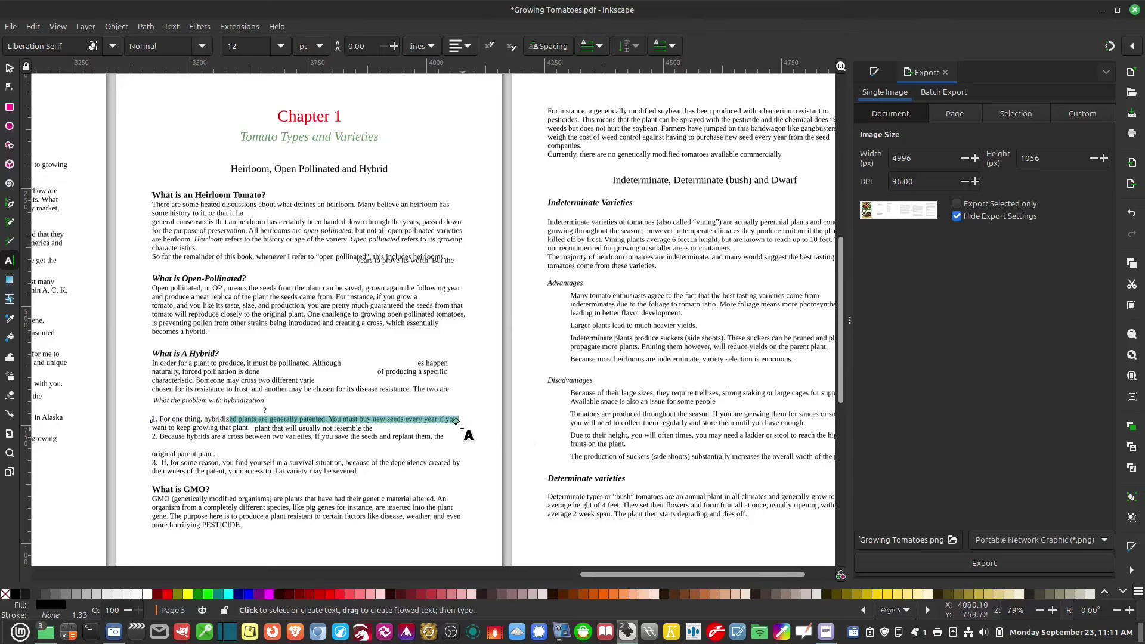
pyautogui.click(599, 203)
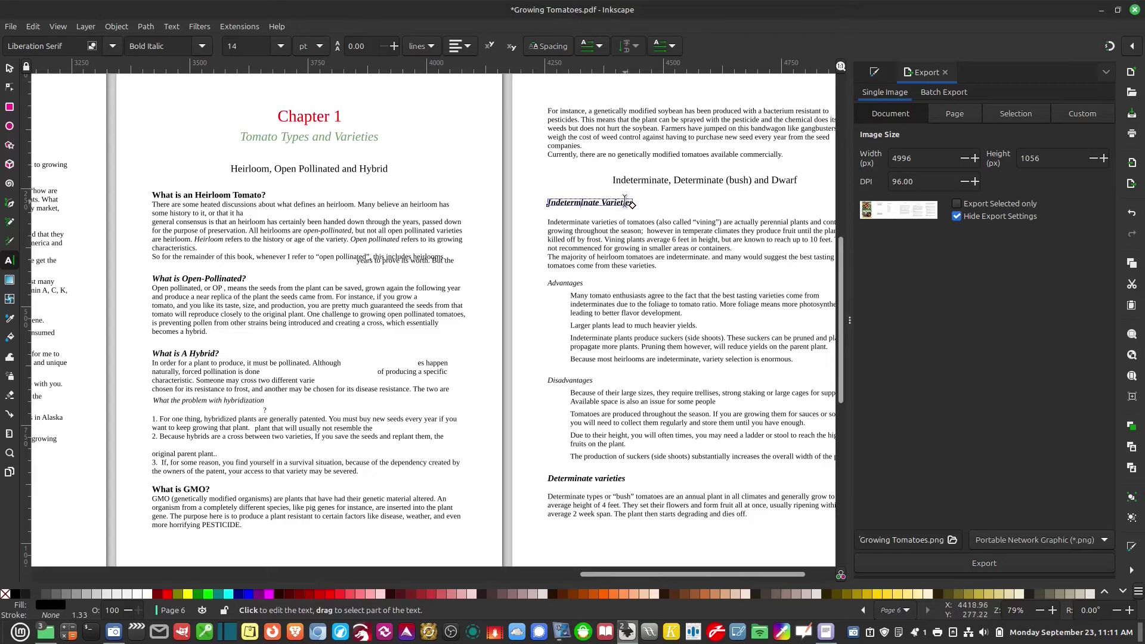
pyautogui.moveTo(625, 203); pyautogui.dragTo(547, 203)
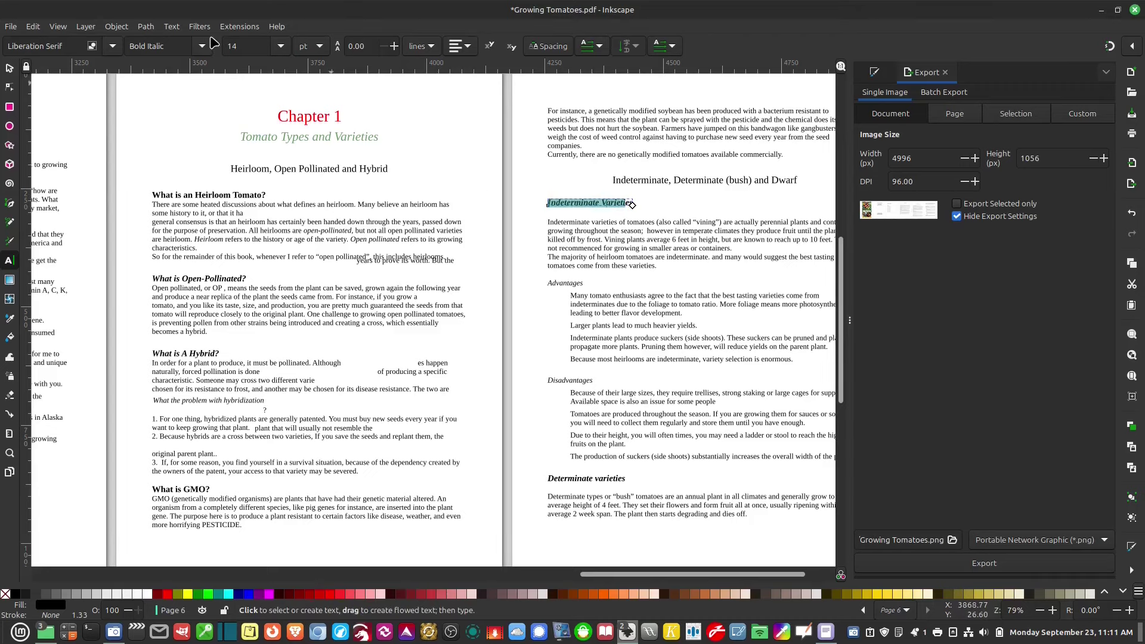
pyautogui.click(281, 46)
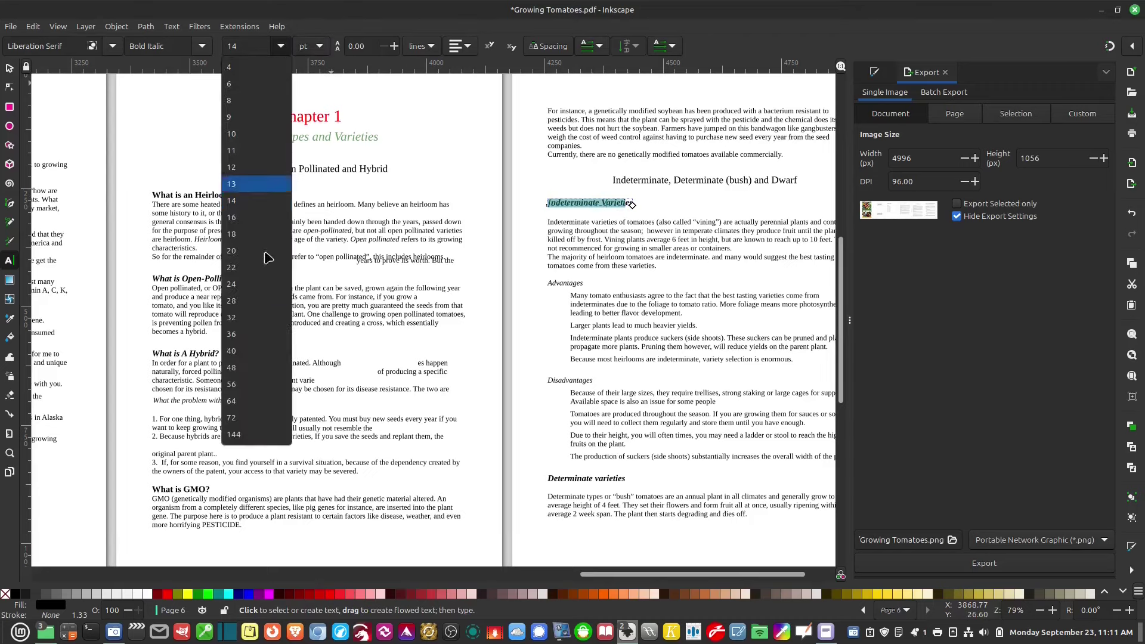
pyautogui.click(262, 316)
pyautogui.click(625, 203)
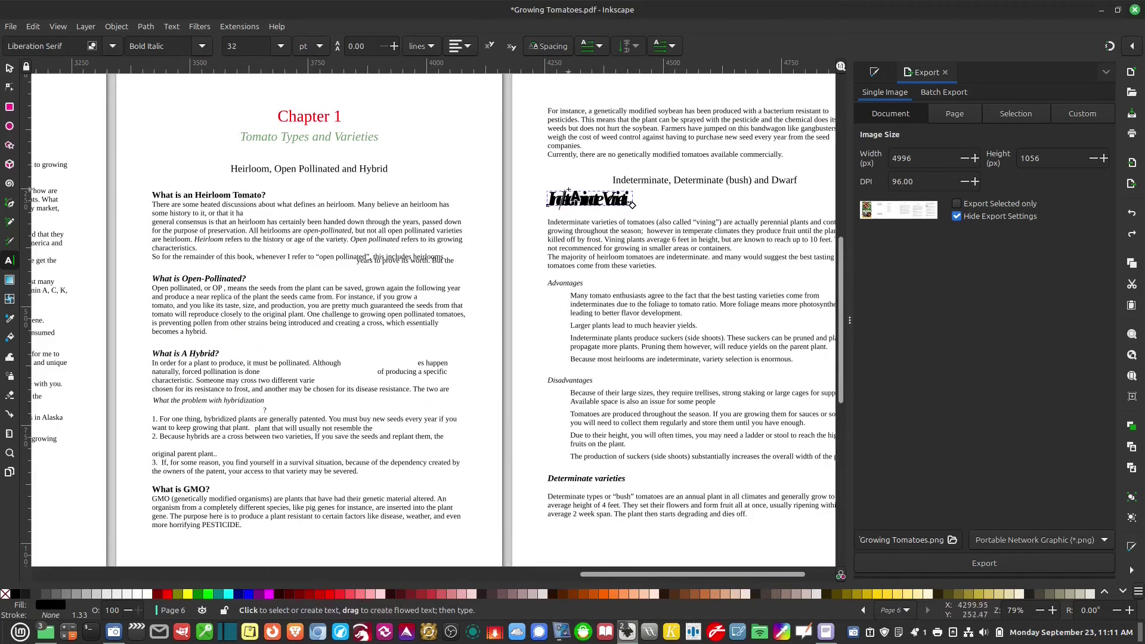
# Widen the text frame of the enlarged "Indeterminate Varieties" heading so its letters no longer overlap.
pyautogui.moveTo(631, 205); pyautogui.dragTo(700, 205)
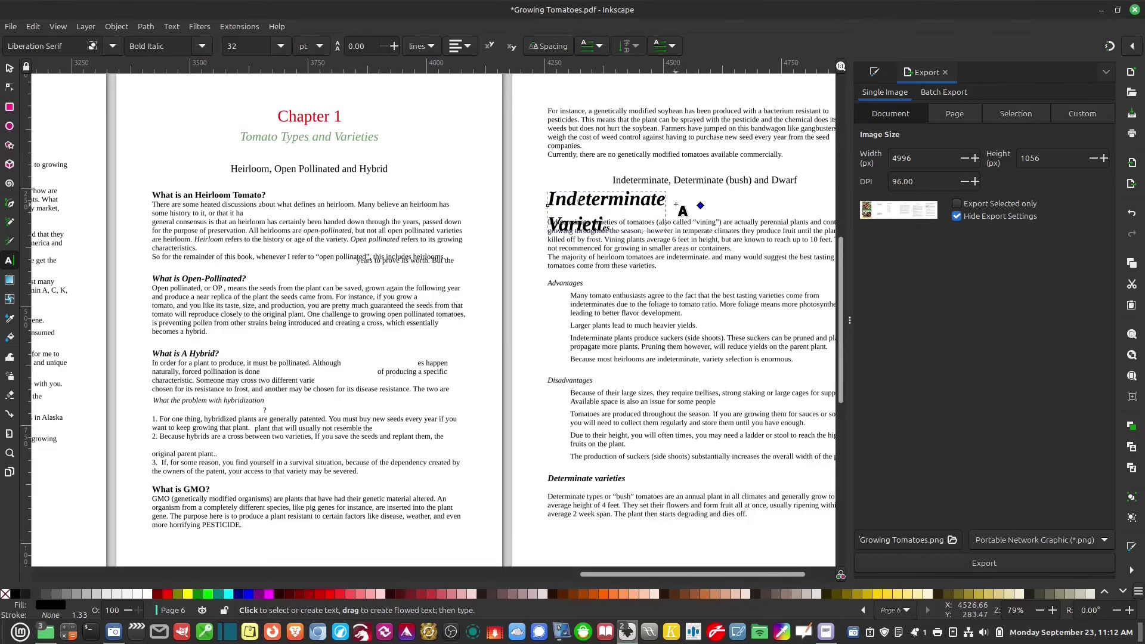
pyautogui.press('Escape')
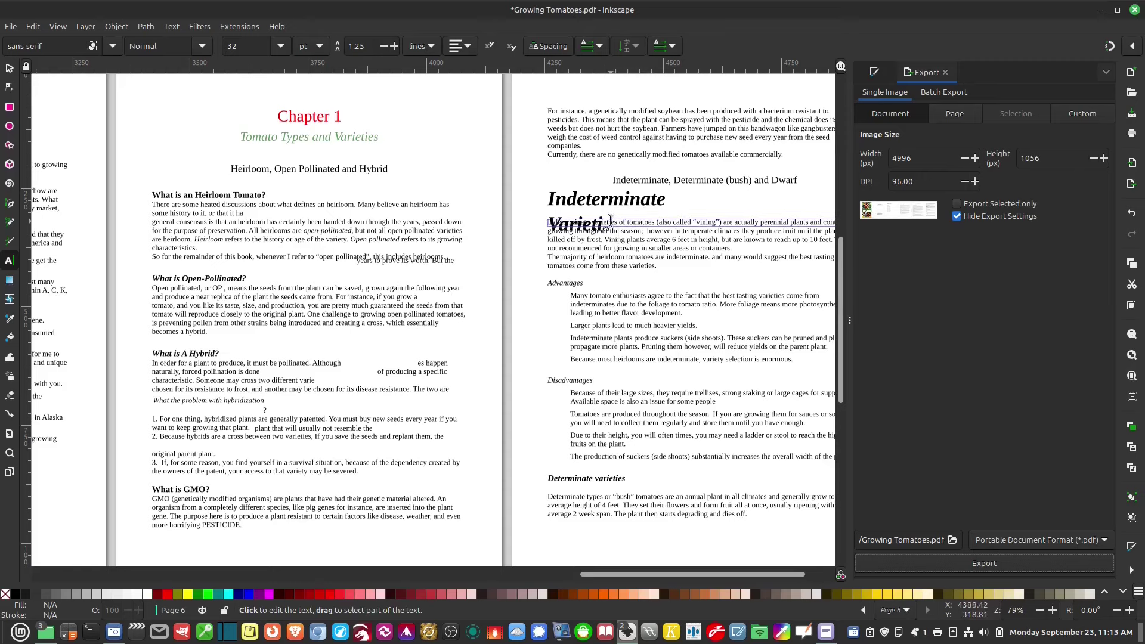
pyautogui.click(604, 200)
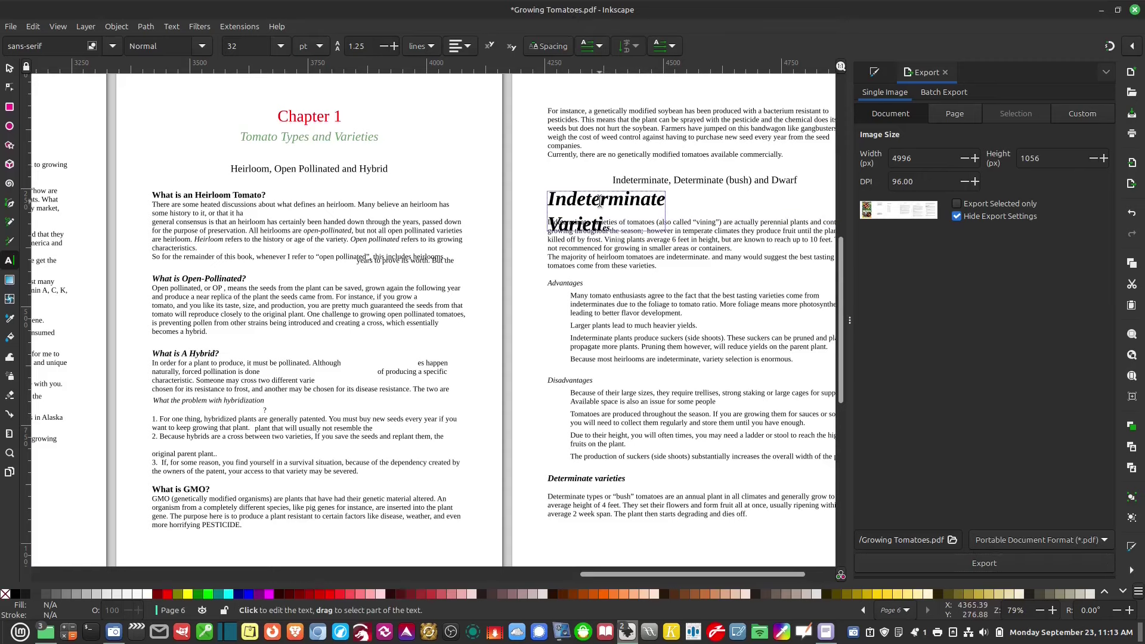
pyautogui.click(661, 200)
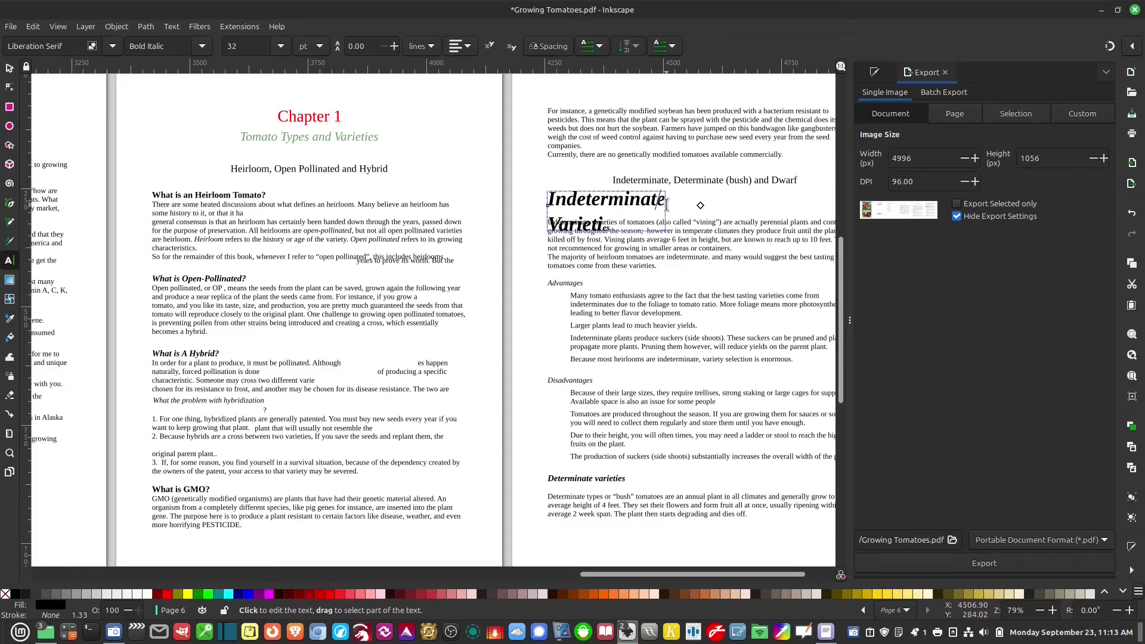
# Bring up the export settings and choose Portable Document Format (*.pdf) as the single-image export format.
pyautogui.click(11, 27)
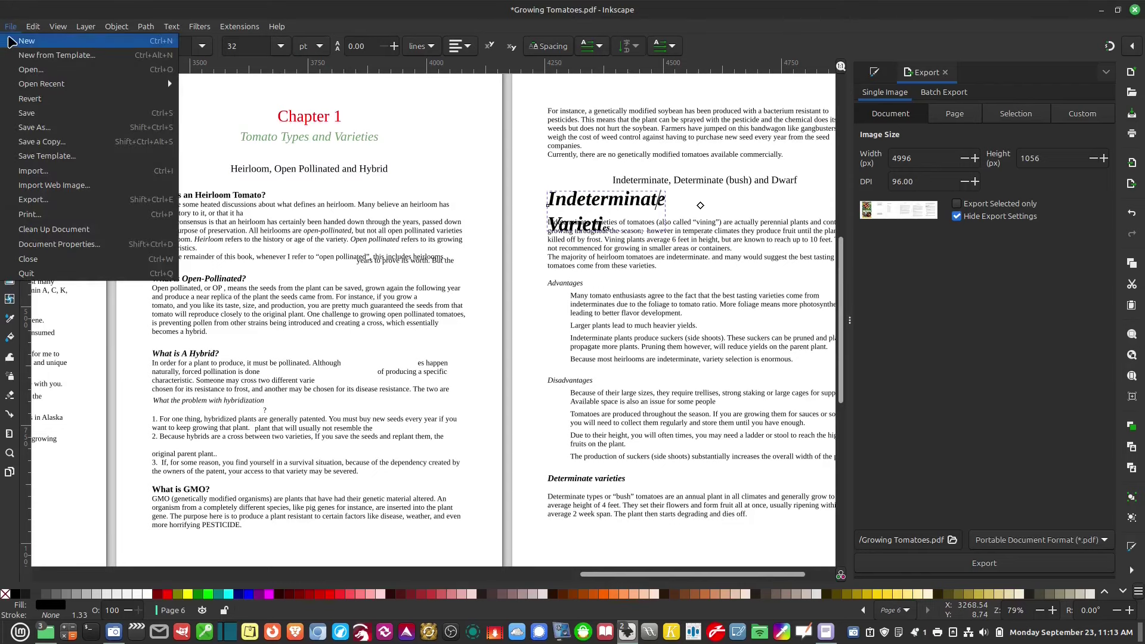
pyautogui.click(56, 201)
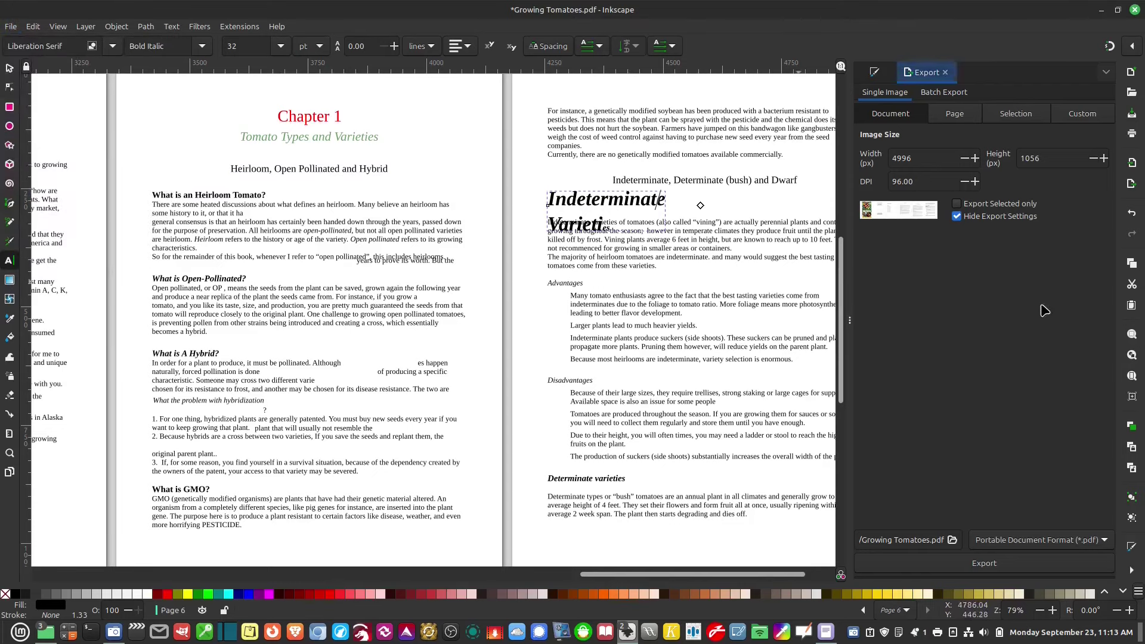
pyautogui.click(1064, 541)
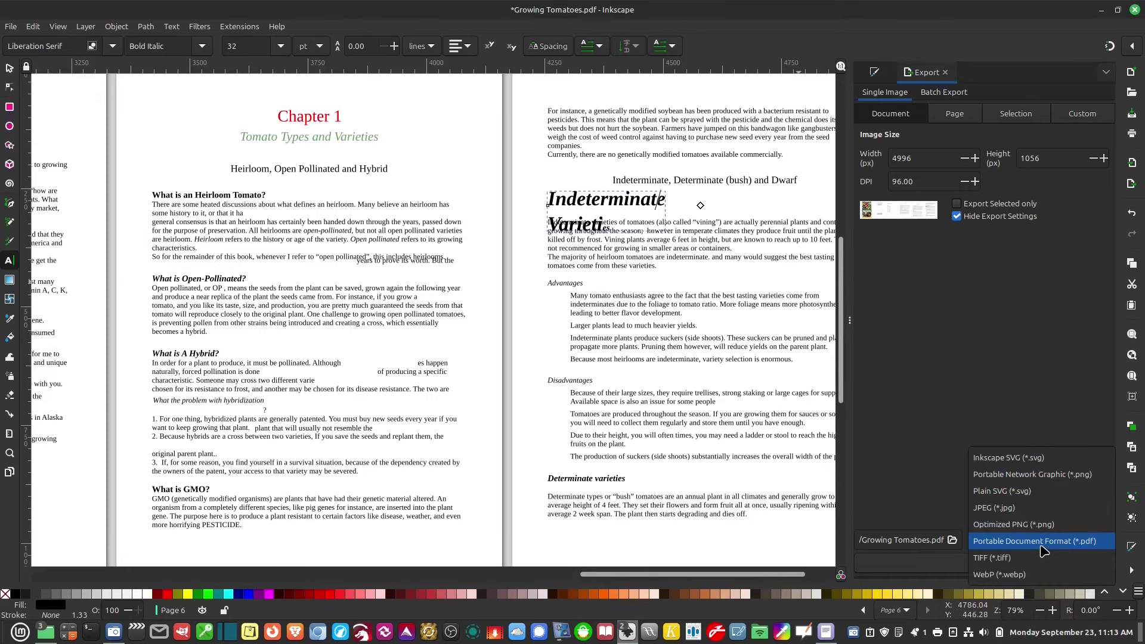
pyautogui.click(1042, 548)
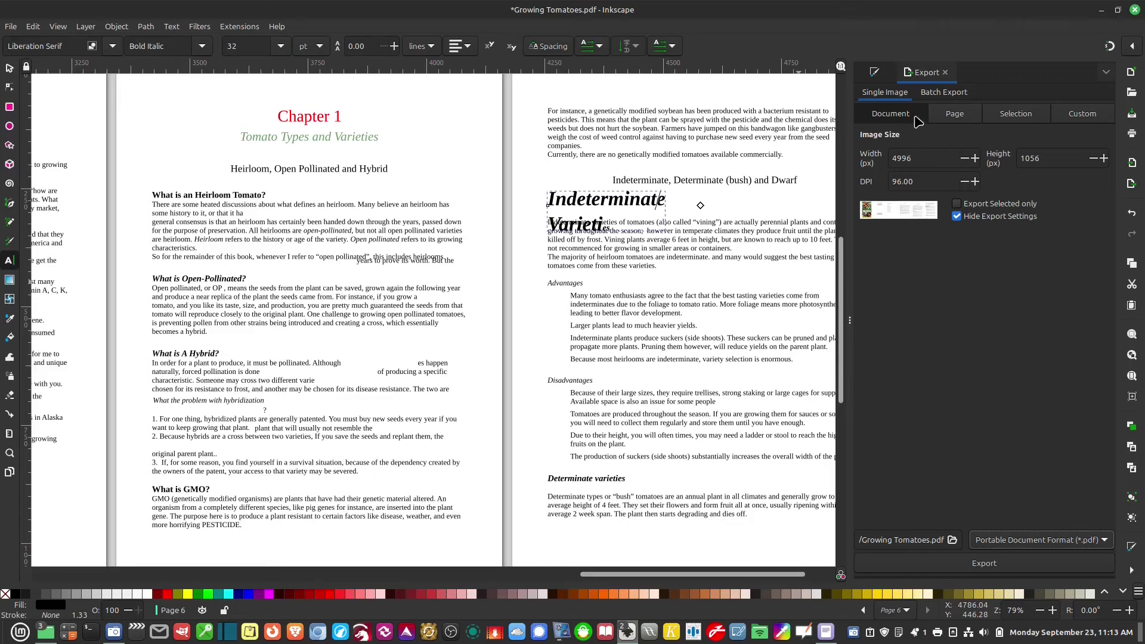
# Switch the single-image export to individual pages and browse the page previews back to page 2 and forward to page 5.
pyautogui.click(954, 116)
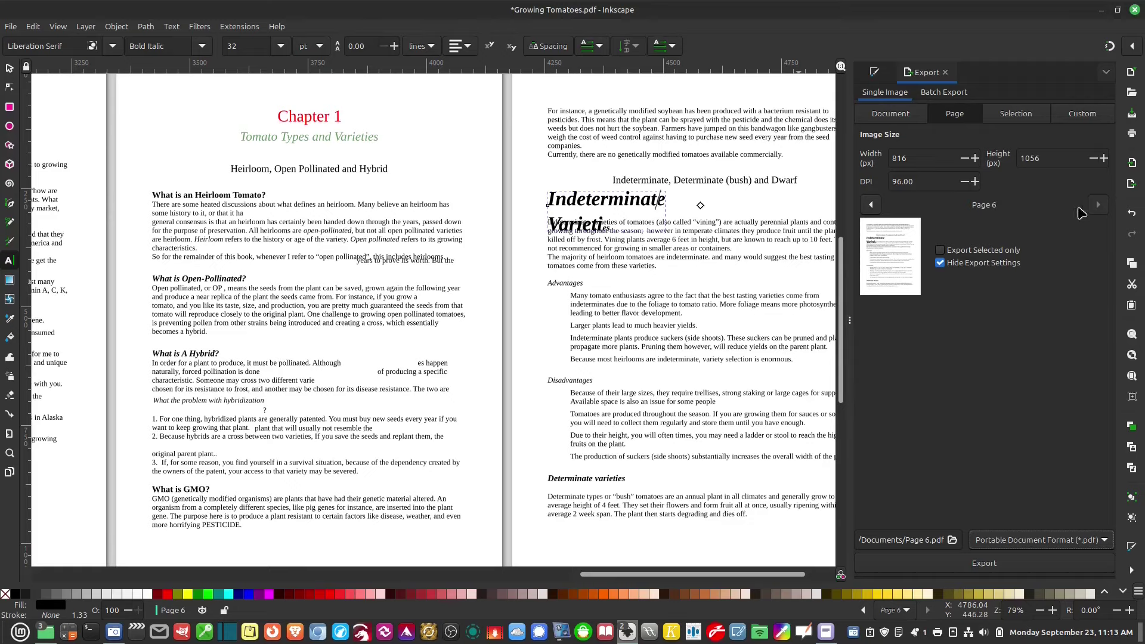
pyautogui.click(871, 205)
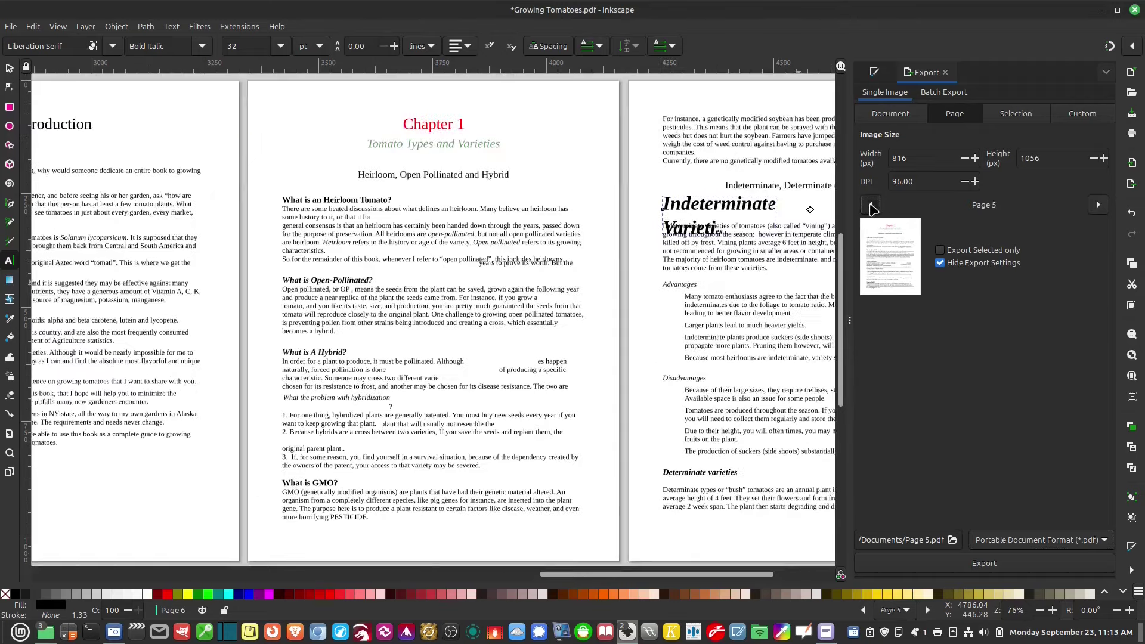
pyautogui.click(871, 205)
pyautogui.click(870, 205)
pyautogui.click(871, 205)
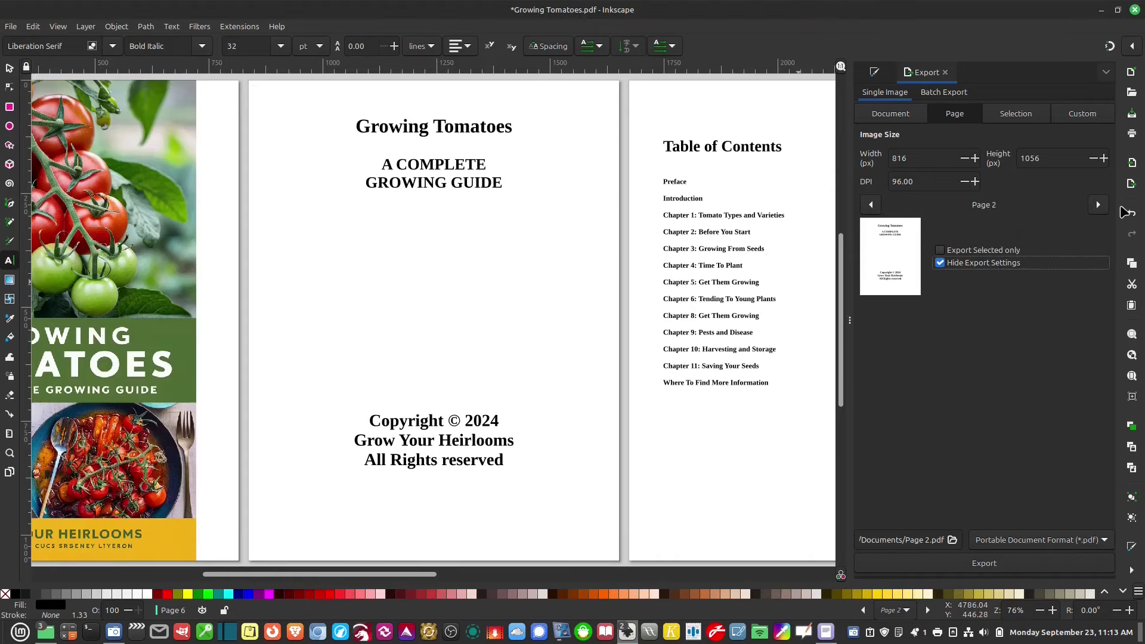
pyautogui.click(1097, 204)
pyautogui.click(1098, 204)
pyautogui.click(1097, 204)
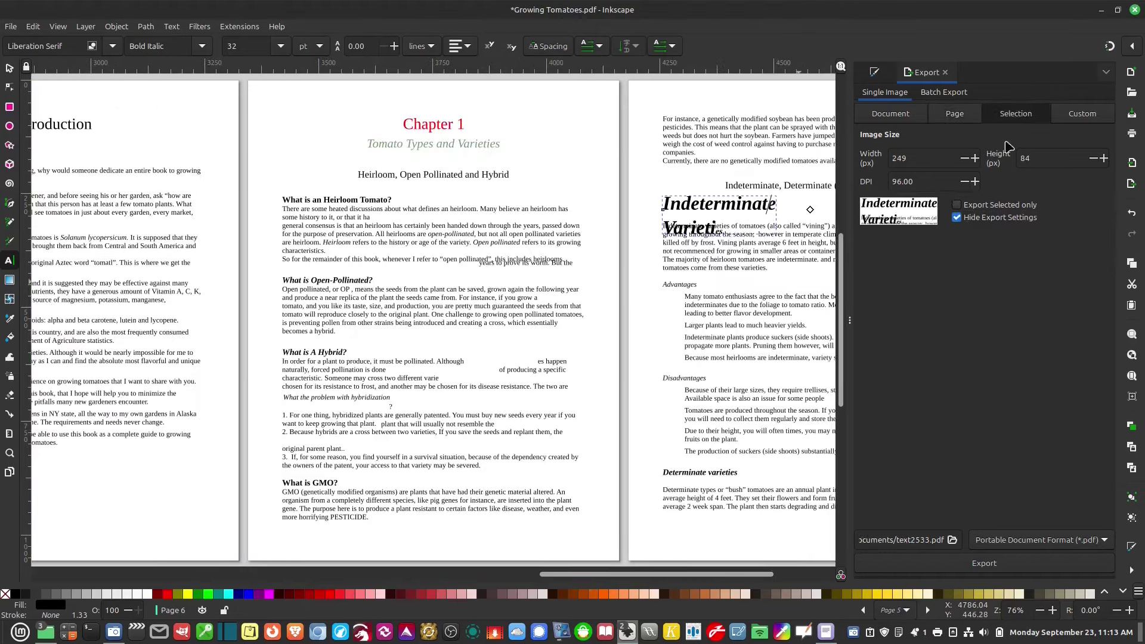
# Batch export all page layers as PDF with the base name "Growing Tomatoes export.pdf" and check the files in the Documents folder.
pyautogui.click(943, 92)
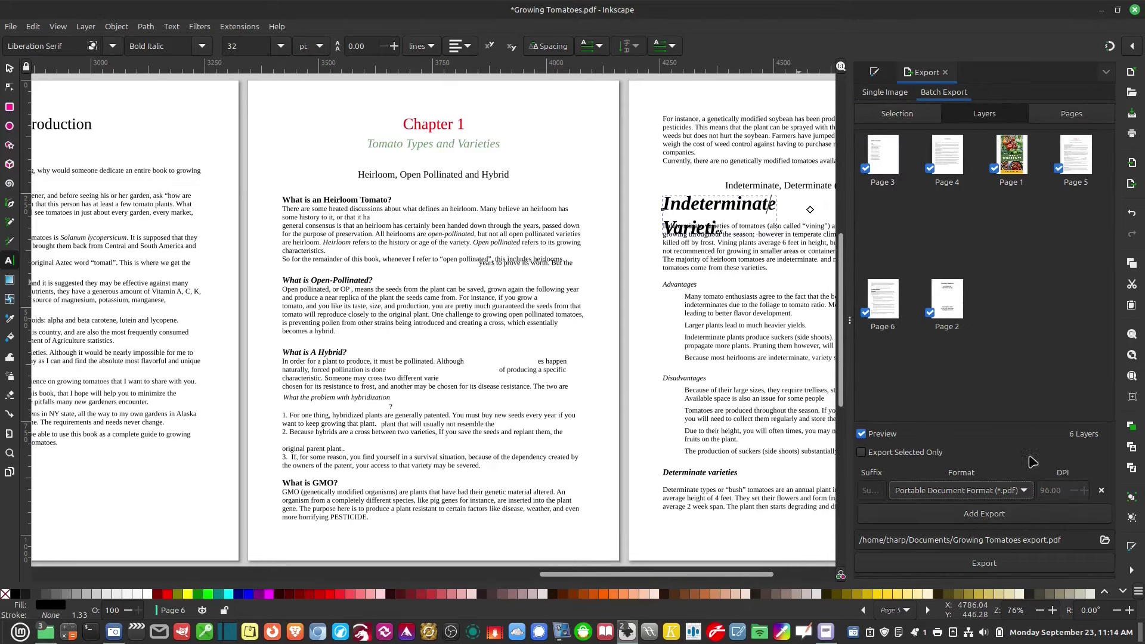
pyautogui.click(1004, 490)
pyautogui.click(995, 486)
pyautogui.click(1024, 538)
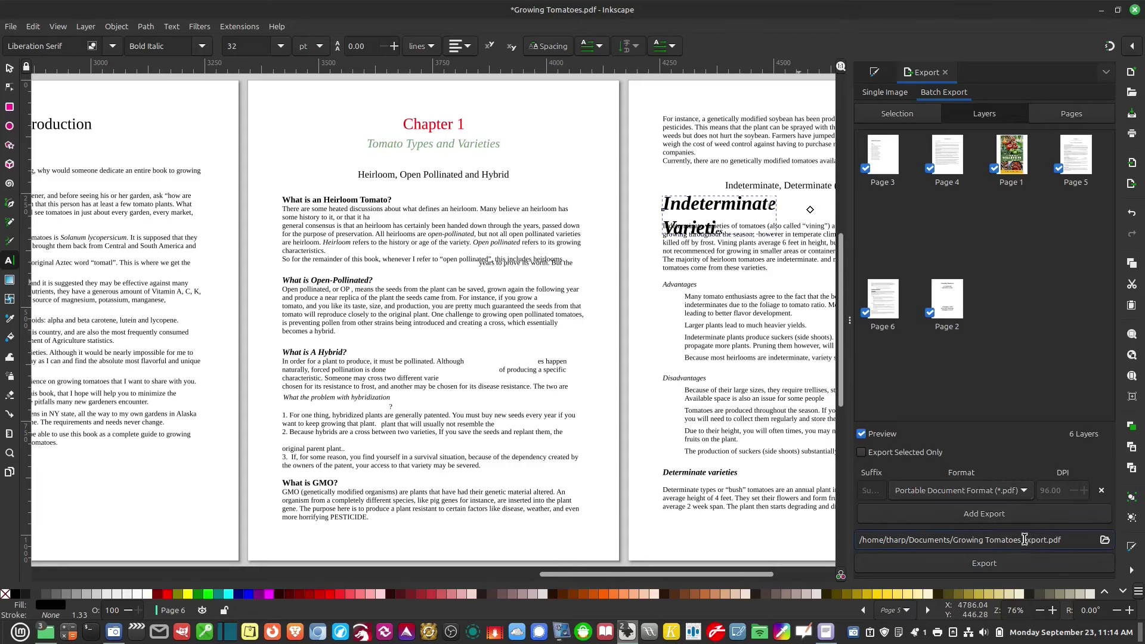
pyautogui.click(998, 566)
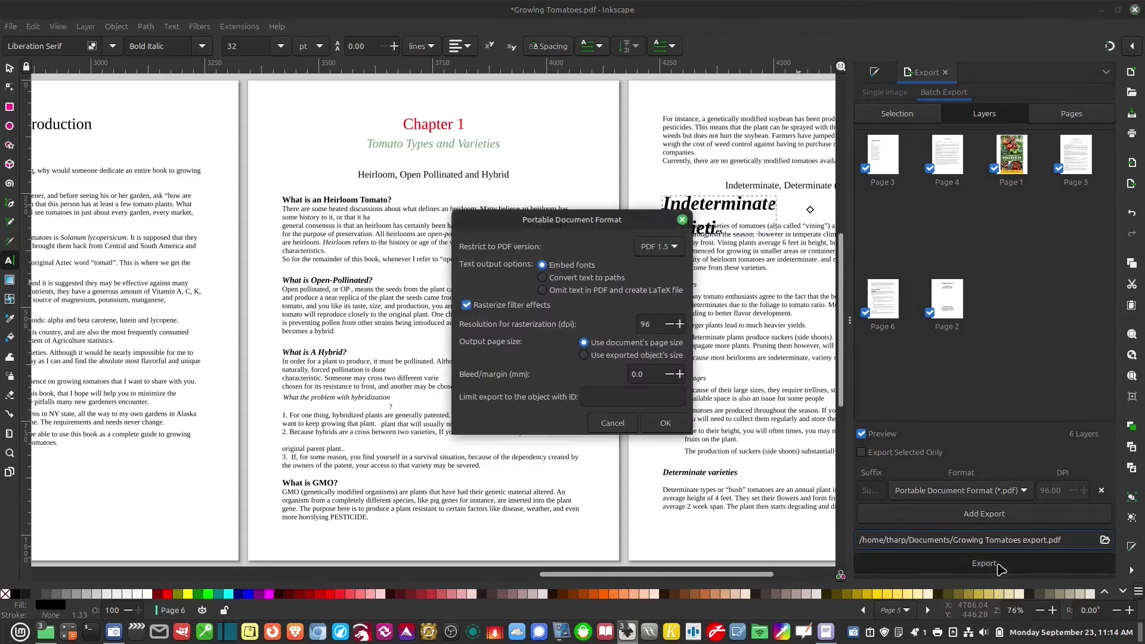
pyautogui.click(656, 425)
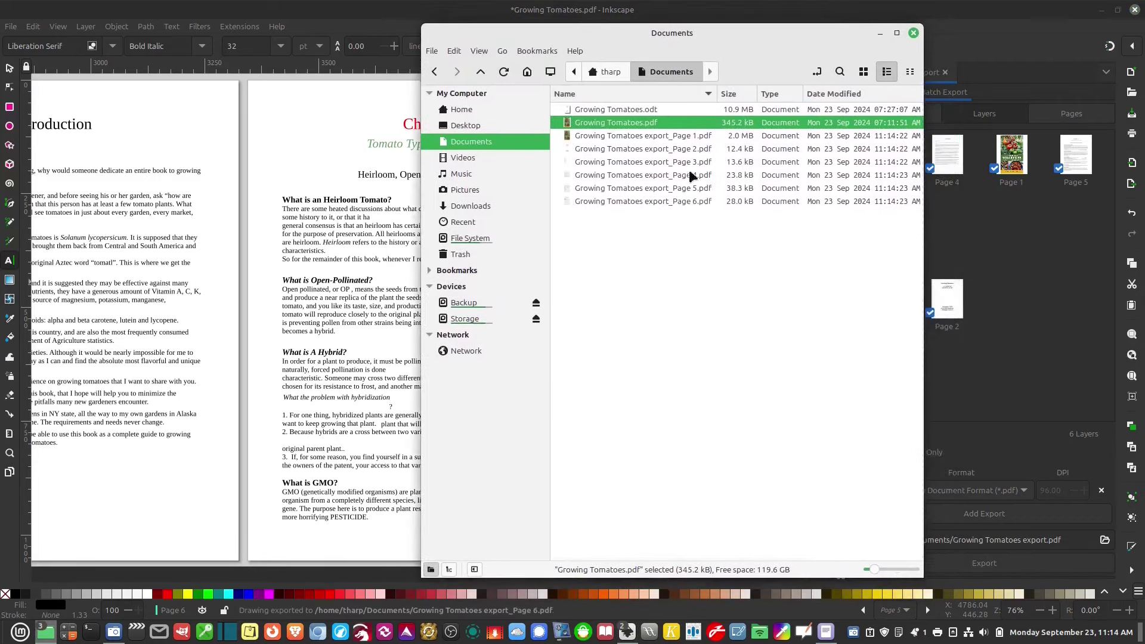
pyautogui.moveTo(710, 234); pyautogui.dragTo(669, 137)
pyautogui.click(719, 287)
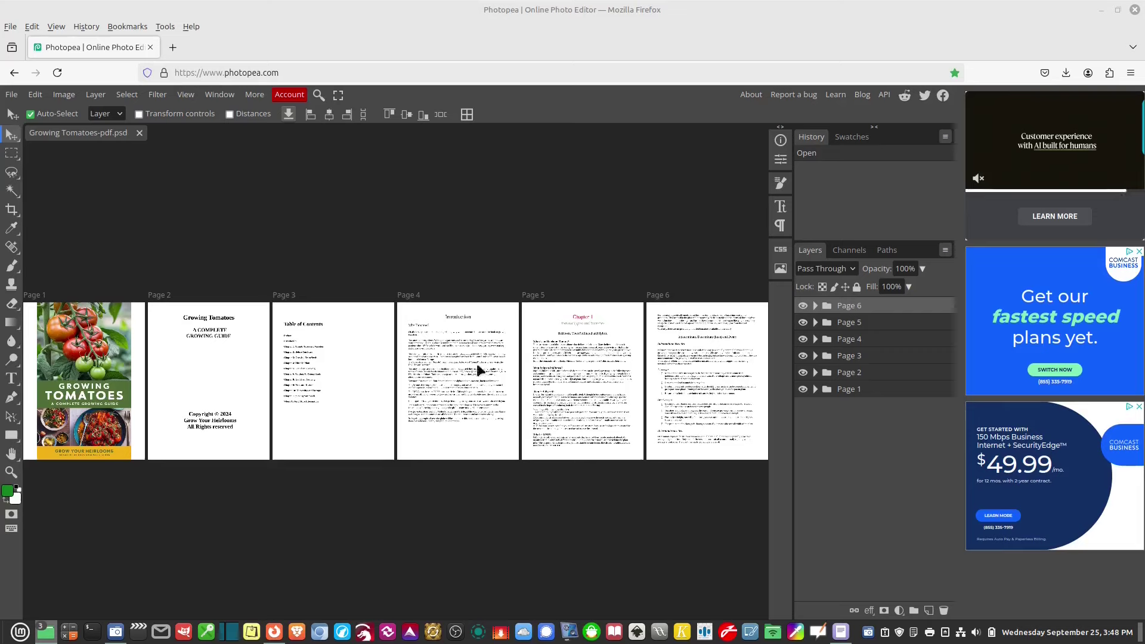
# In Photopea, try moving the Introduction text block on page 4 sideways and undo the move.
pyautogui.moveTo(507, 381); pyautogui.dragTo(416, 373)
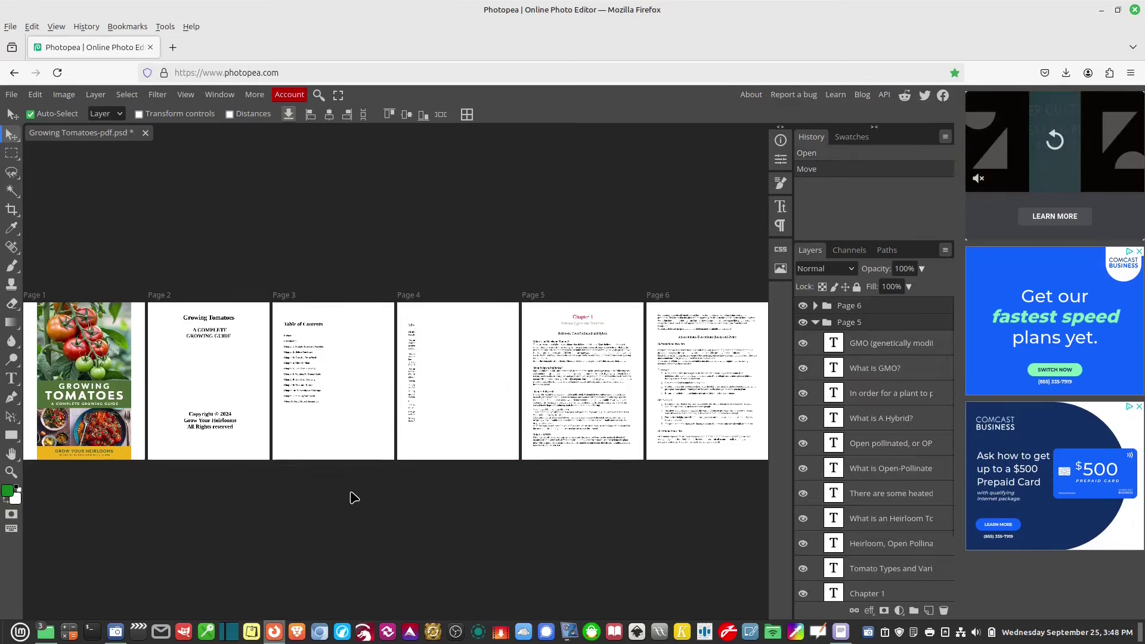
pyautogui.hotkey('ctrl', 'z')
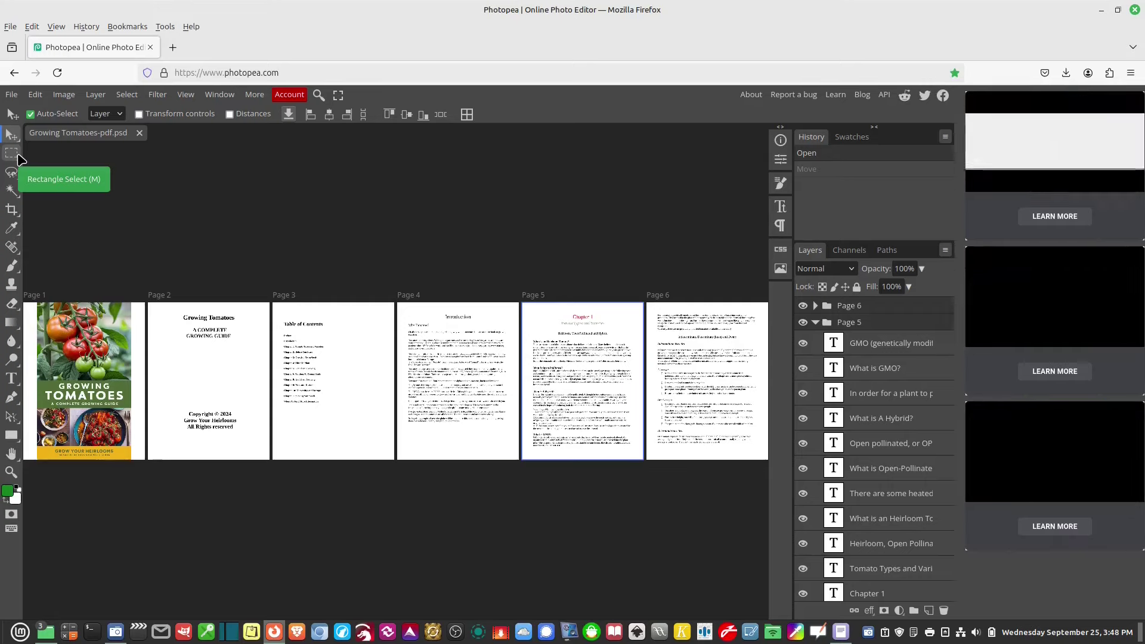
# Try rectangular selections over the pages and the Introduction text, clearing each selection.
pyautogui.click(14, 154)
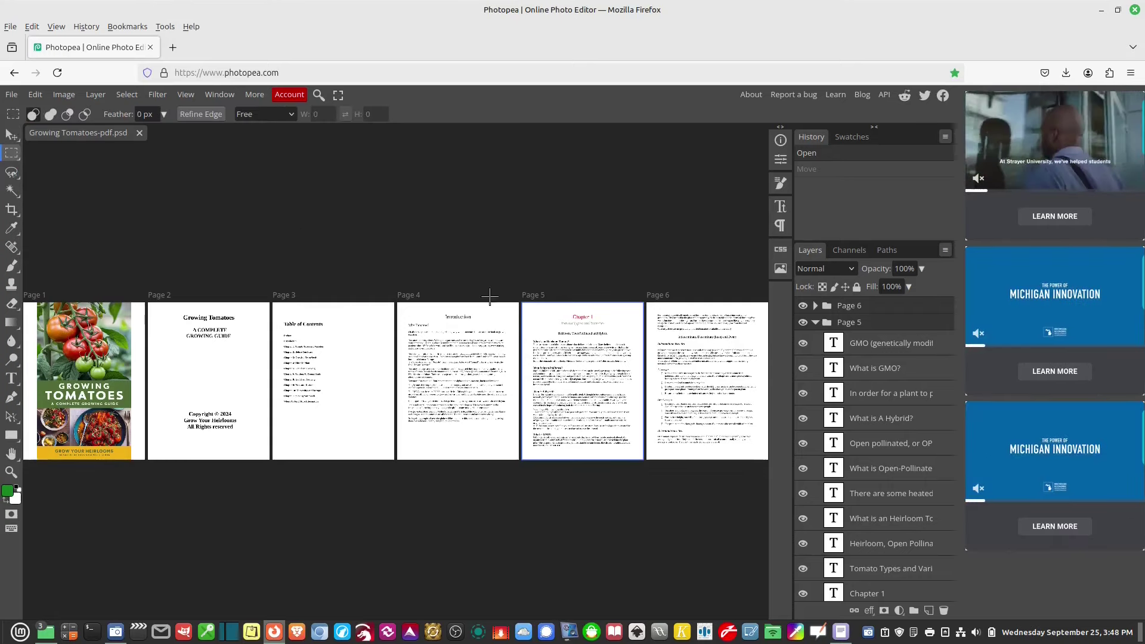
pyautogui.moveTo(506, 344); pyautogui.dragTo(3, 350)
pyautogui.click(409, 234)
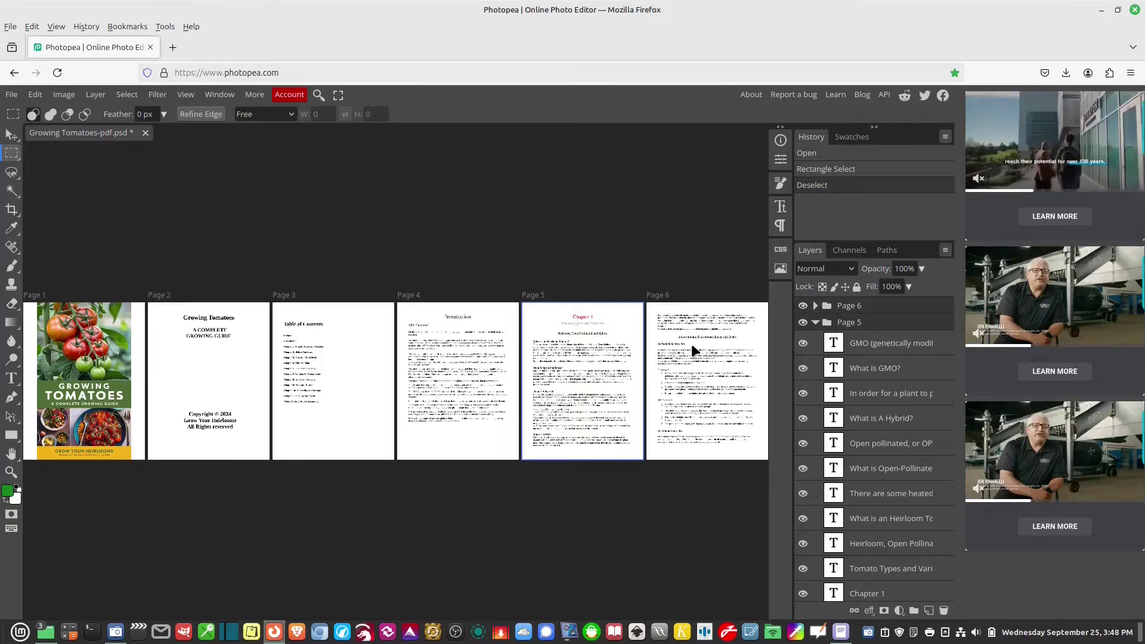
pyautogui.hotkey('ctrl', '+')
pyautogui.hotkey('ctrl', '+')
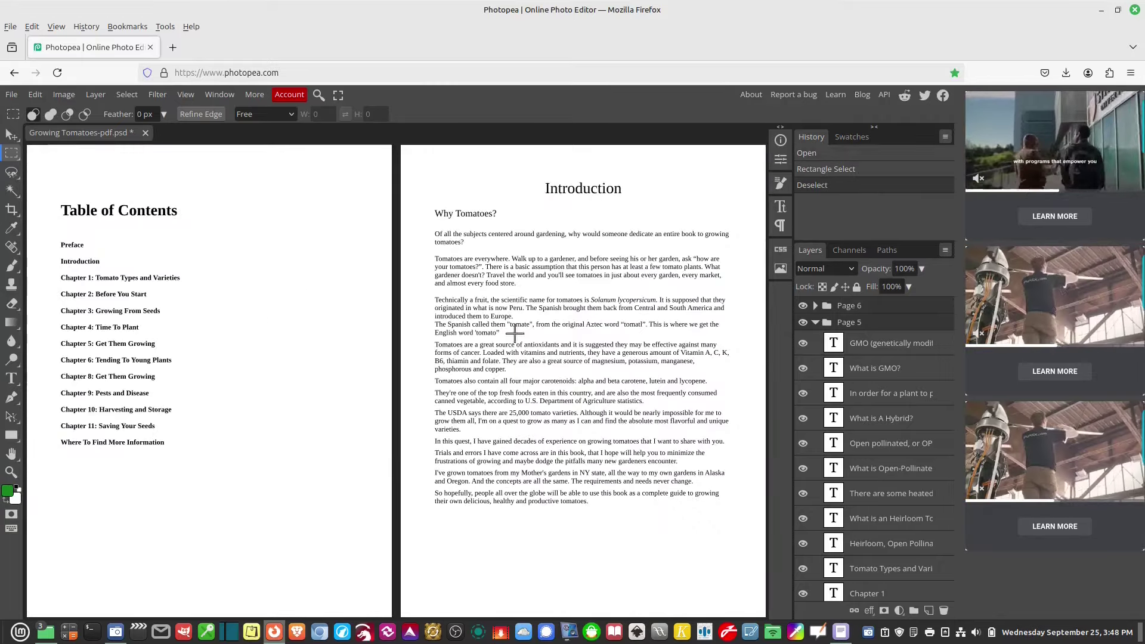
pyautogui.moveTo(538, 286); pyautogui.dragTo(463, 395)
pyautogui.click(455, 266)
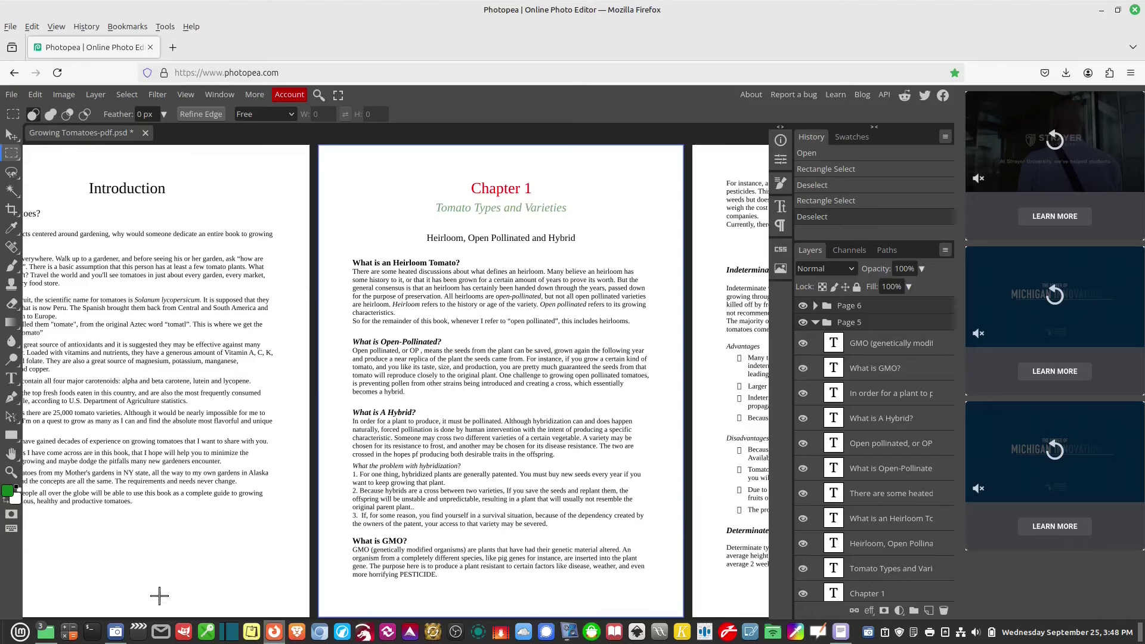
# Open the paragraph under "What is Open-Pollinated?" on page 5 for text editing and select all of its text.
pyautogui.click(14, 136)
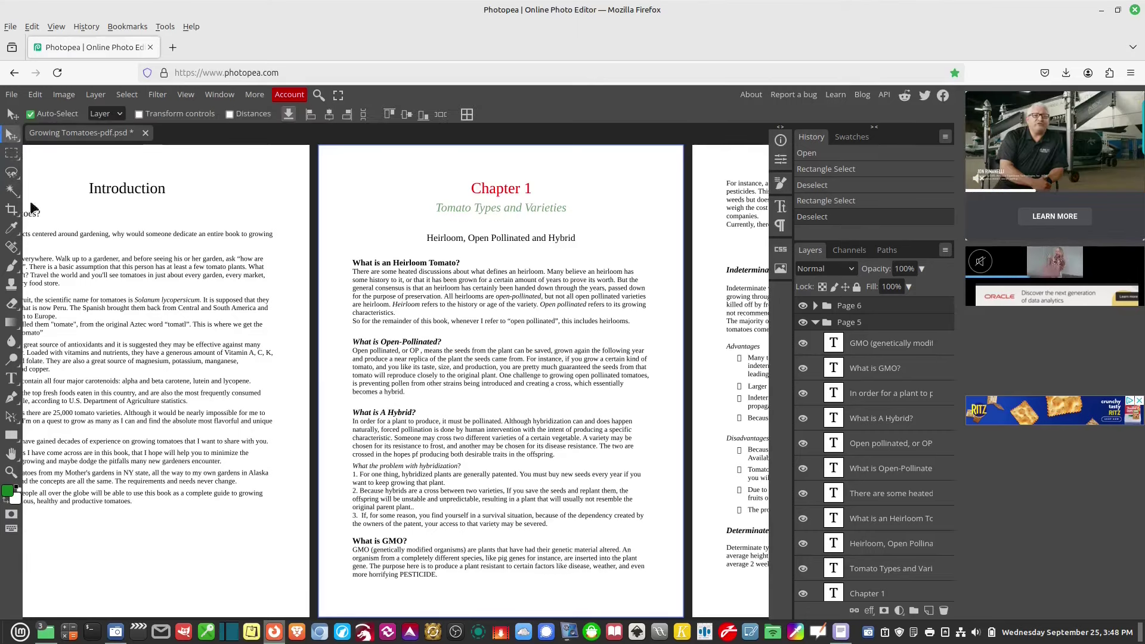
pyautogui.click(11, 378)
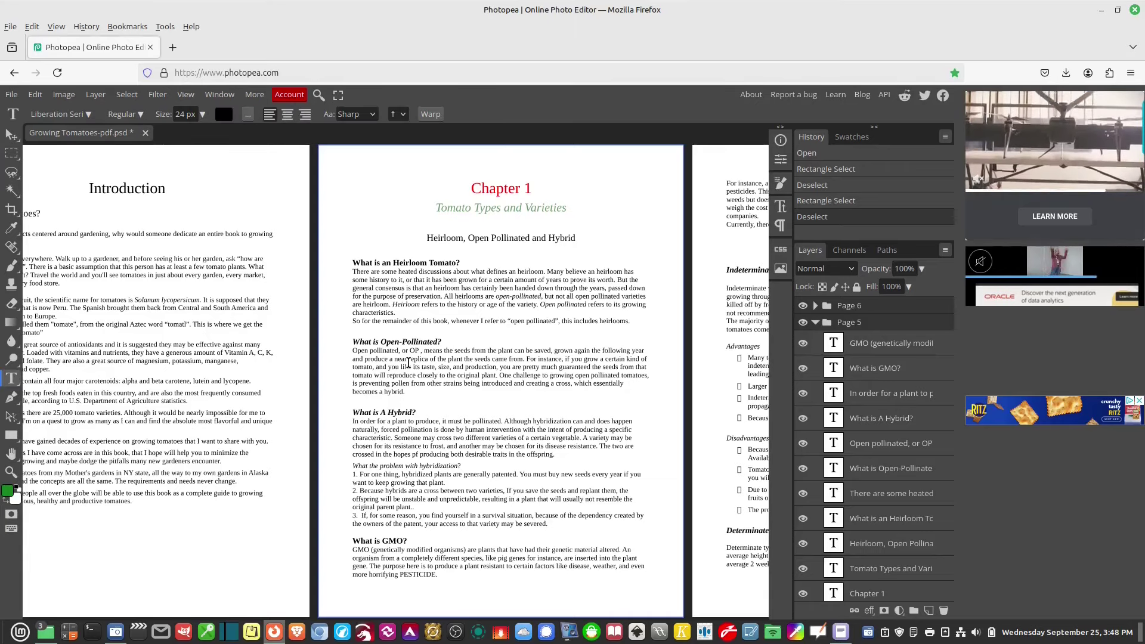
pyautogui.click(409, 367)
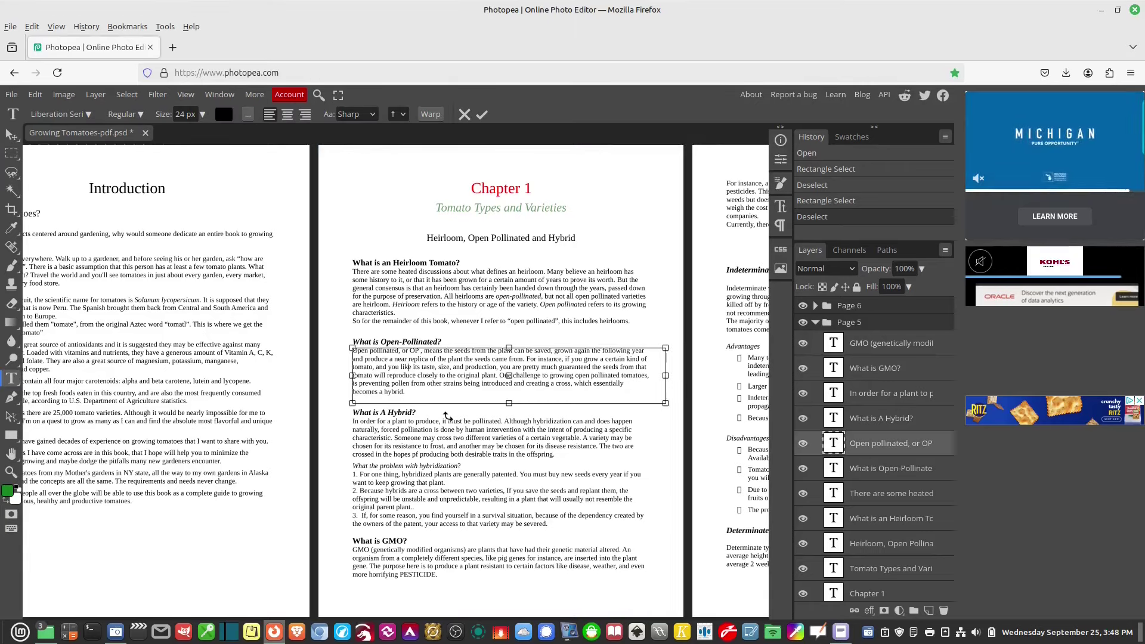
pyautogui.moveTo(407, 392); pyautogui.dragTo(342, 348)
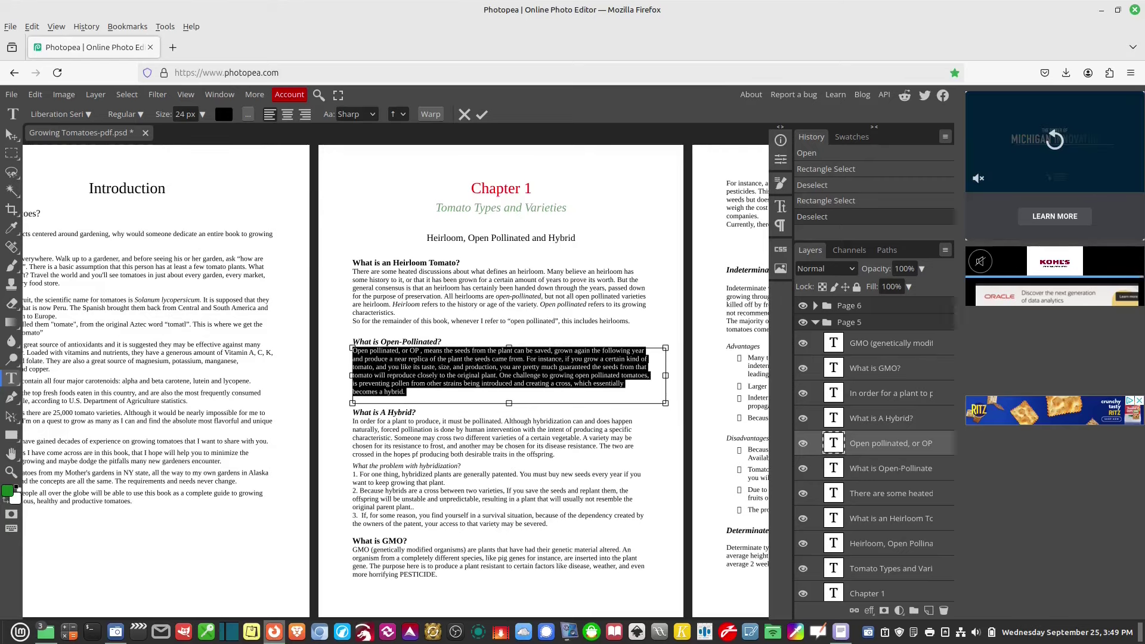
pyautogui.click(12, 134)
pyautogui.click(12, 378)
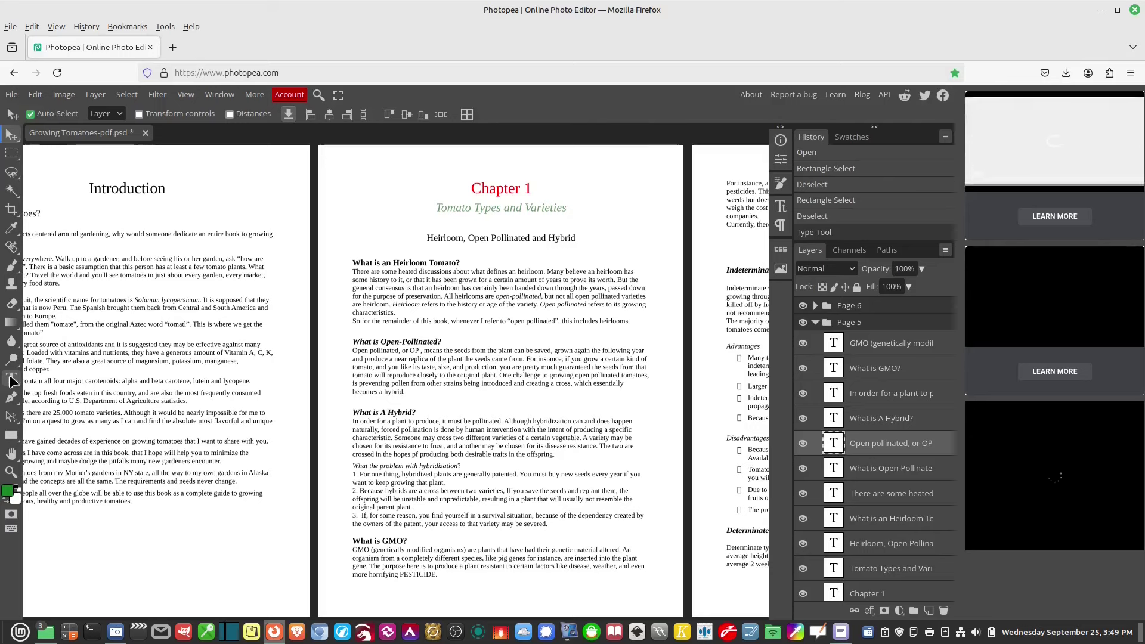
# Try opening the paragraphs under "What is A Hybrid?" and "What is an Heirloom Tomato?" for text editing, leaving each one.
pyautogui.click(437, 509)
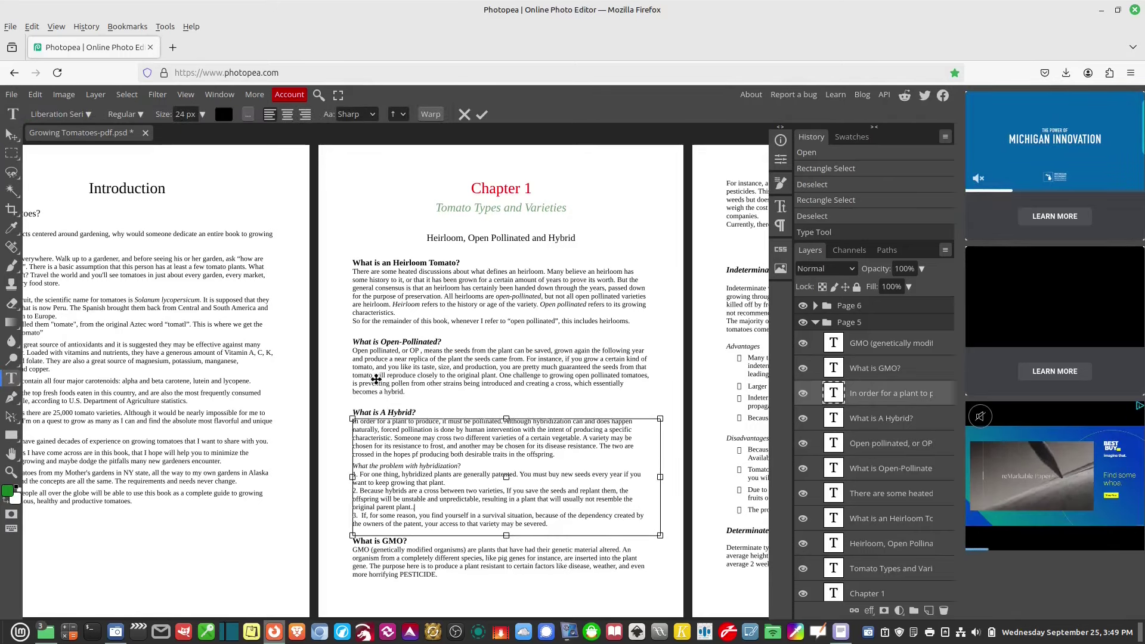
pyautogui.click(15, 133)
pyautogui.click(11, 378)
pyautogui.click(412, 299)
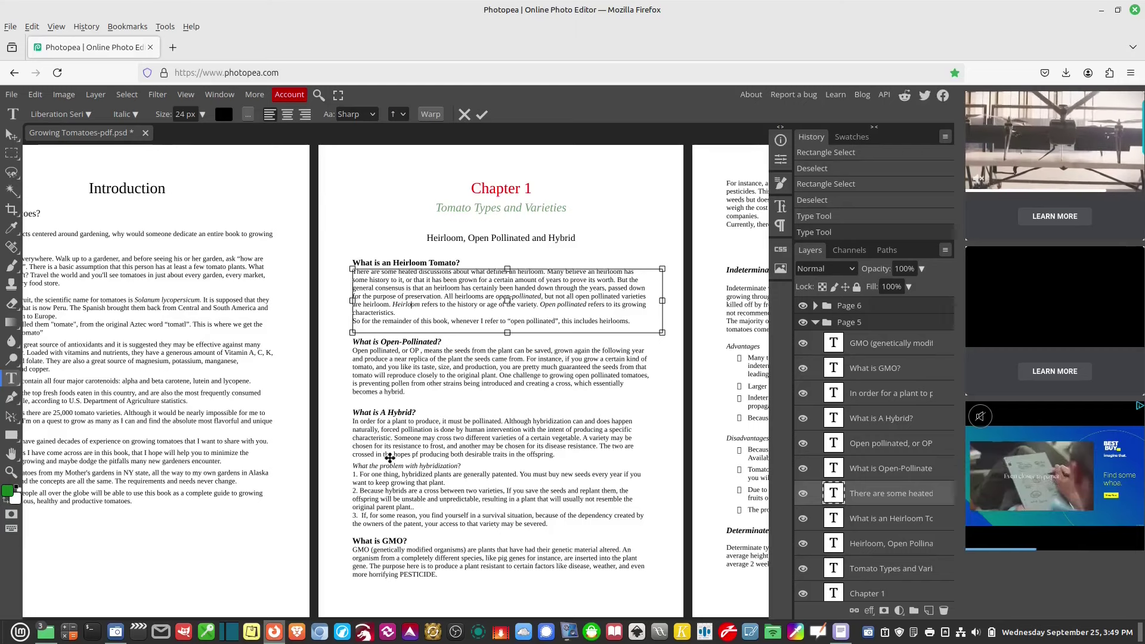
pyautogui.click(11, 153)
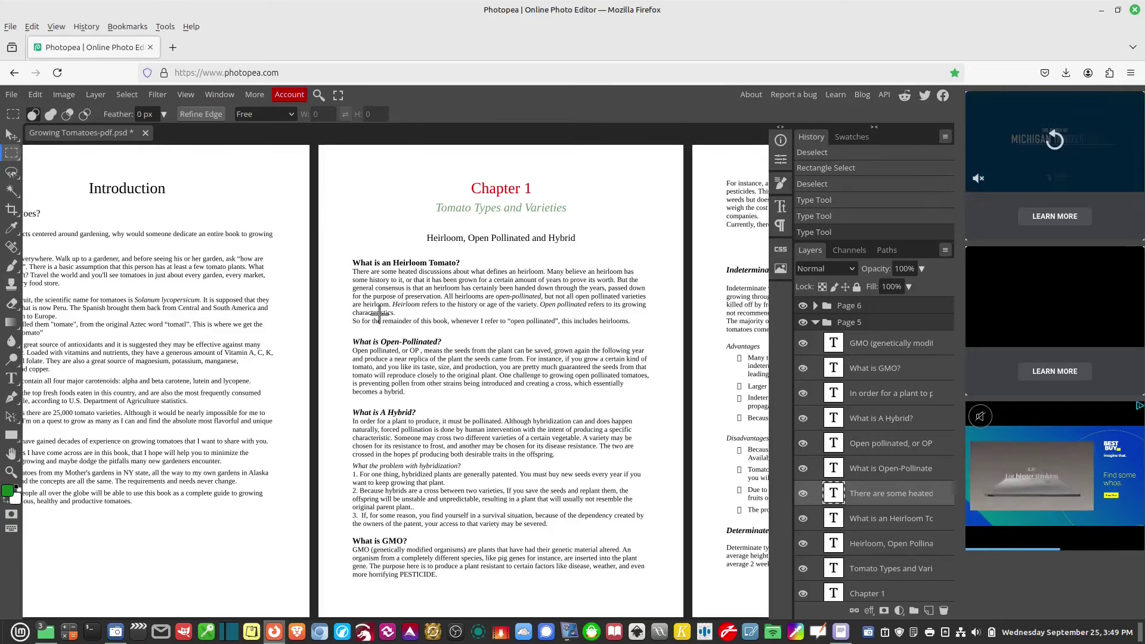
# Delete all the text of the paragraph under "What is GMO?" on page 5.
pyautogui.click(18, 379)
pyautogui.click(437, 573)
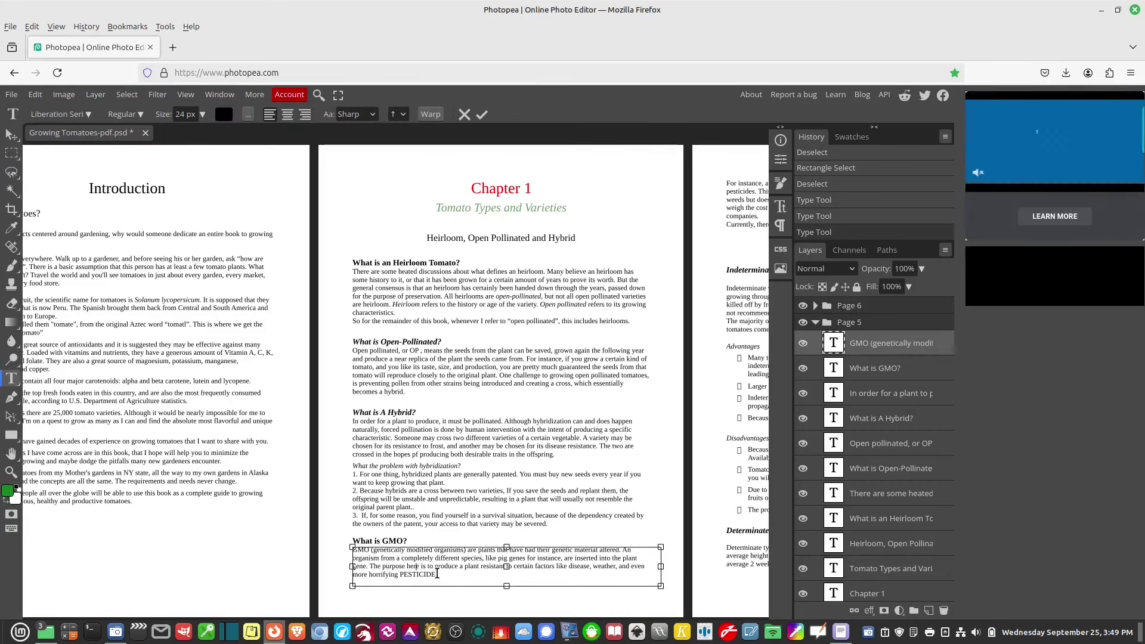
pyautogui.hotkey('ctrl', 'a')
pyautogui.press('Delete')
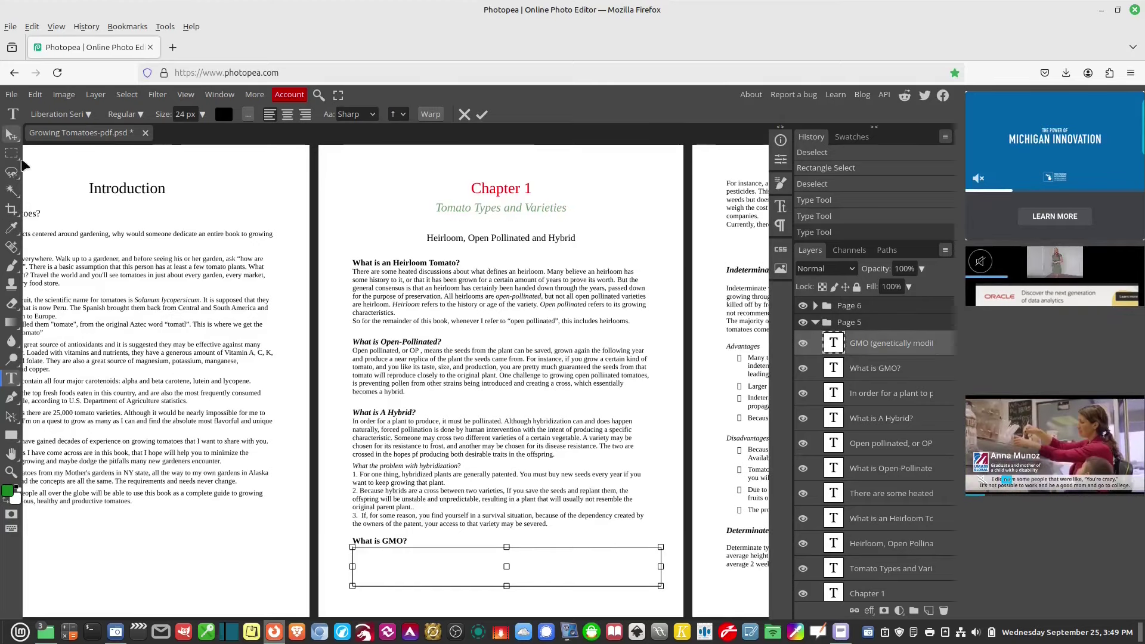
pyautogui.click(11, 134)
# Move the "What is GMO?" heading up above the hybrid paragraph, and shift the heirloom, open-pollinated and hybrid paragraphs each down under the following heading.
pyautogui.moveTo(381, 417)
pyautogui.mouseDown()
pyautogui.moveTo(379, 445)
pyautogui.moveTo(376, 433)
pyautogui.mouseUp()
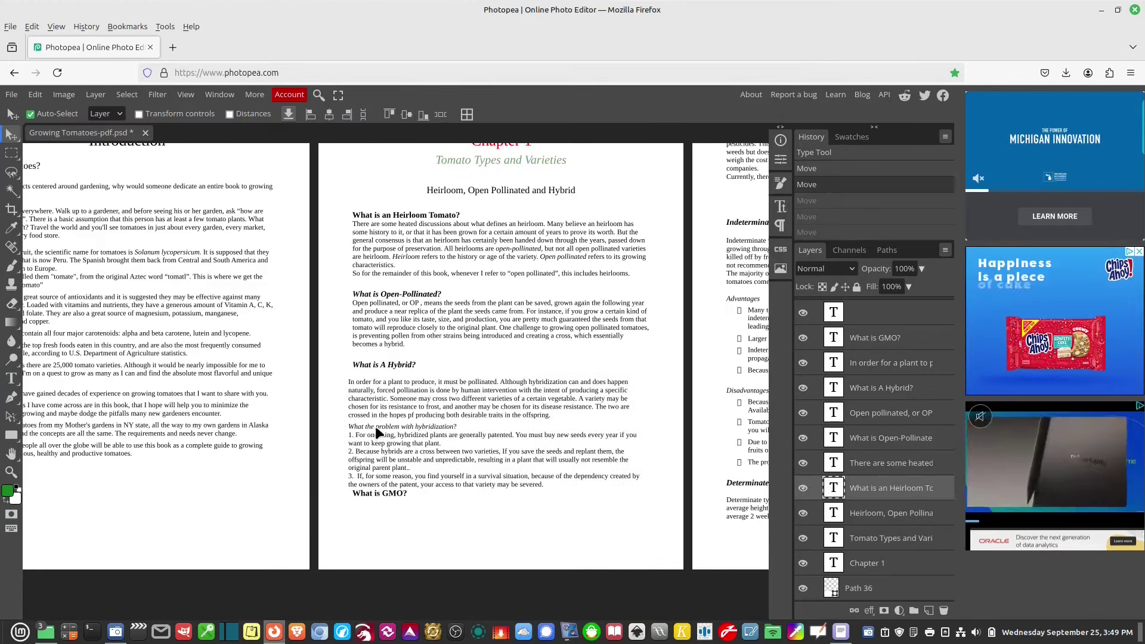
pyautogui.moveTo(384, 505); pyautogui.dragTo(466, 469)
pyautogui.moveTo(414, 405); pyautogui.dragTo(361, 430)
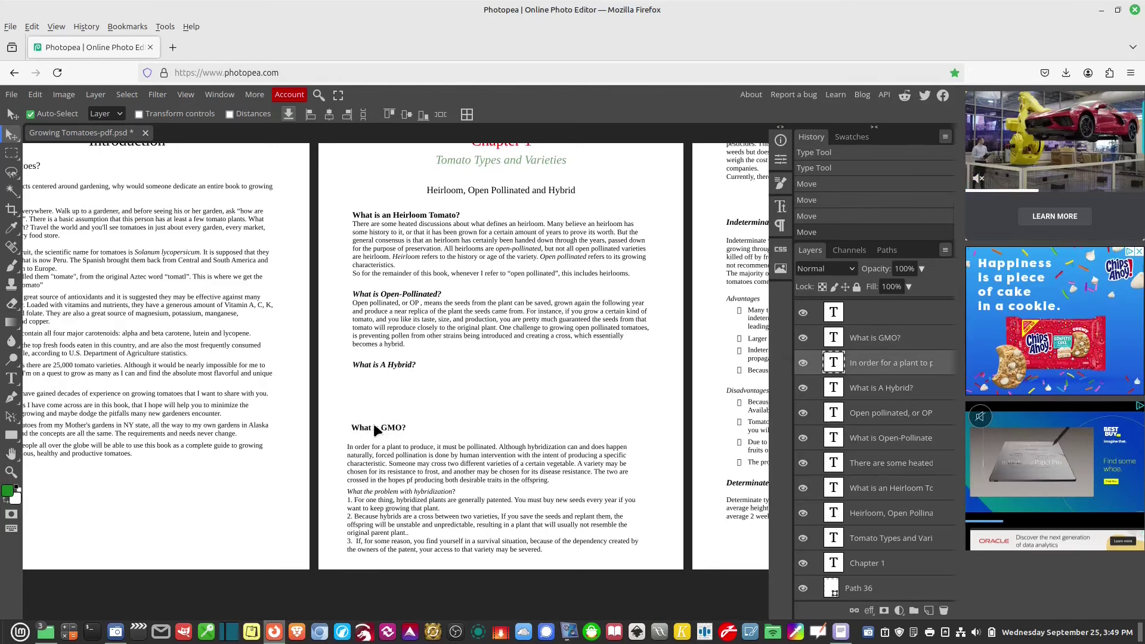
pyautogui.moveTo(413, 317); pyautogui.dragTo(403, 386)
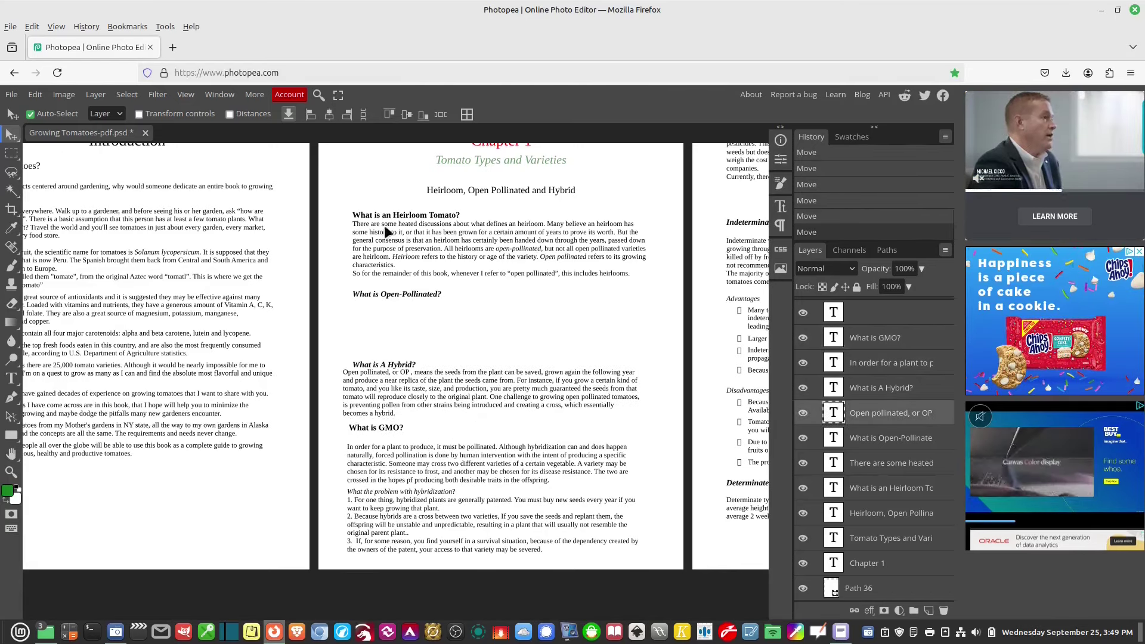
pyautogui.moveTo(387, 242); pyautogui.dragTo(388, 320)
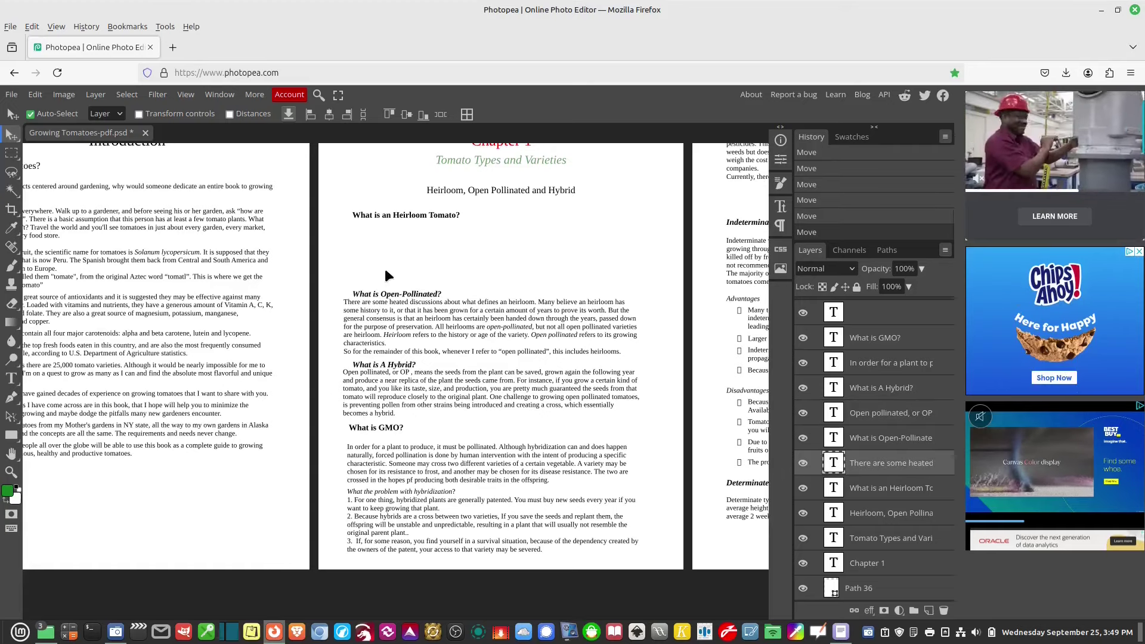
# Try starting a new text layer within the page 5 background shape and leave it without entering any text.
pyautogui.click(391, 209)
pyautogui.scroll(3, 446, 424)
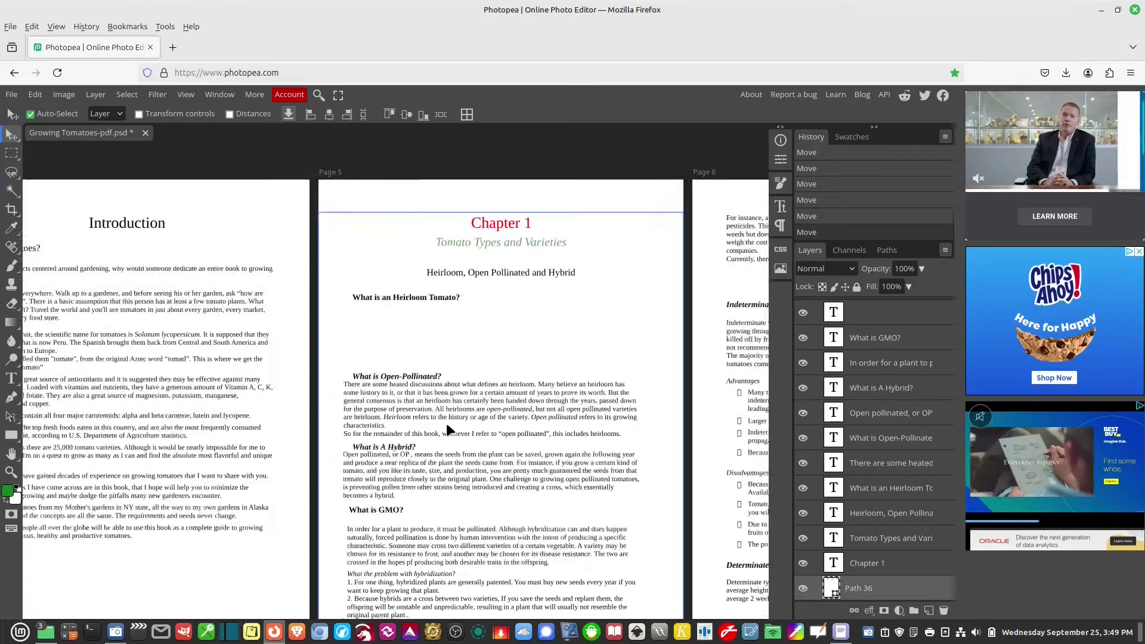
pyautogui.click(12, 379)
pyautogui.click(437, 245)
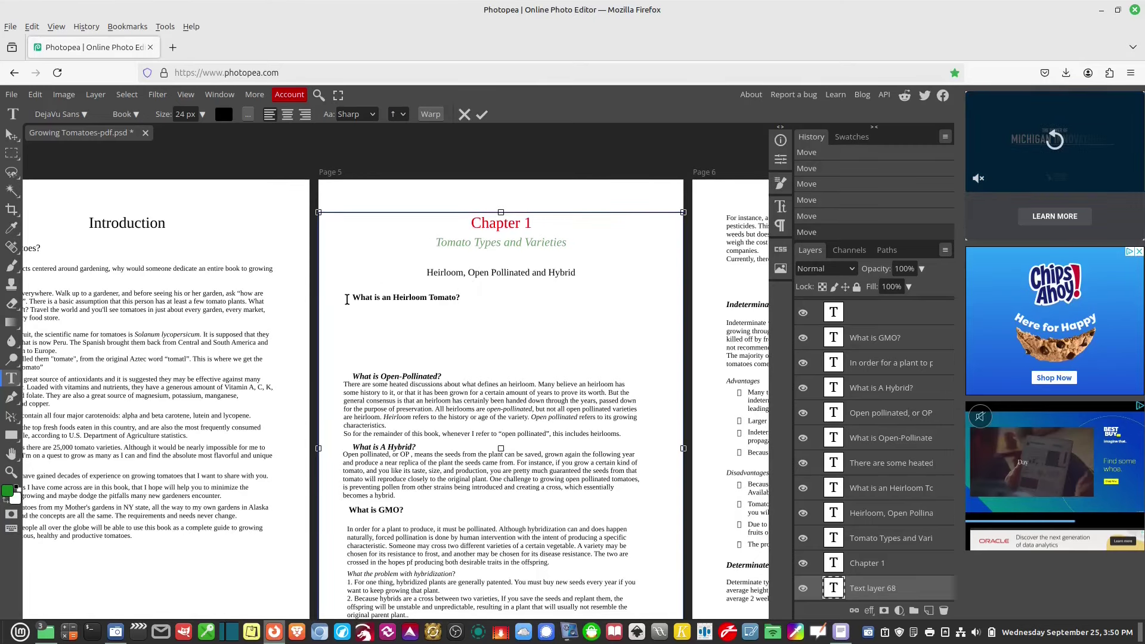
pyautogui.press('Escape')
pyautogui.press('v')
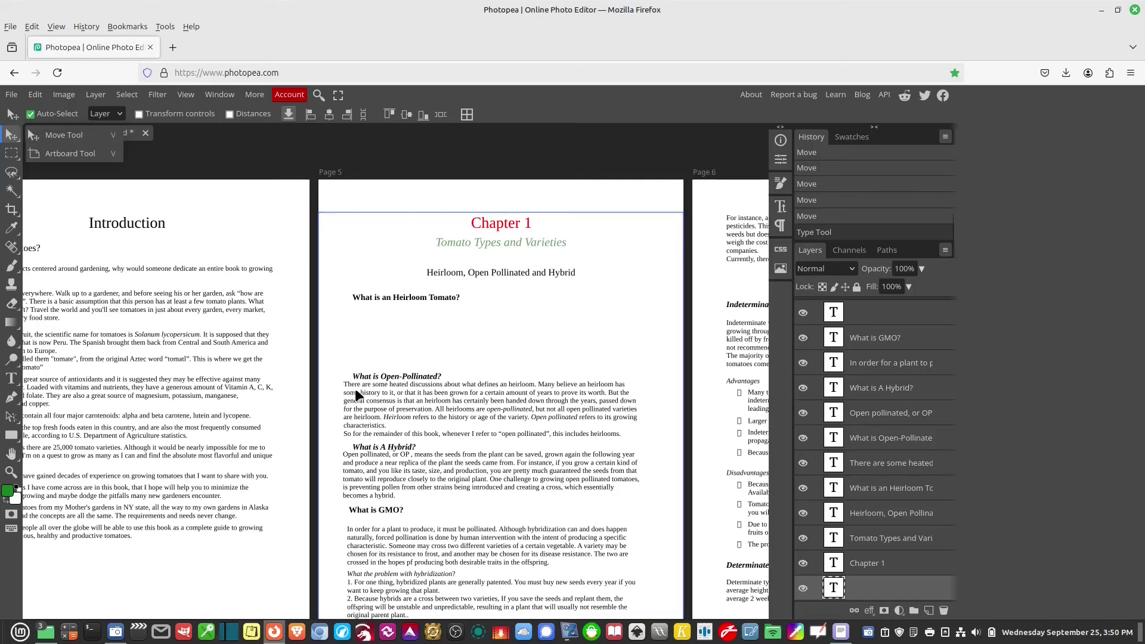
# Set the text size of most of the heirloom paragraph, from its second line to "characteristics.", to 45 px.
pyautogui.click(356, 395)
pyautogui.click(12, 378)
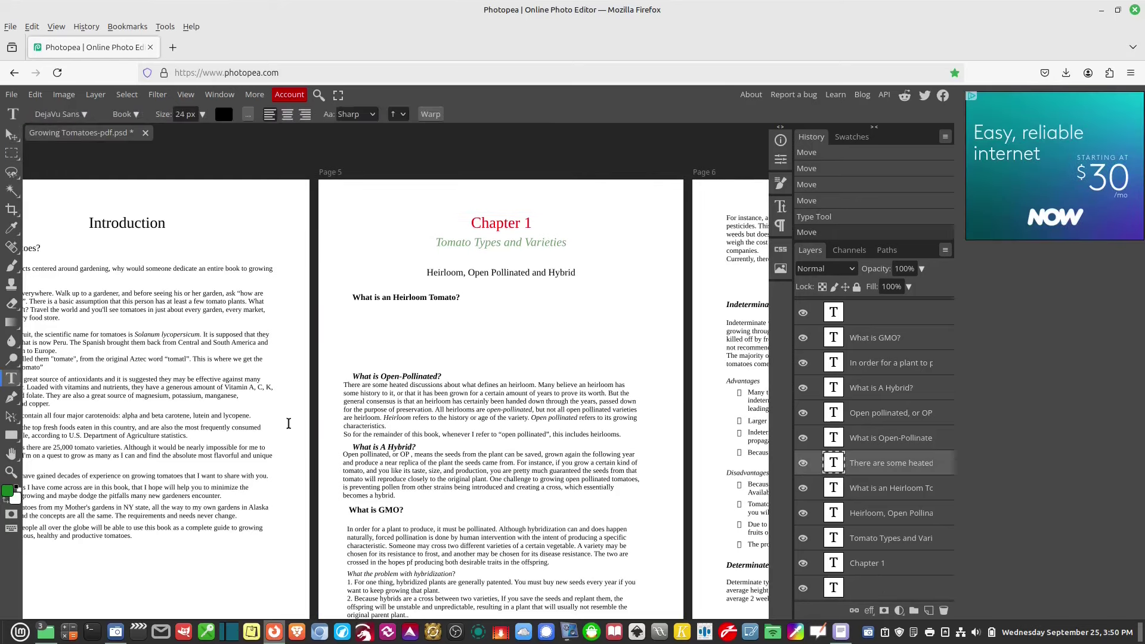
pyautogui.click(393, 415)
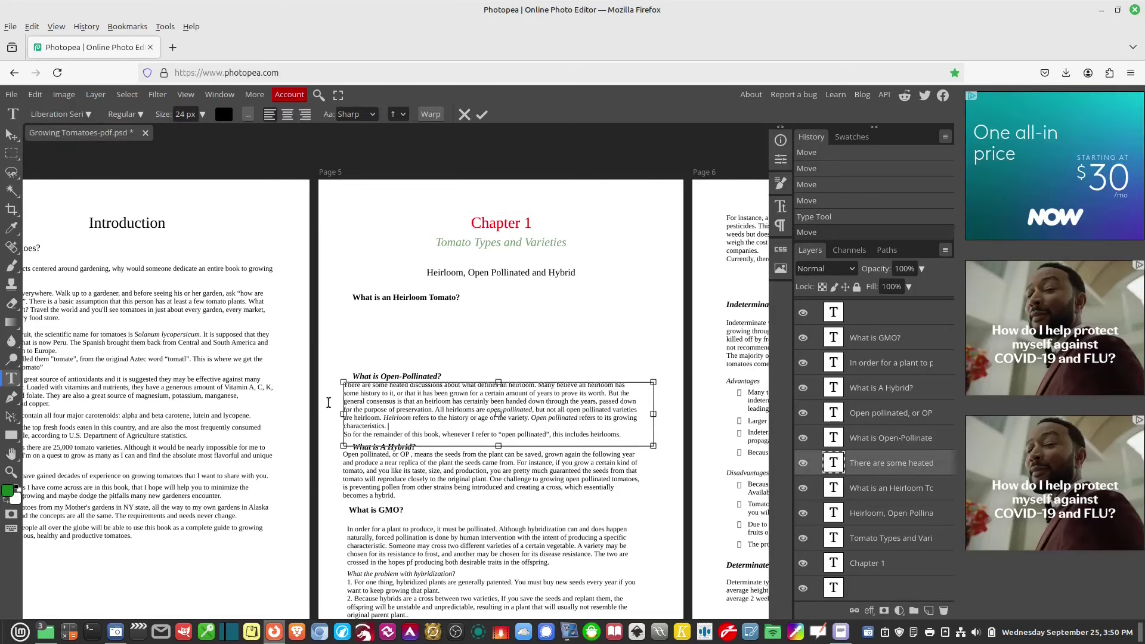
pyautogui.moveTo(412, 422); pyautogui.dragTo(322, 393)
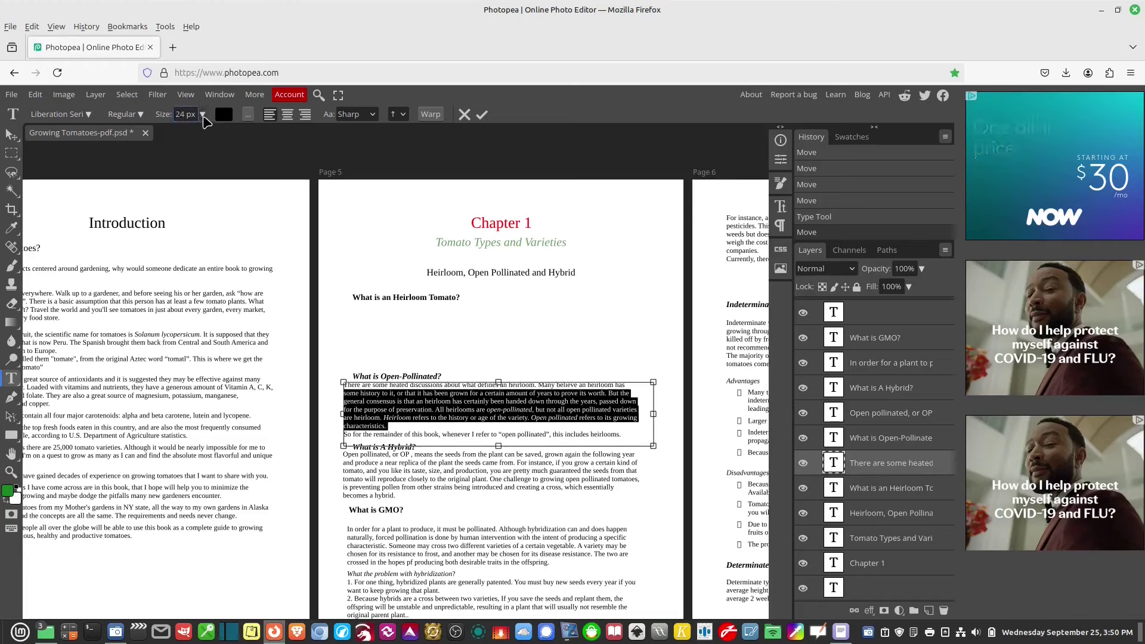
pyautogui.moveTo(202, 114); pyautogui.dragTo(187, 134)
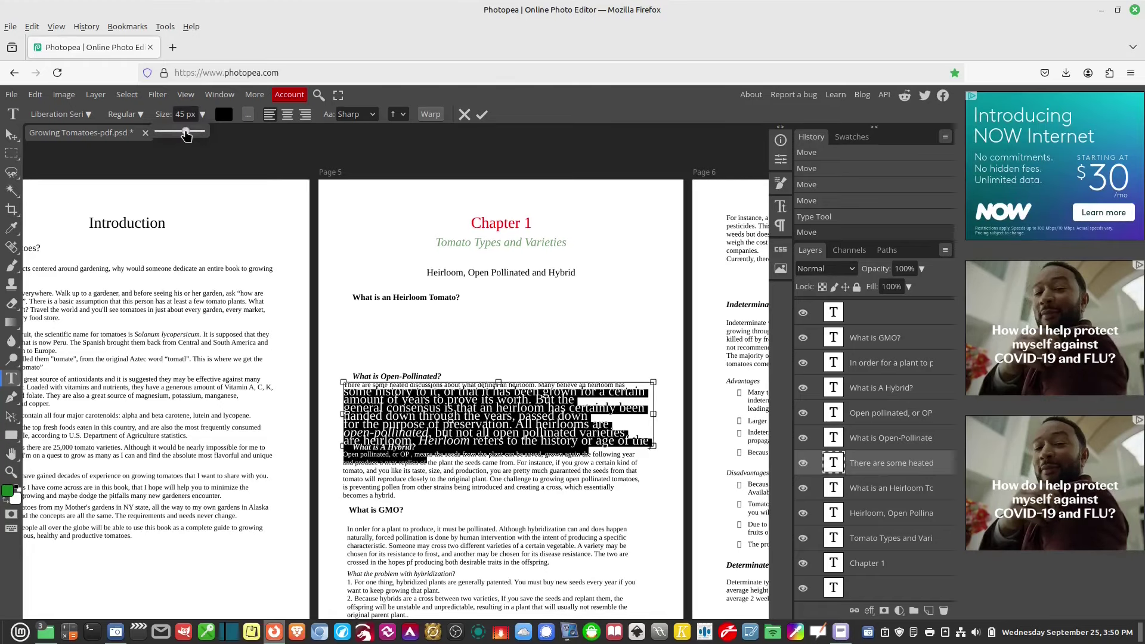
pyautogui.click(12, 143)
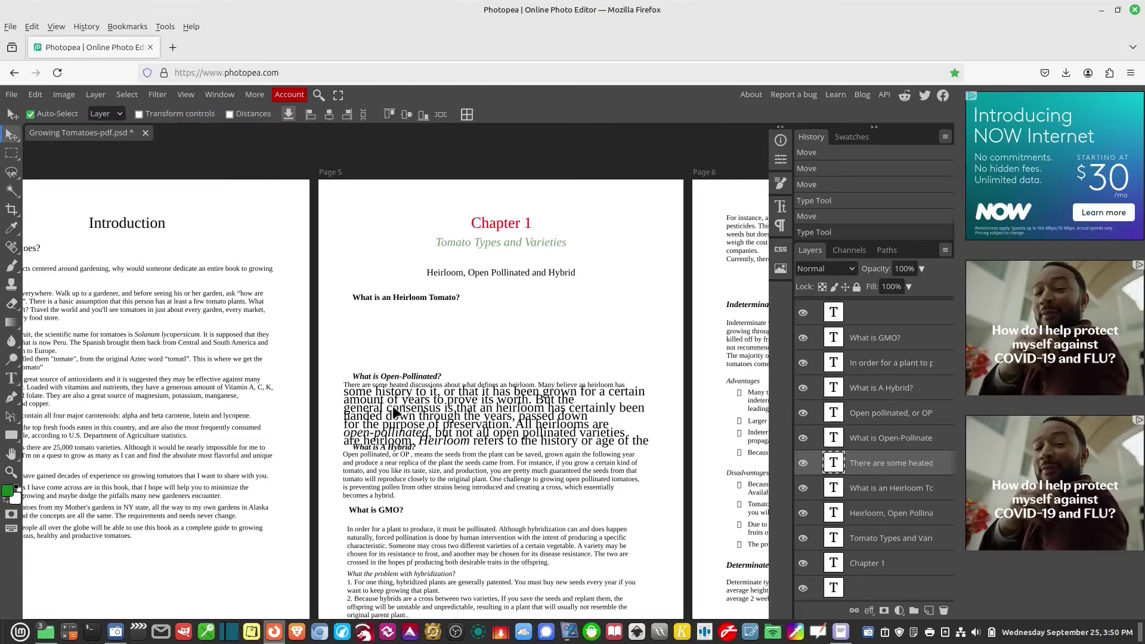
# Move the heirloom, open-pollinated and hybrid paragraphs back up under their own headings, nudging the "What is Open-Pollinated?" heading slightly down.
pyautogui.moveTo(392, 412); pyautogui.dragTo(391, 336)
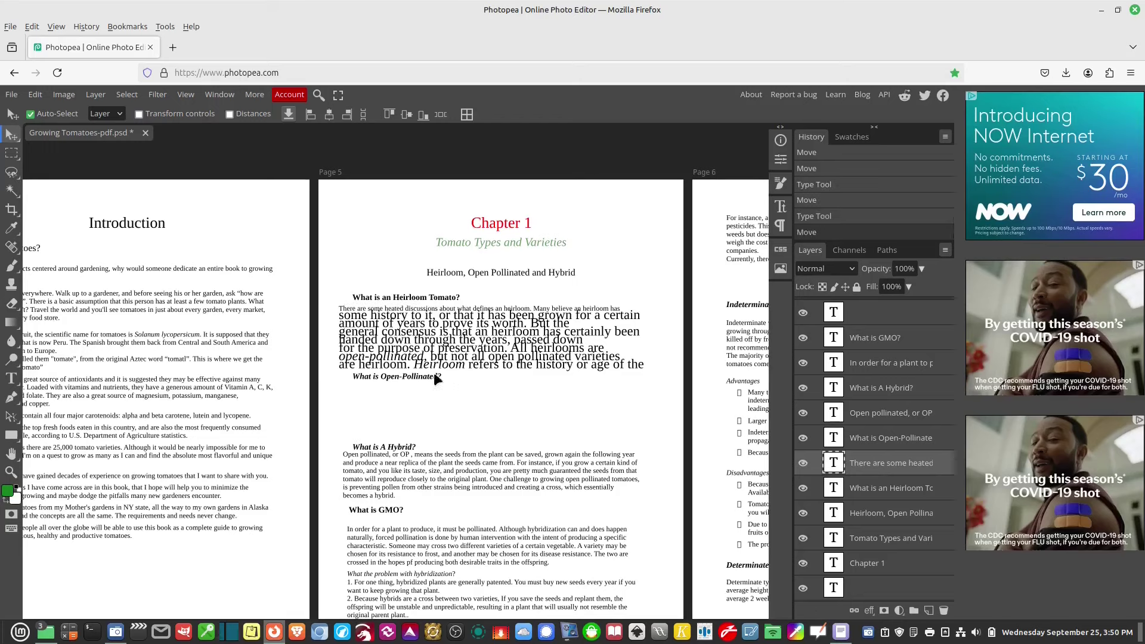
pyautogui.moveTo(418, 374); pyautogui.dragTo(411, 378)
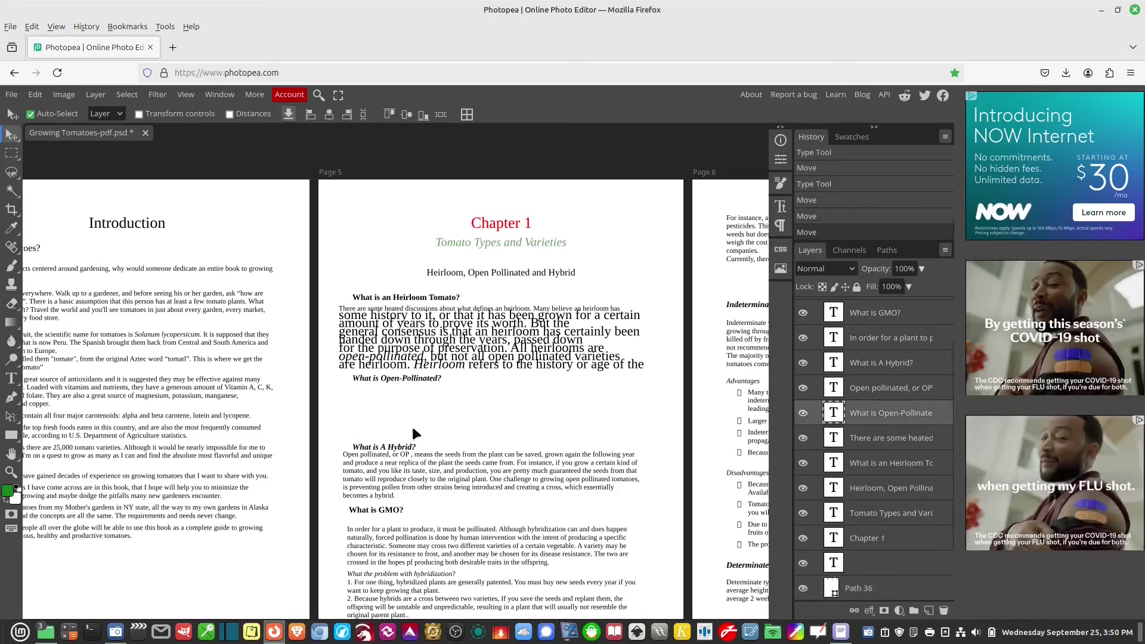
pyautogui.moveTo(413, 456); pyautogui.dragTo(410, 394)
pyautogui.moveTo(416, 546); pyautogui.dragTo(410, 480)
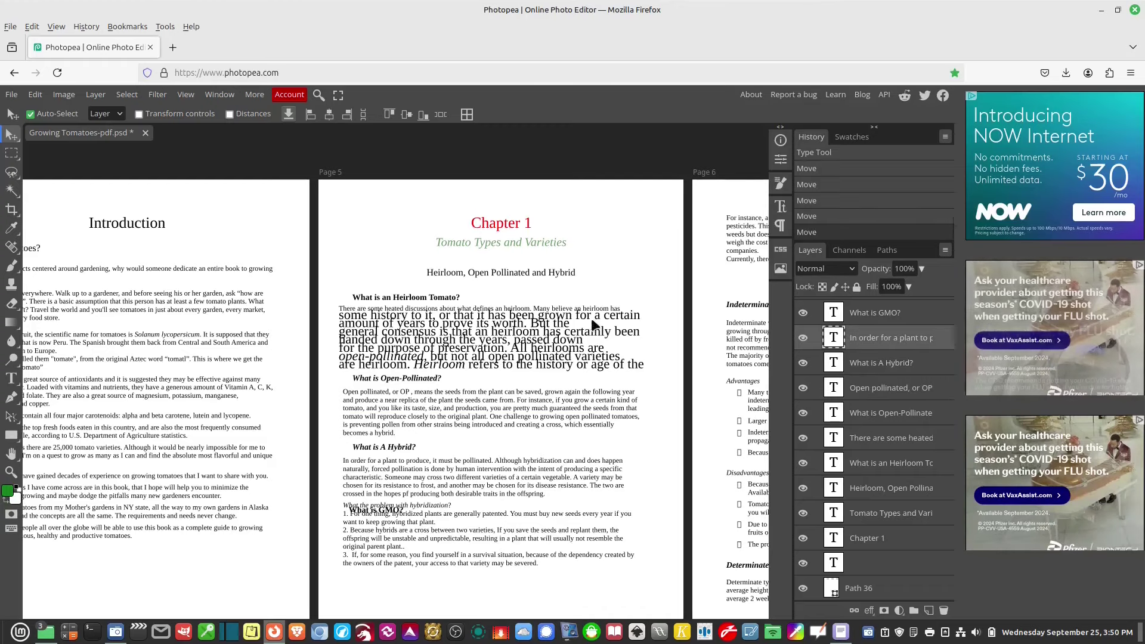
# Move the "Chapter 1" title to the foot of page 5 and the open-pollinated paragraph to the head of the page.
pyautogui.moveTo(522, 231); pyautogui.dragTo(502, 595)
pyautogui.moveTo(490, 435); pyautogui.dragTo(488, 231)
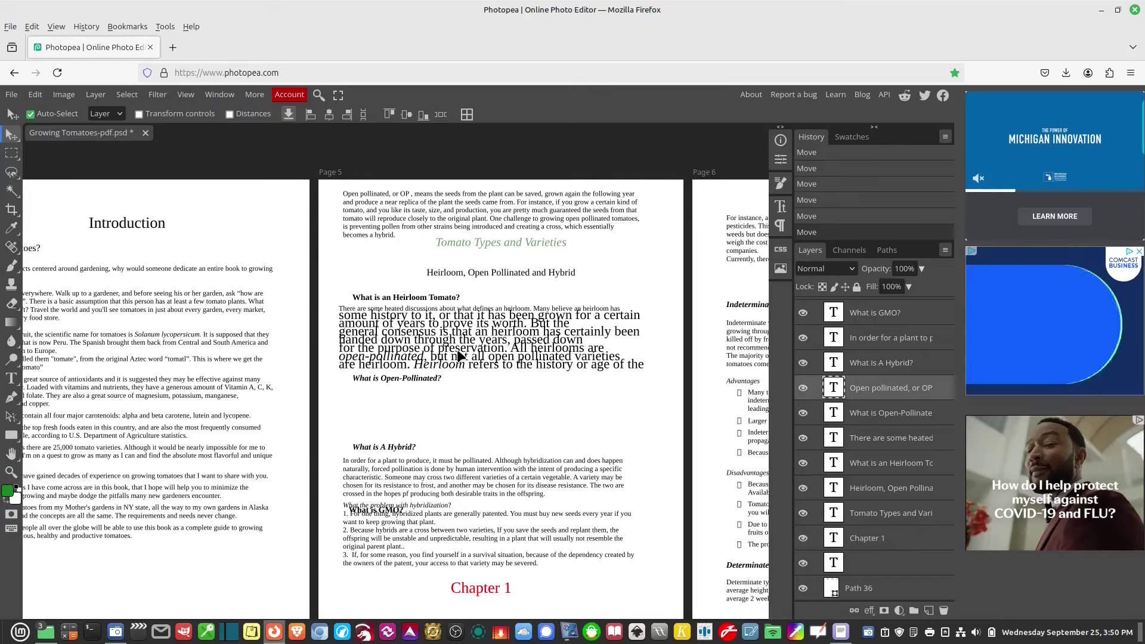
# Export the document as a PDF and save it, checking the preview through to page 5 first.
pyautogui.click(11, 96)
pyautogui.moveTo(36, 268)
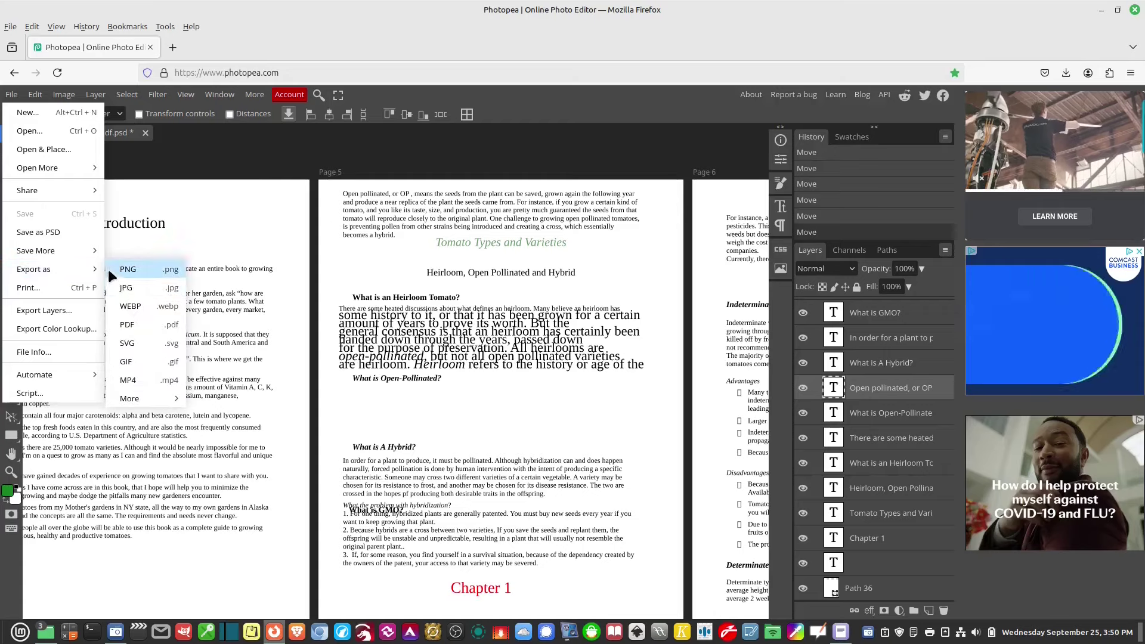
pyautogui.click(136, 324)
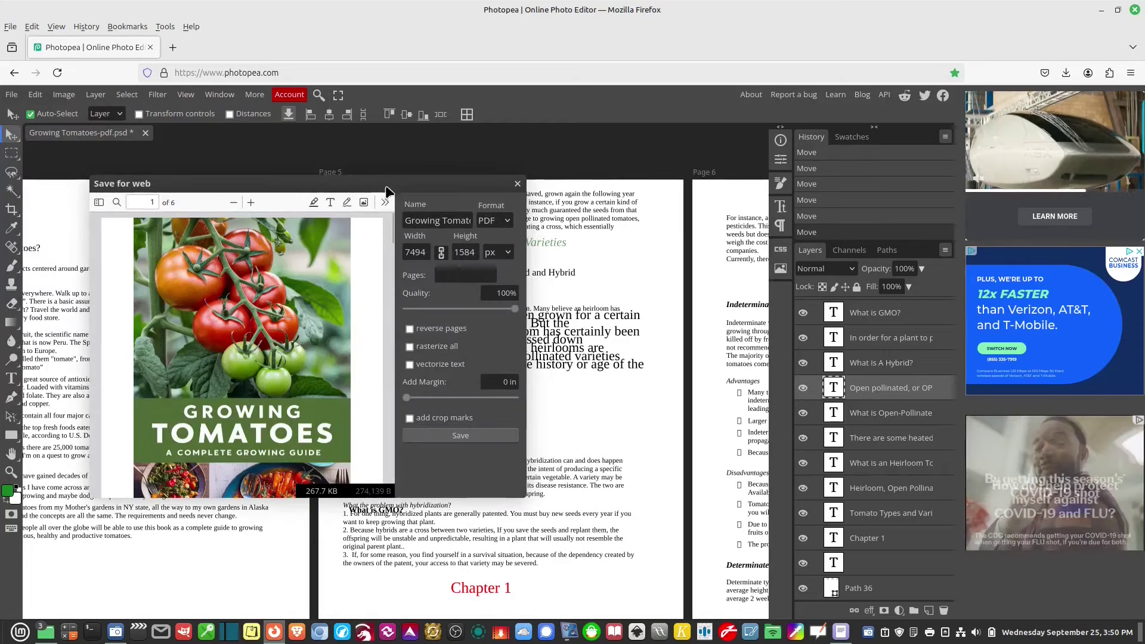
pyautogui.moveTo(386, 187); pyautogui.dragTo(506, 164)
pyautogui.scroll(-5, 508, 247)
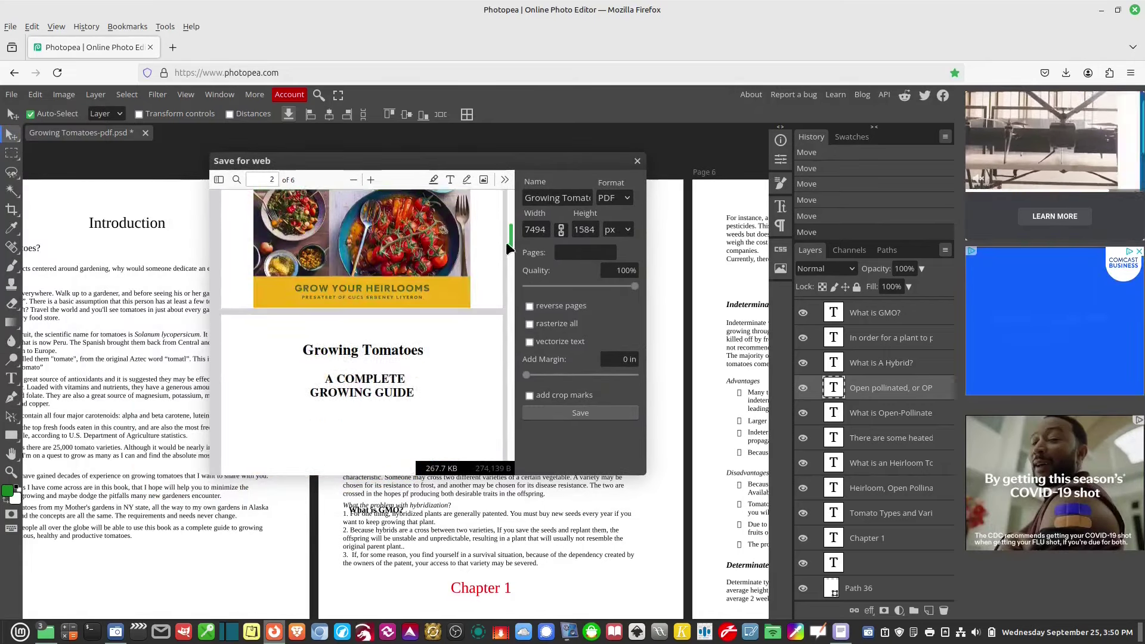
pyautogui.moveTo(508, 248); pyautogui.dragTo(507, 412)
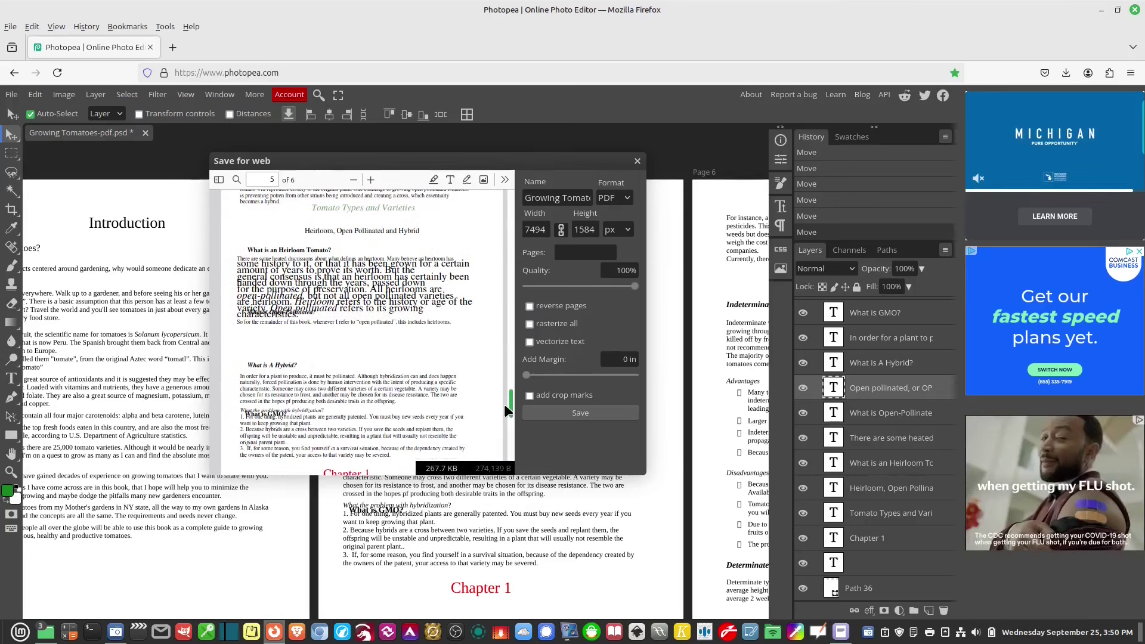
pyautogui.click(580, 413)
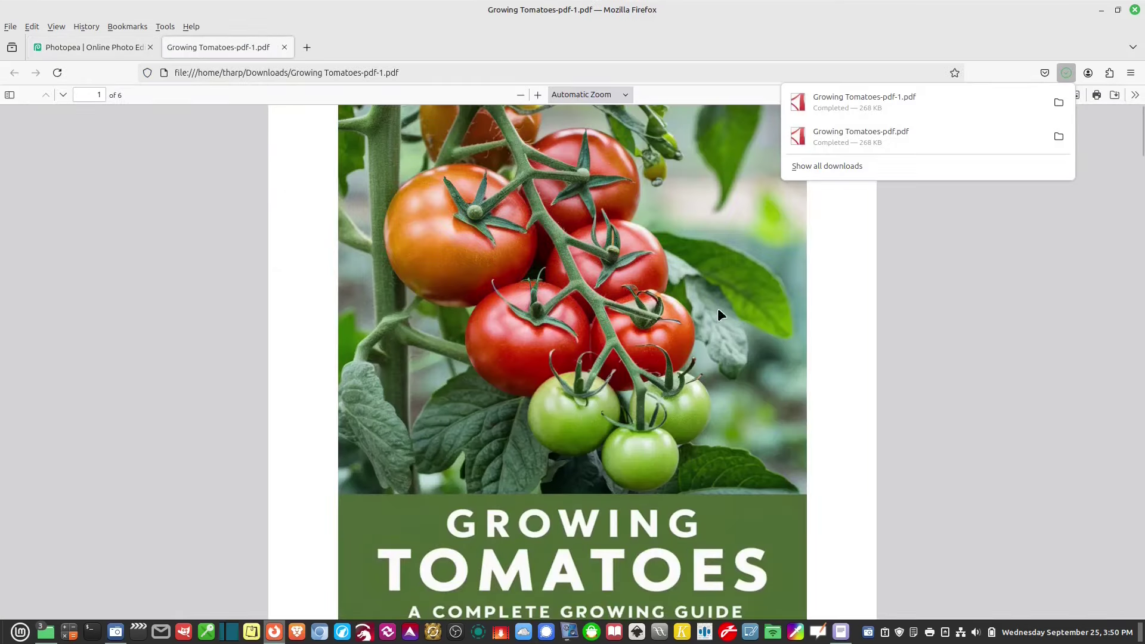
# Look through the exported PDF in the browser, checking the rearranged text on page 5.
pyautogui.scroll(-20, 596, 310)
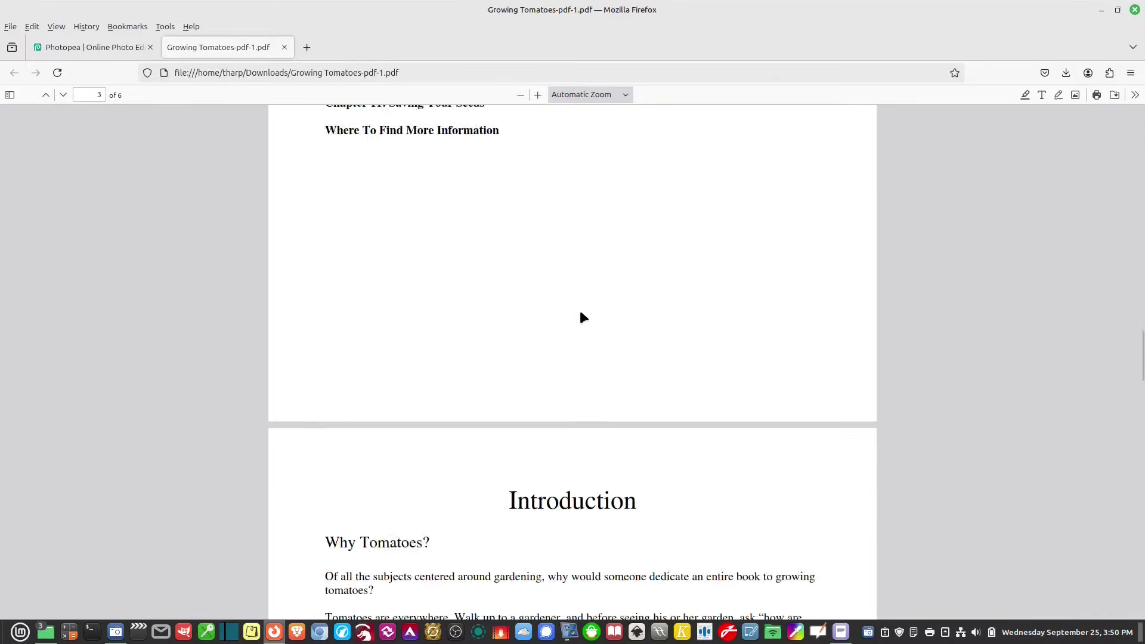
pyautogui.scroll(-20, 583, 317)
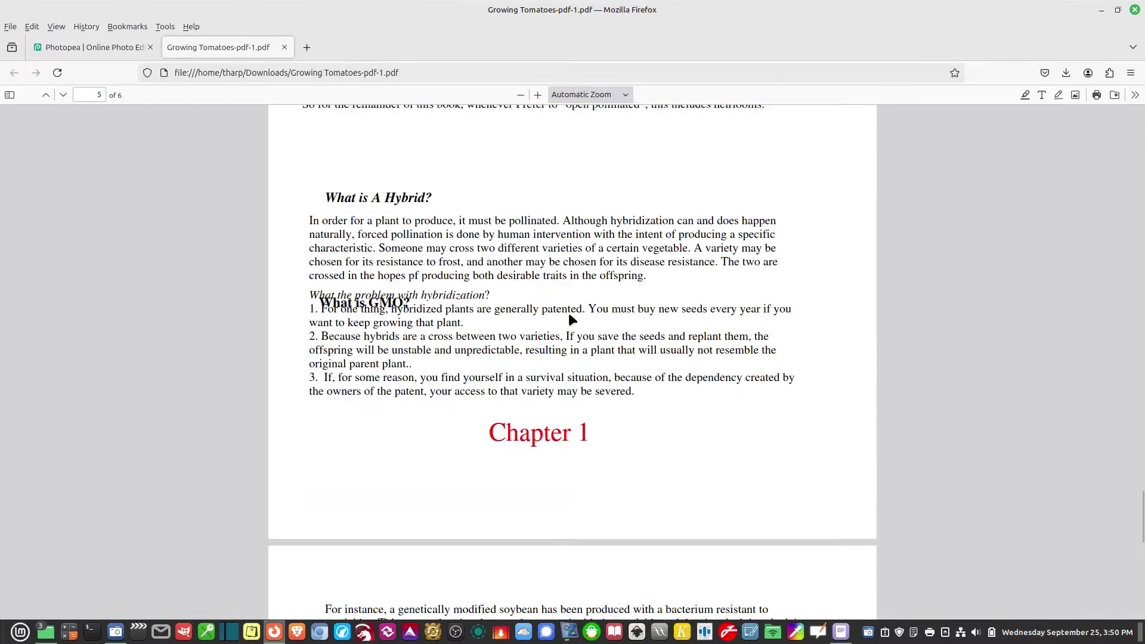
pyautogui.scroll(7, 571, 320)
pyautogui.scroll(-9, 542, 369)
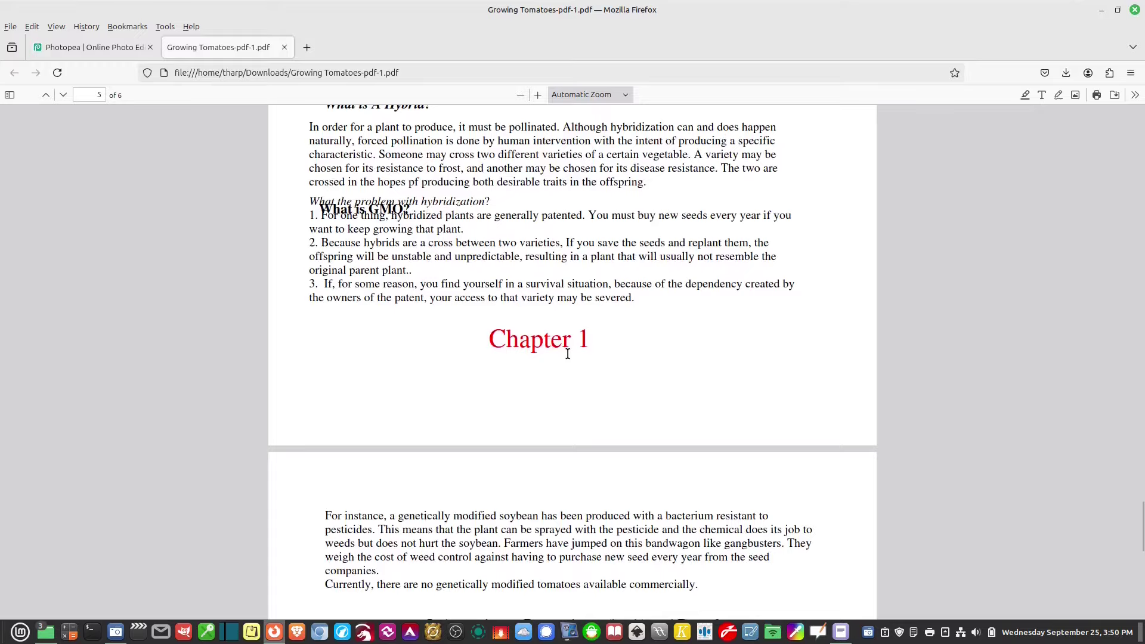
pyautogui.scroll(12, 568, 353)
pyautogui.scroll(-14, 564, 364)
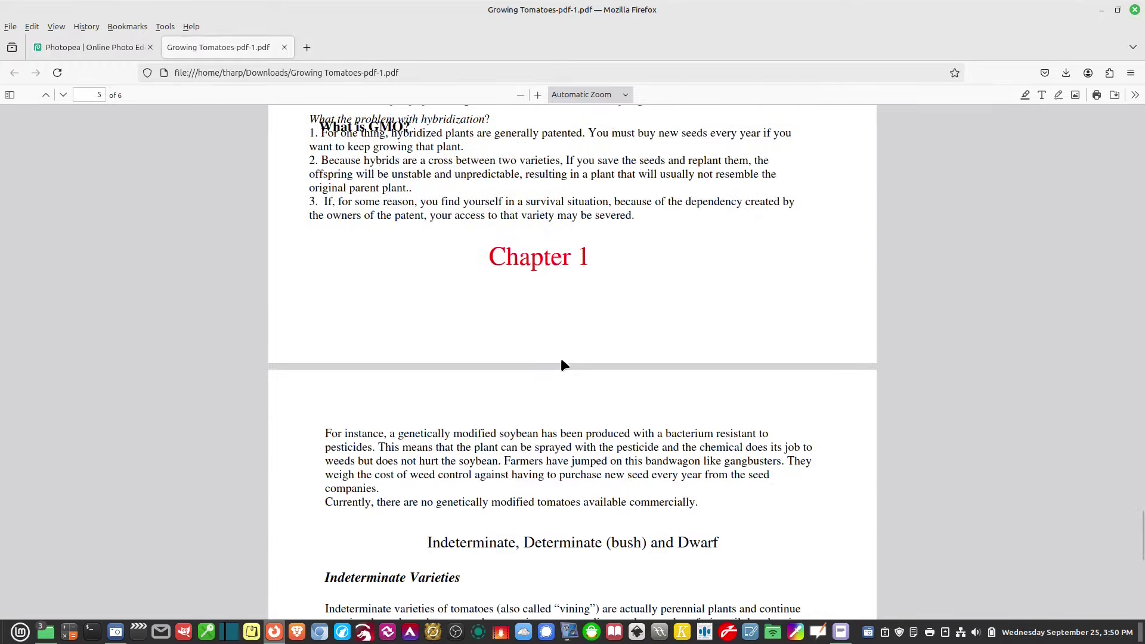
# Close the exported PDF and move the first Advantages bullet text on page 6 slightly up.
pyautogui.click(284, 48)
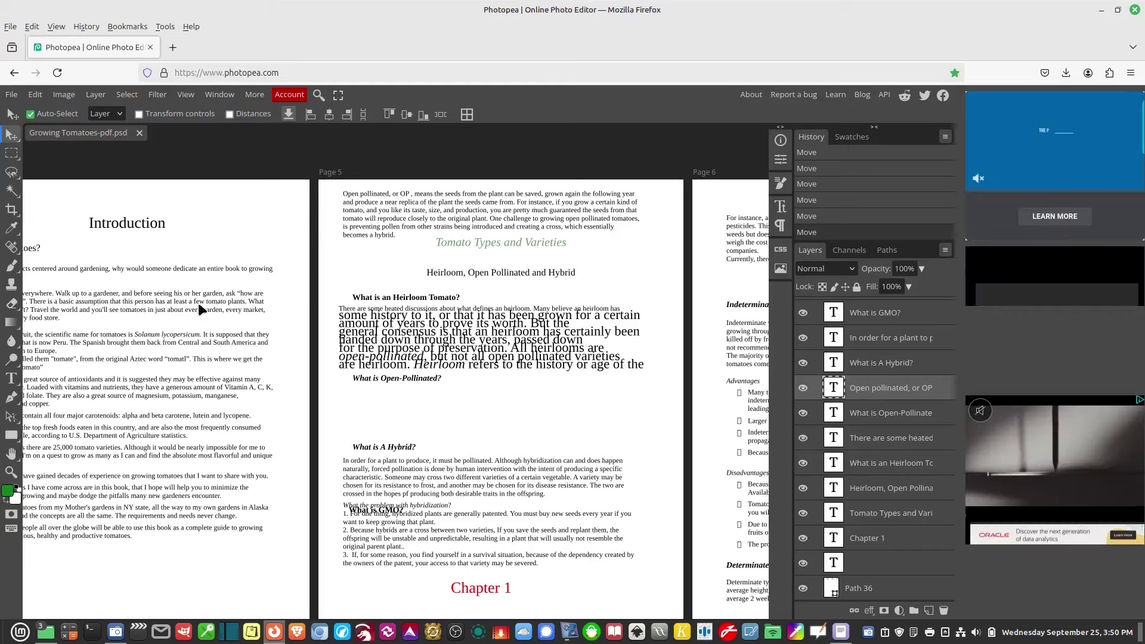
pyautogui.click(11, 153)
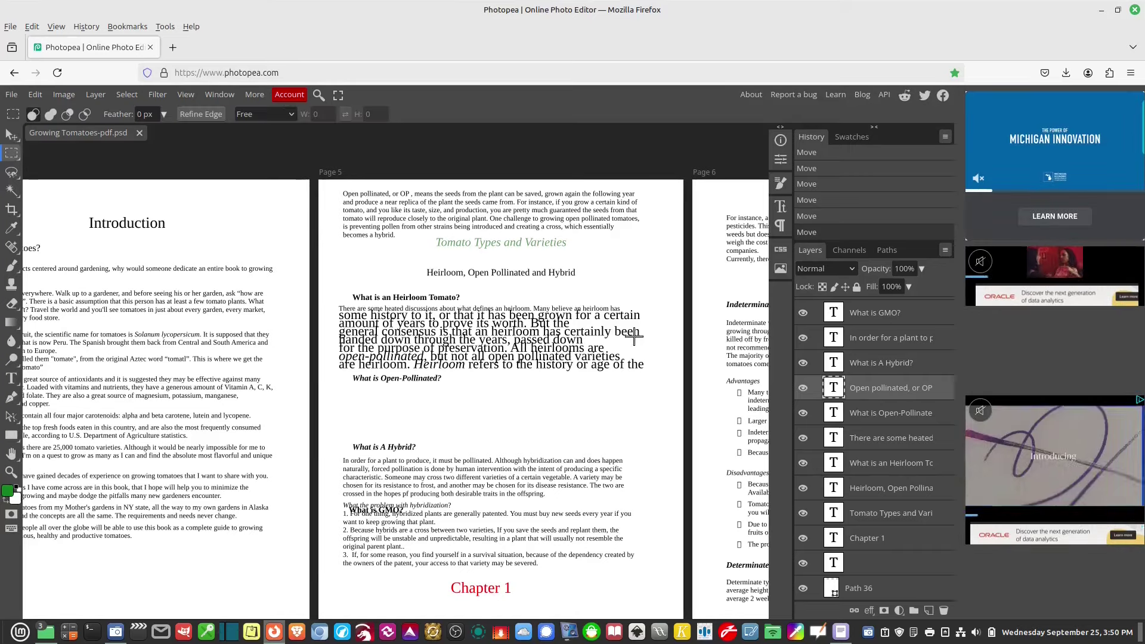
pyautogui.moveTo(634, 337); pyautogui.dragTo(828, 395)
pyautogui.click(501, 405)
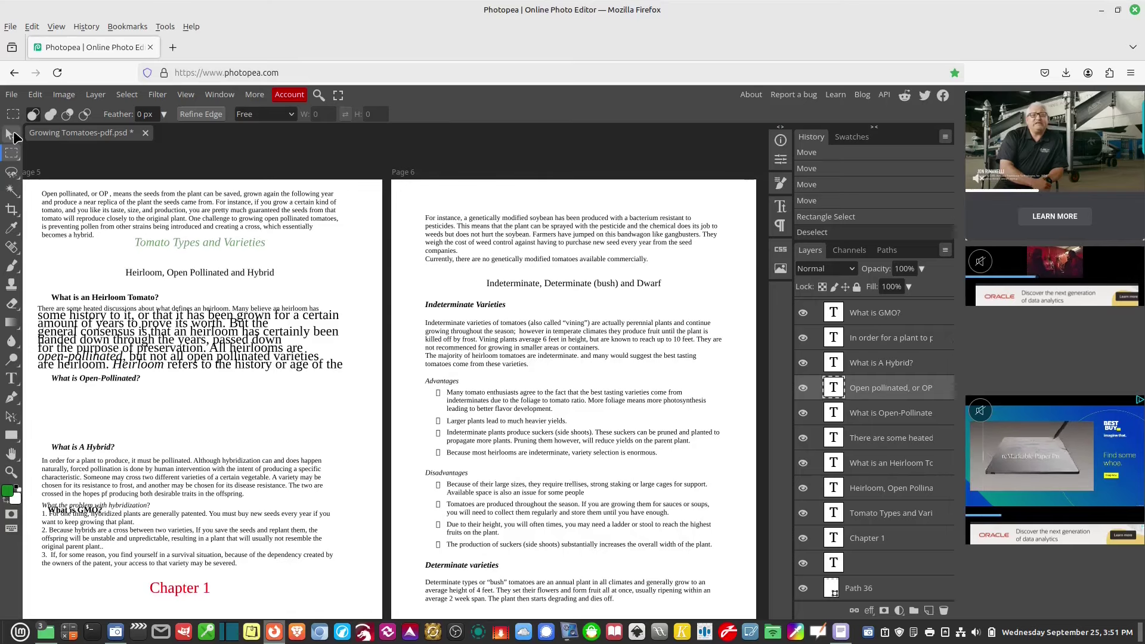
pyautogui.press('v')
pyautogui.moveTo(490, 404)
pyautogui.mouseDown()
pyautogui.moveTo(490, 392)
pyautogui.moveTo(491, 401)
pyautogui.mouseUp()
pyautogui.moveTo(491, 403); pyautogui.dragTo(489, 400)
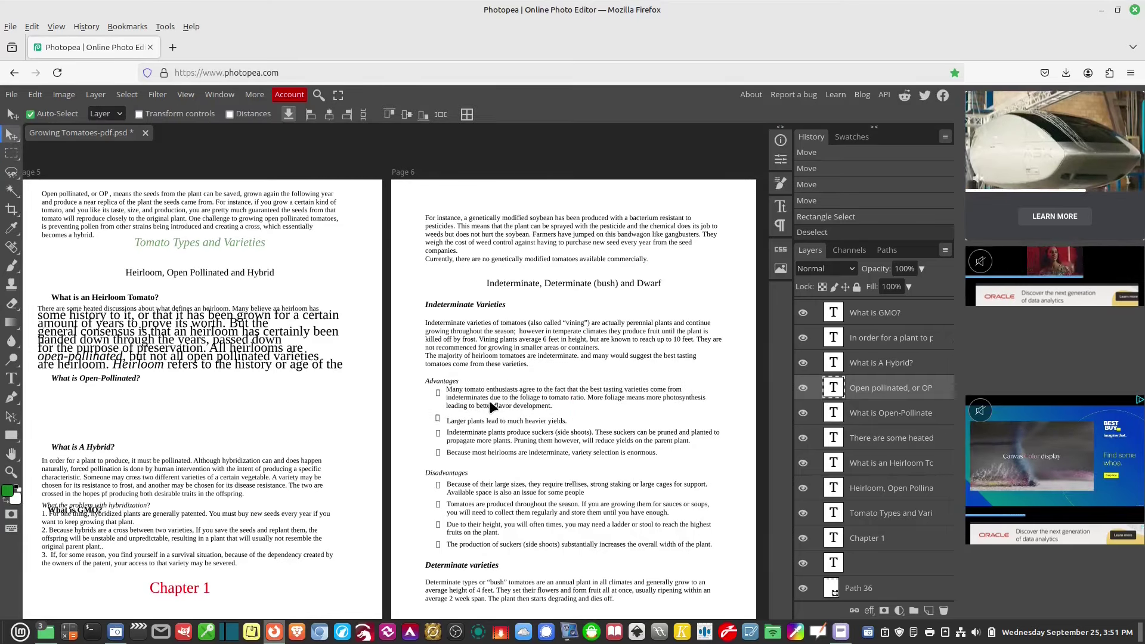
# Delete the wording in the middle of the first Indeterminate Varieties paragraph on page 6, from around "until the plant is" into the heirloom sentence.
pyautogui.click(11, 377)
pyautogui.click(540, 347)
pyautogui.moveTo(540, 346); pyautogui.dragTo(312, 336)
pyautogui.press('BackSpace')
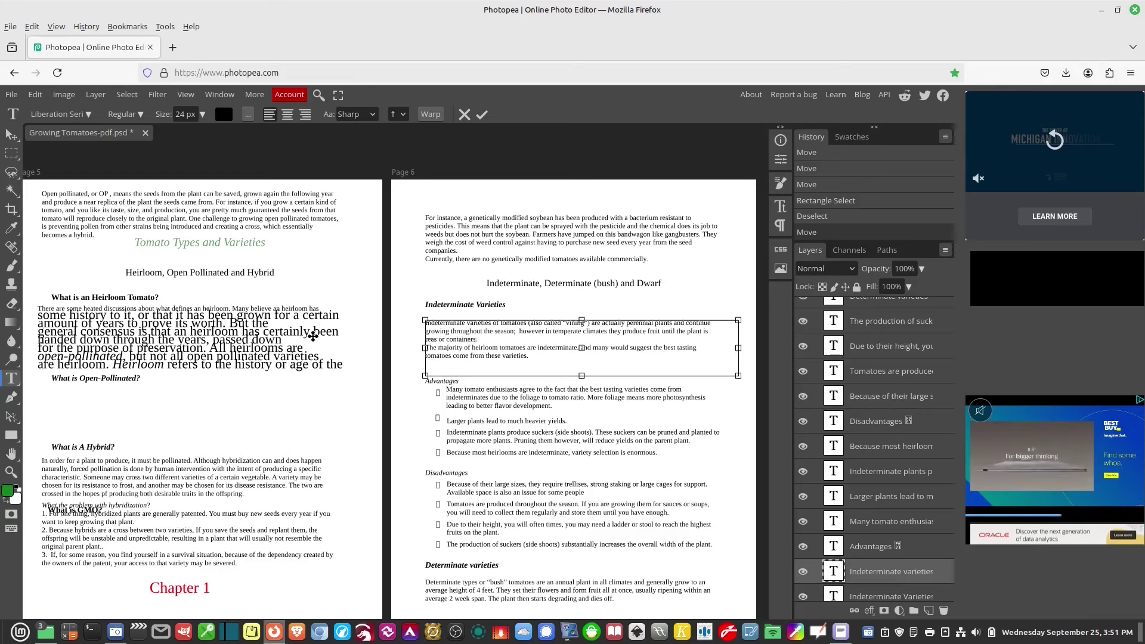
pyautogui.press('BackSpace')
pyautogui.press('BackSpace')
pyautogui.press('BackSpace')
pyautogui.press('BackSpace')
pyautogui.press('BackSpace')
pyautogui.press('BackSpace')
pyautogui.press('BackSpace')
pyautogui.press('BackSpace')
pyautogui.press('BackSpace')
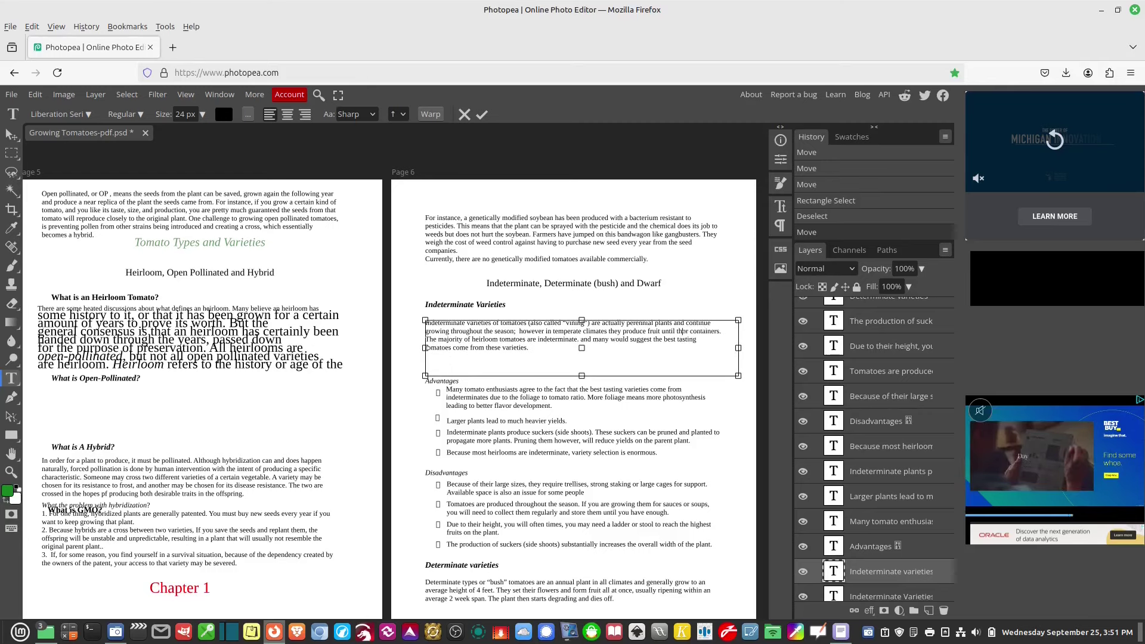
pyautogui.press('Delete')
pyautogui.press('Delete')
pyautogui.press('Delete')
pyautogui.press('Delete')
pyautogui.press('Delete')
pyautogui.press('Delete')
pyautogui.press('Delete')
pyautogui.press('Delete')
pyautogui.press('Delete')
pyautogui.press('Delete')
pyautogui.press('Delete')
pyautogui.press('Delete')
pyautogui.press('Delete')
pyautogui.press('Delete')
pyautogui.press('Delete')
pyautogui.press('Delete')
pyautogui.press('Delete')
pyautogui.press('Delete')
pyautogui.press('Delete')
pyautogui.press('Delete')
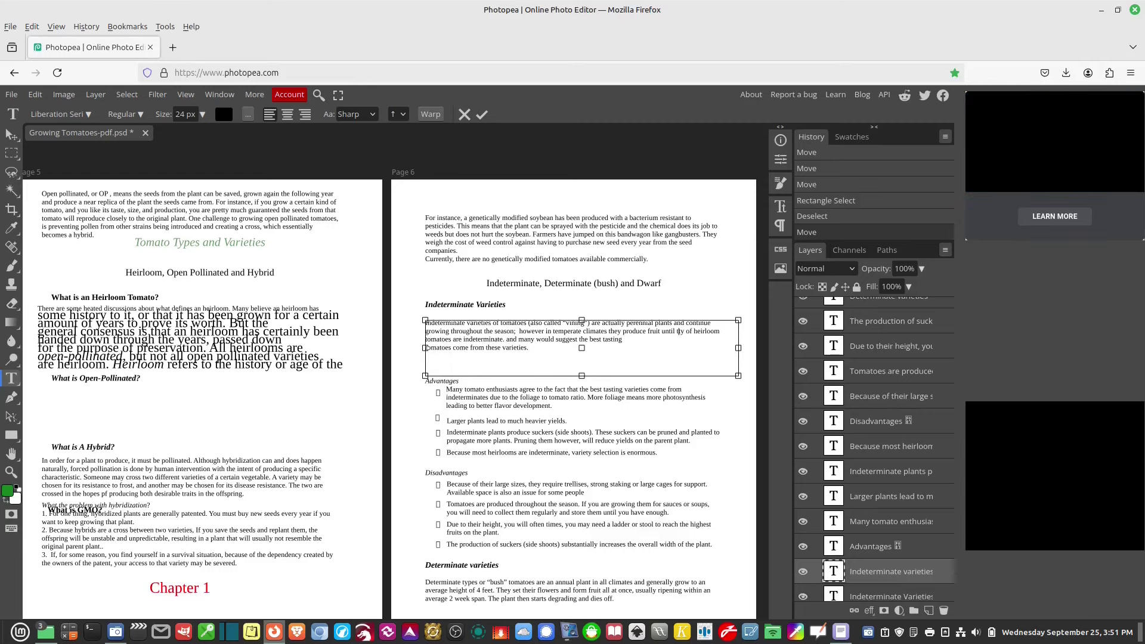
pyautogui.press('BackSpace')
pyautogui.press('BackSpace')
pyautogui.press('BackSpace')
pyautogui.press('BackSpace')
pyautogui.press('BackSpace')
pyautogui.press('BackSpace')
pyautogui.press('BackSpace')
pyautogui.press('BackSpace')
pyautogui.press('BackSpace')
pyautogui.press('BackSpace')
pyautogui.press('BackSpace')
pyautogui.press('BackSpace')
pyautogui.press('BackSpace')
pyautogui.press('BackSpace')
pyautogui.press('BackSpace')
pyautogui.press('BackSpace')
pyautogui.press('BackSpace')
pyautogui.press('BackSpace')
pyautogui.press('BackSpace')
pyautogui.press('BackSpace')
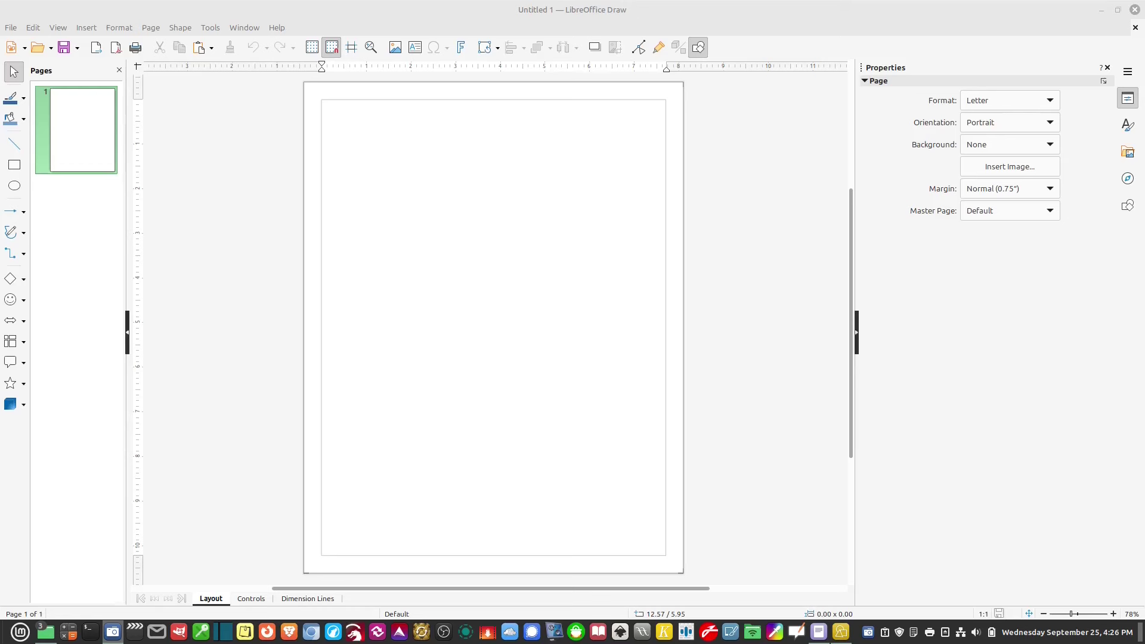
# Switch to LibreOffice Draw, try inserting the Growing Tomatoes PDF onto the blank page, and delete the inserted cover image.
pyautogui.moveTo(479, 231); pyautogui.dragTo(470, 336)
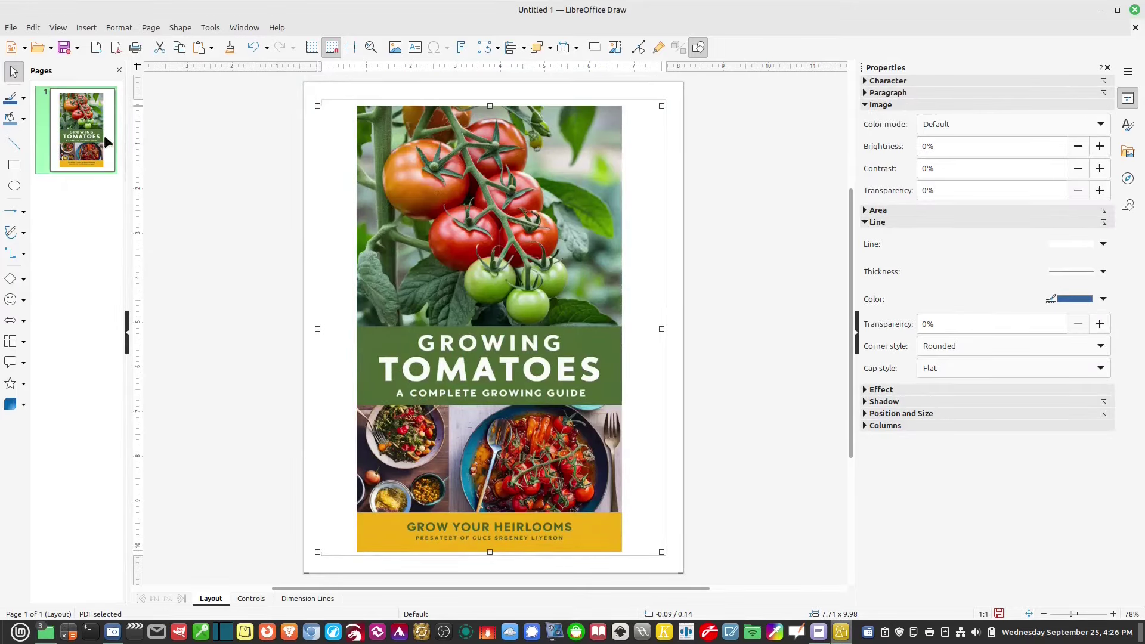
pyautogui.moveTo(507, 260); pyautogui.dragTo(512, 260)
pyautogui.press('Delete')
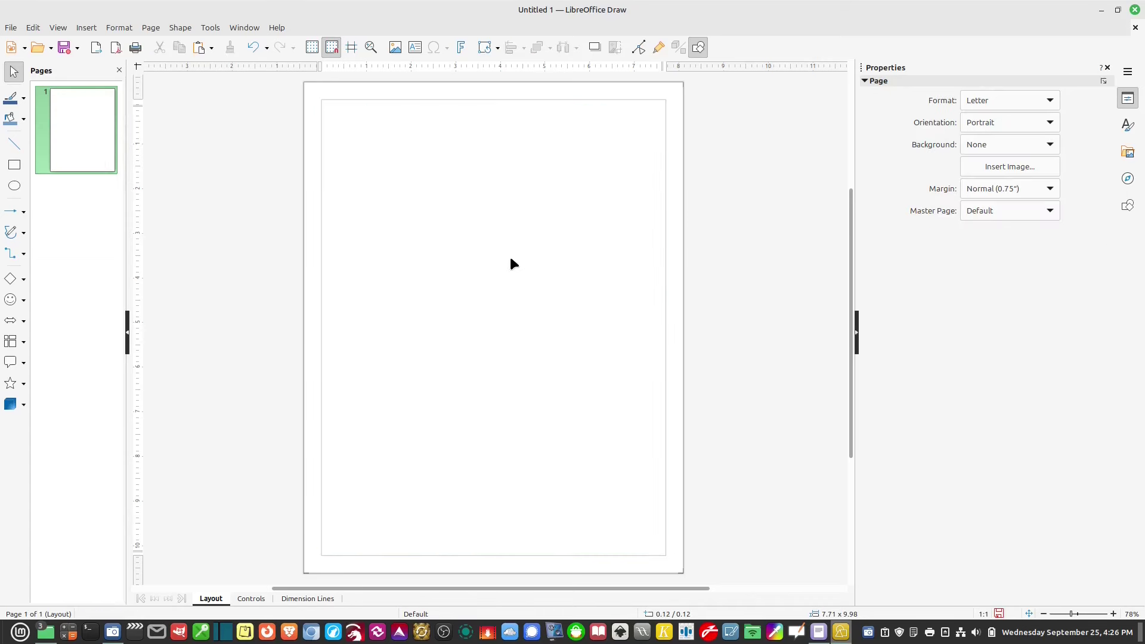
# Open Growing Tomatoes.pdf as a document in Draw and show page 5.
pyautogui.click(11, 29)
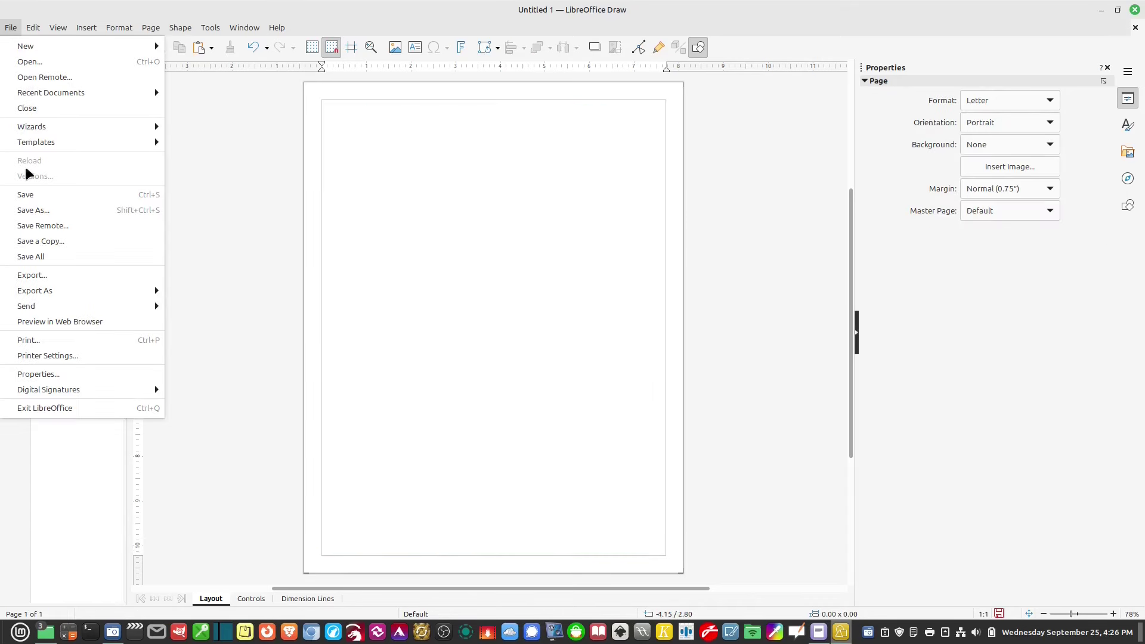
pyautogui.click(209, 92)
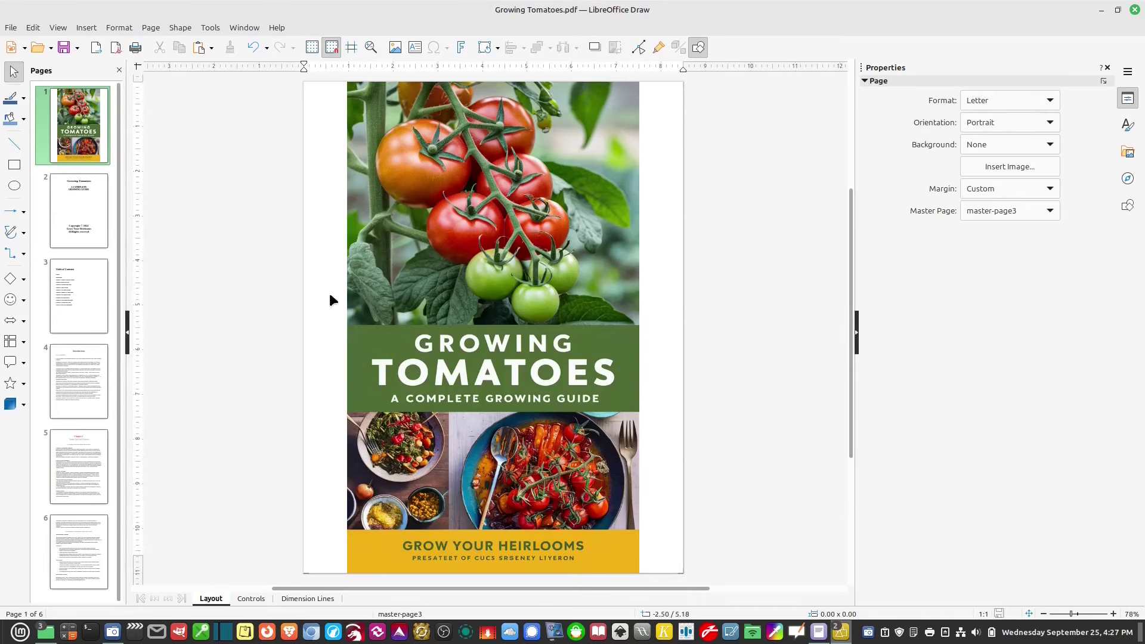
pyautogui.moveTo(464, 269); pyautogui.dragTo(479, 270)
pyautogui.click(63, 446)
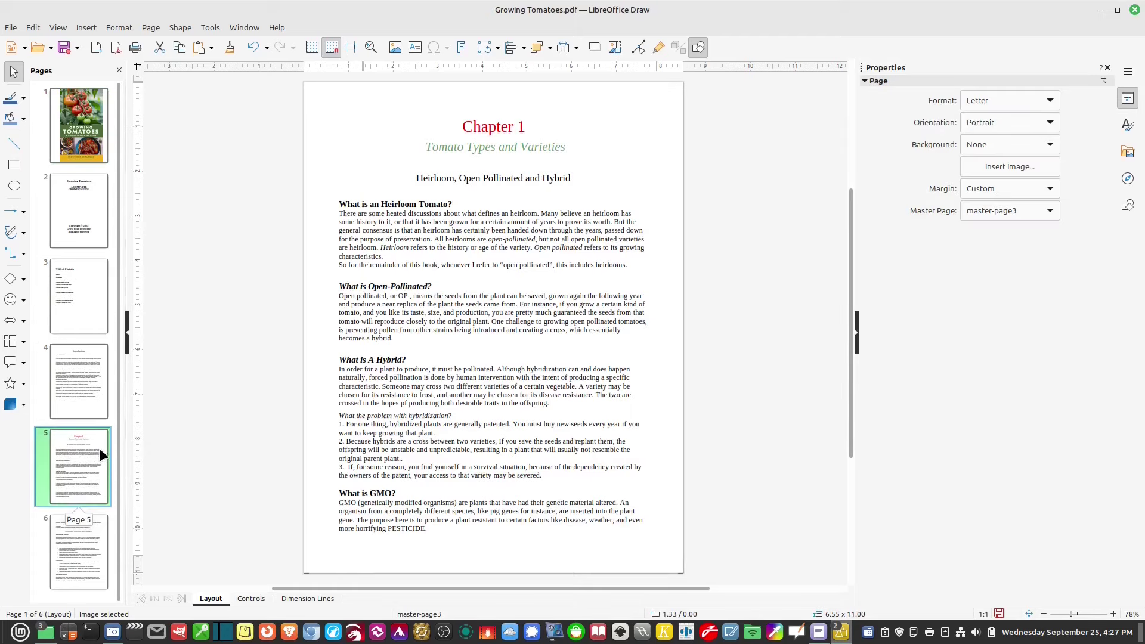
# Delete the second line of the paragraph under "What is Open-Pollinated?" on page 5.
pyautogui.click(409, 264)
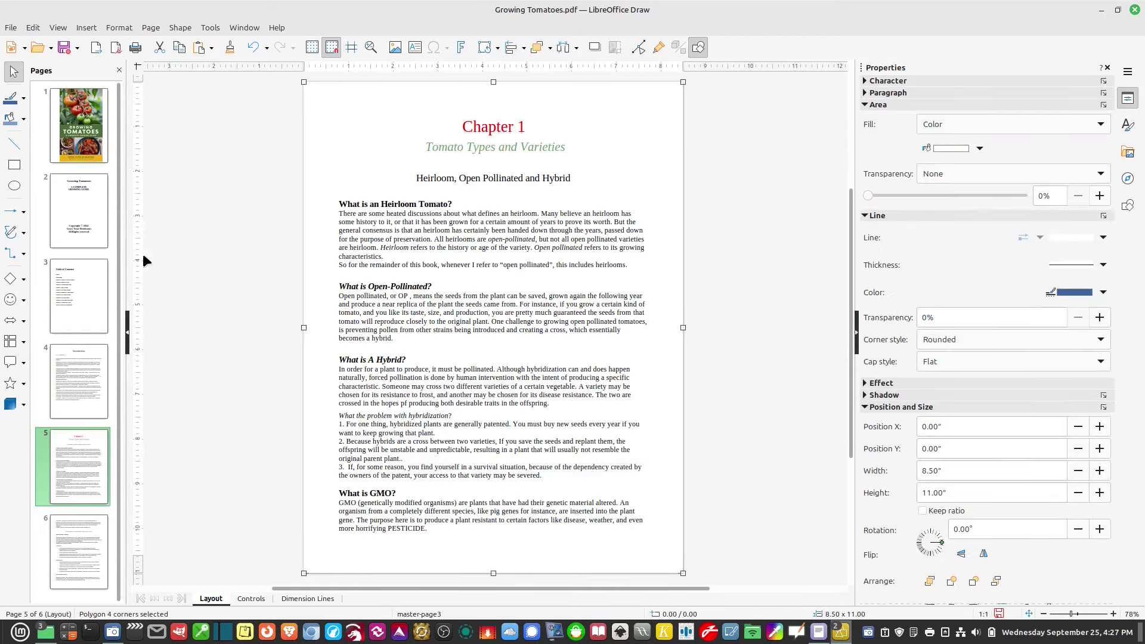
pyautogui.click(461, 215)
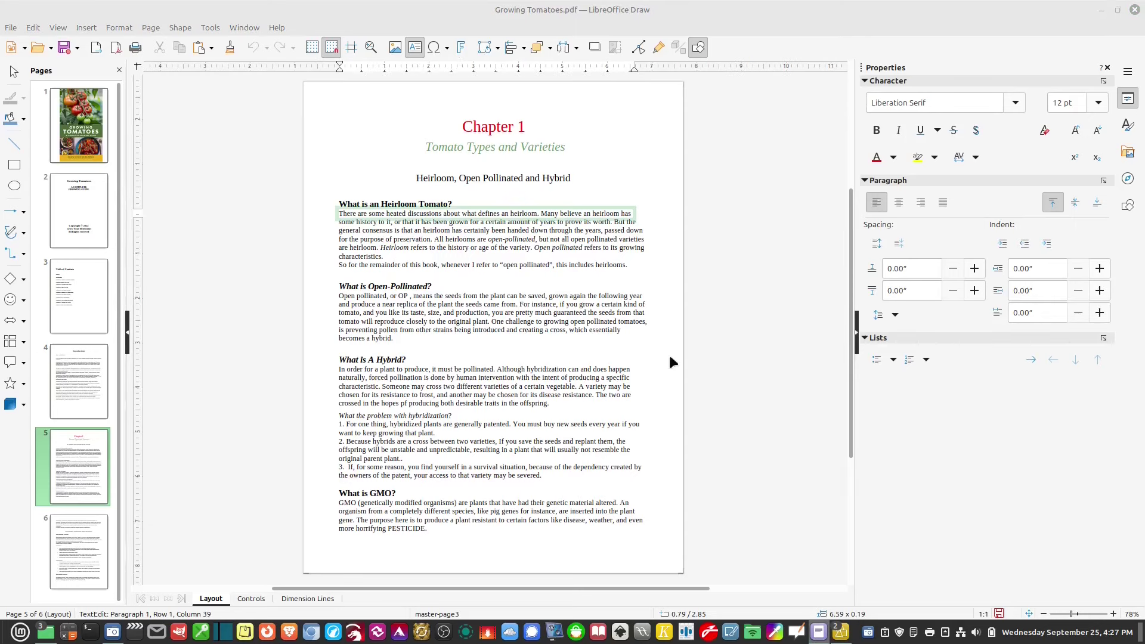
pyautogui.click(419, 385)
pyautogui.click(455, 380)
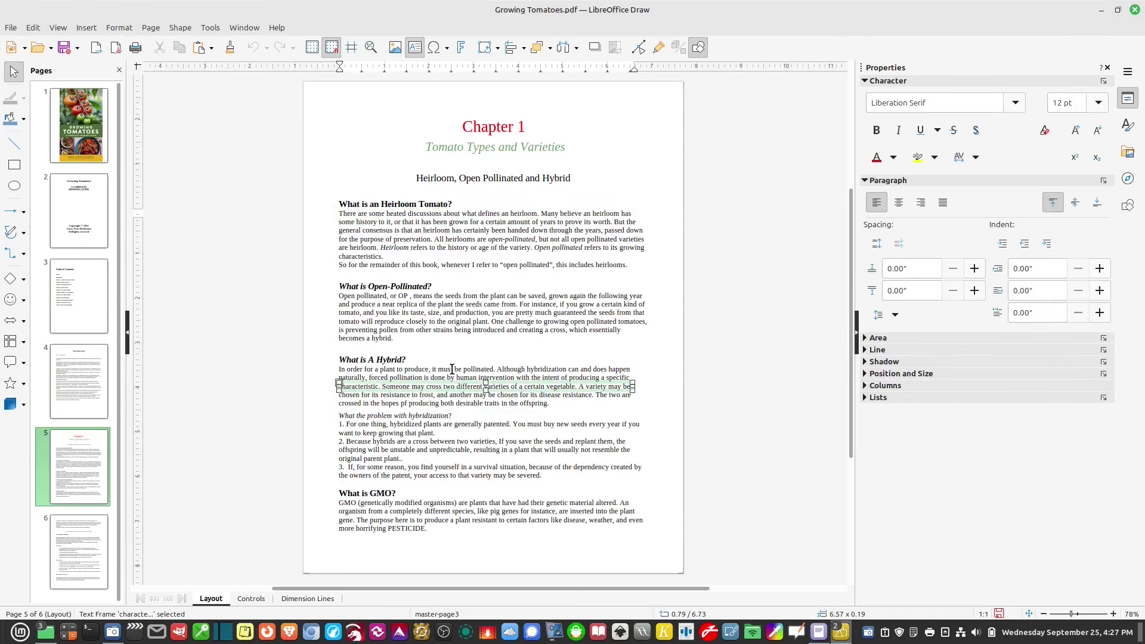
pyautogui.click(452, 322)
pyautogui.click(446, 315)
pyautogui.click(440, 304)
pyautogui.click(441, 302)
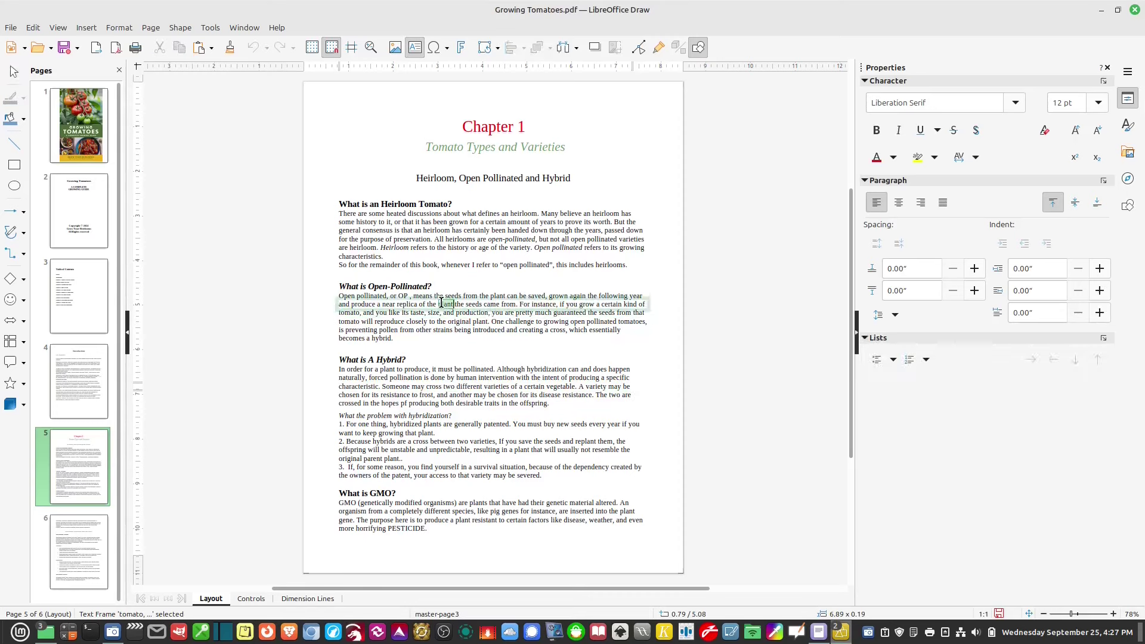
pyautogui.tripleClick(441, 302)
pyautogui.press('Delete')
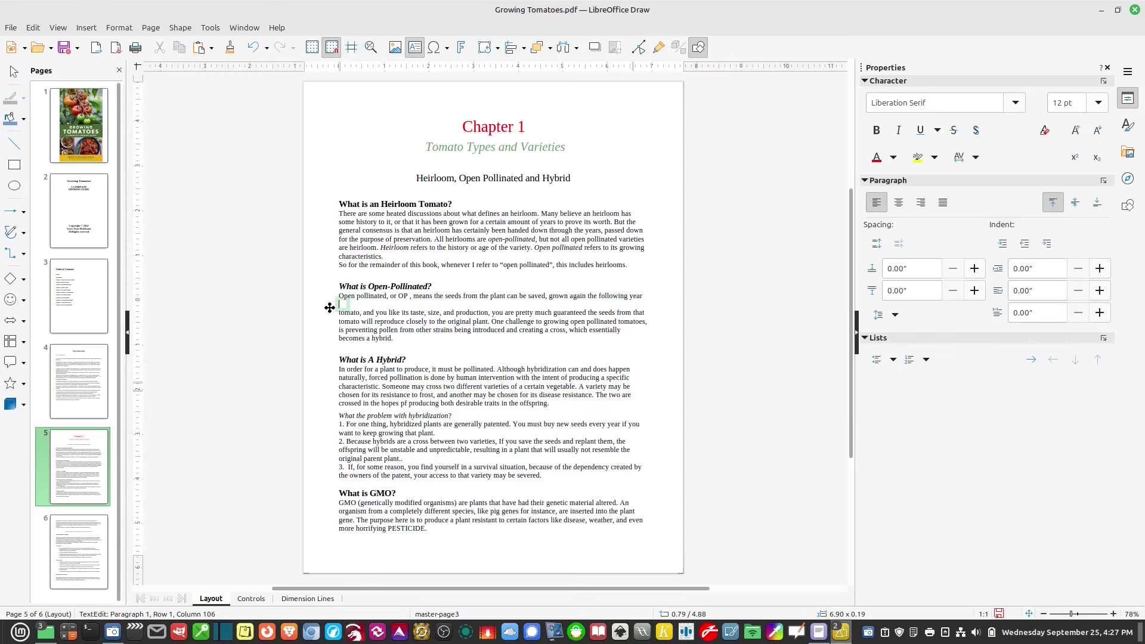
# Delete most of the second line of the paragraph under "What is A Hybrid?", from "naturally" up to "specific".
pyautogui.click(369, 323)
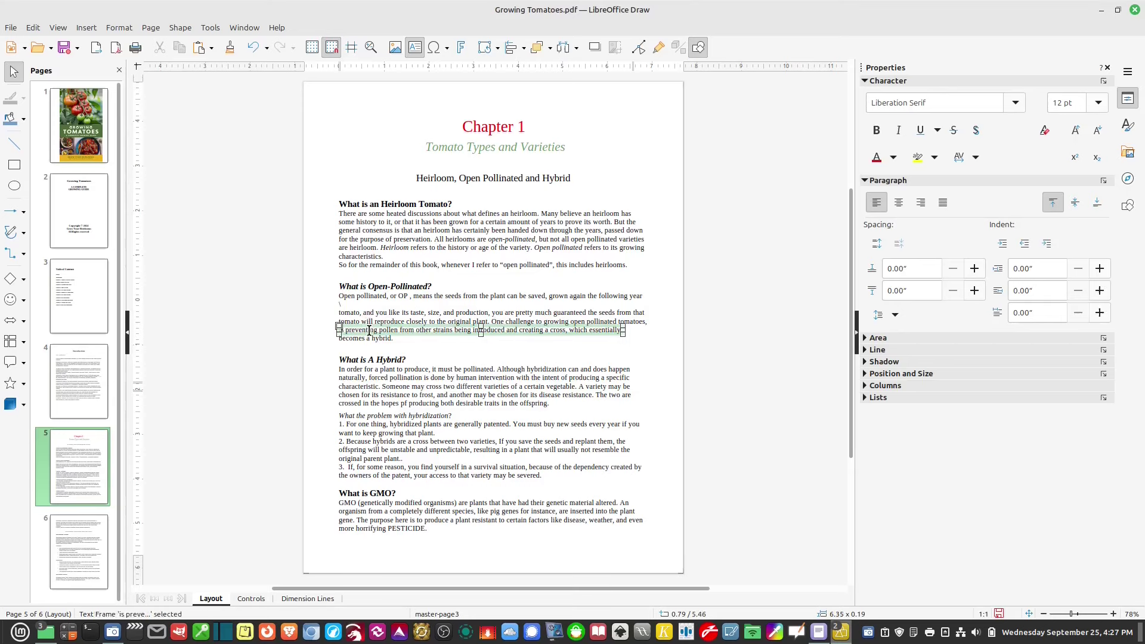
pyautogui.click(393, 379)
pyautogui.moveTo(611, 380); pyautogui.dragTo(345, 383)
pyautogui.press('Delete')
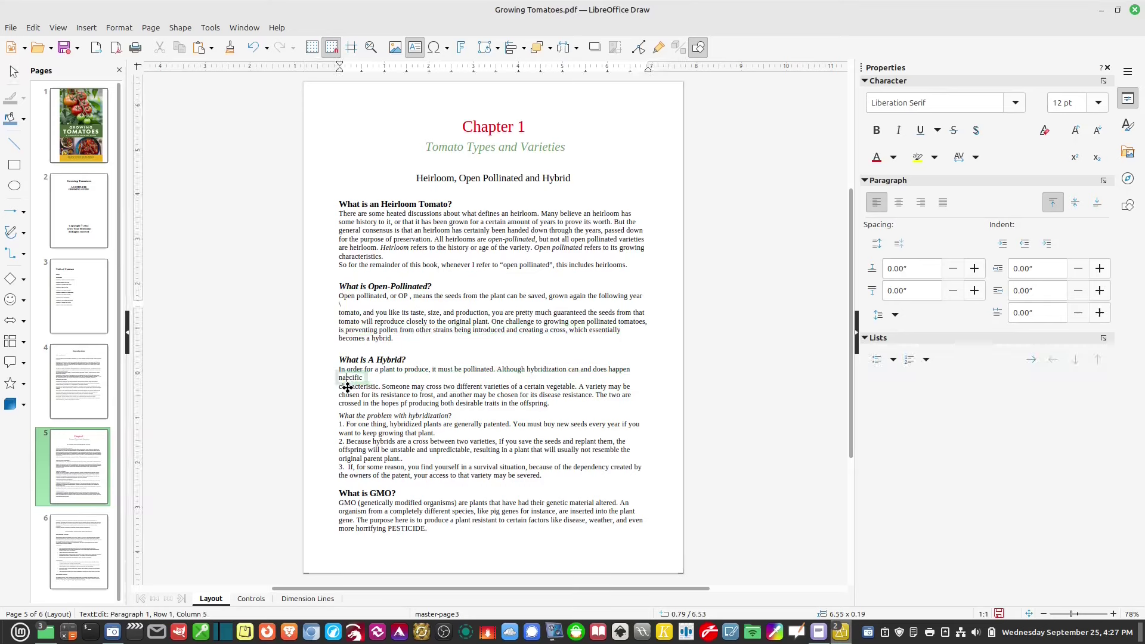
# Delete the beginning of the line starting "offspring will be unstable" in point 2 of the hybridization problems.
pyautogui.click(429, 426)
pyautogui.click(457, 449)
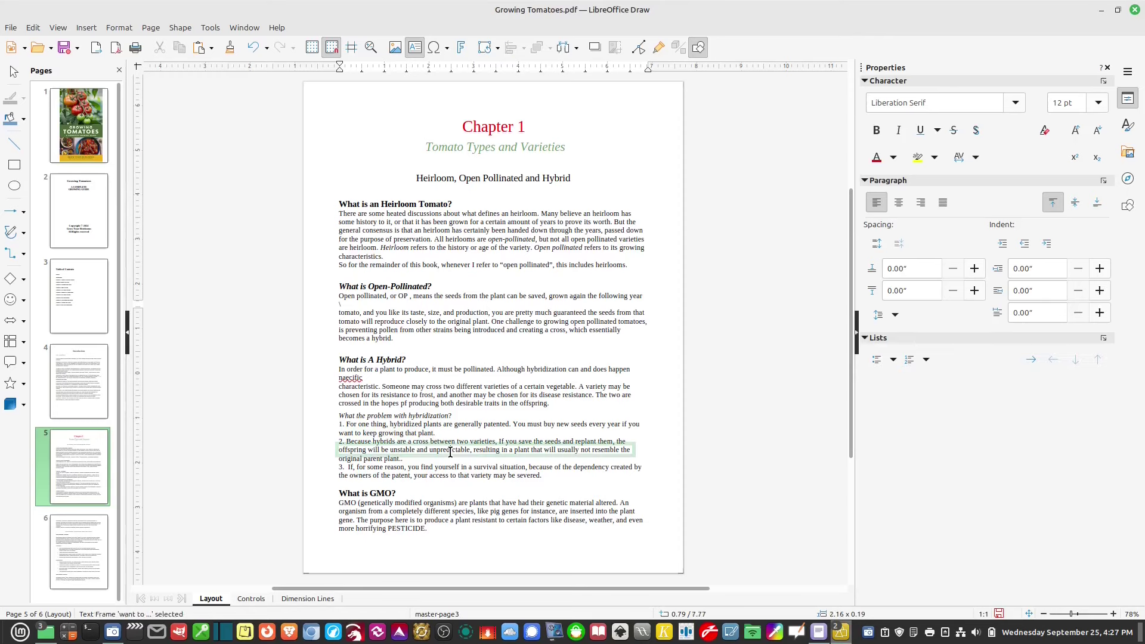
pyautogui.moveTo(459, 450); pyautogui.dragTo(327, 448)
pyautogui.press('Delete')
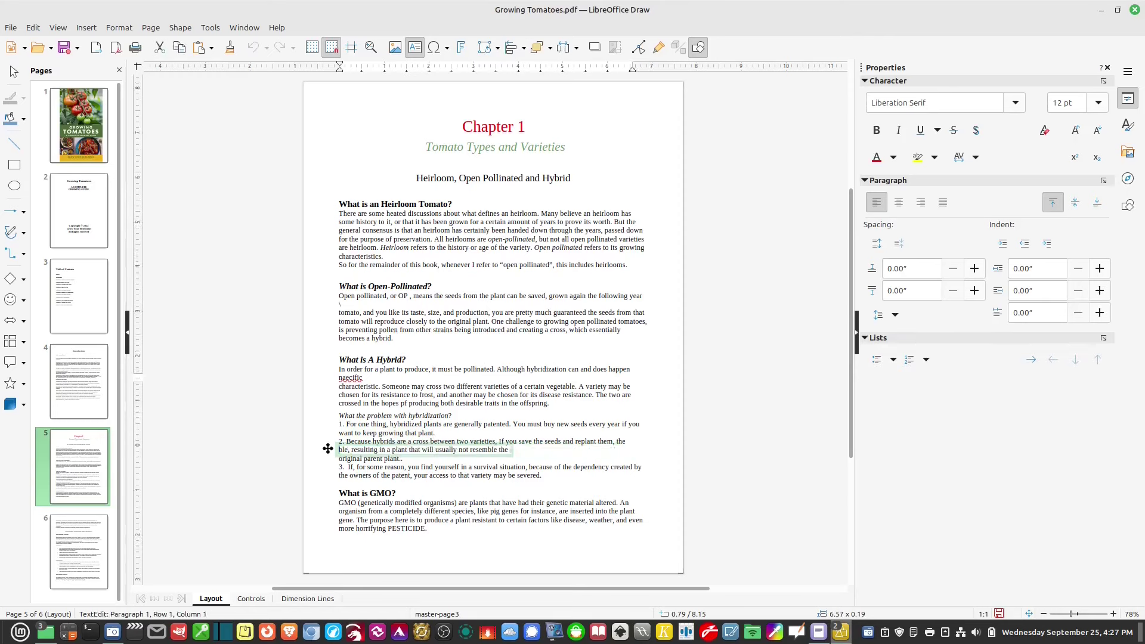
# Export the edited document as a PDF named Growing Tomatoes new and return to the beginning of the exported file.
pyautogui.click(666, 274)
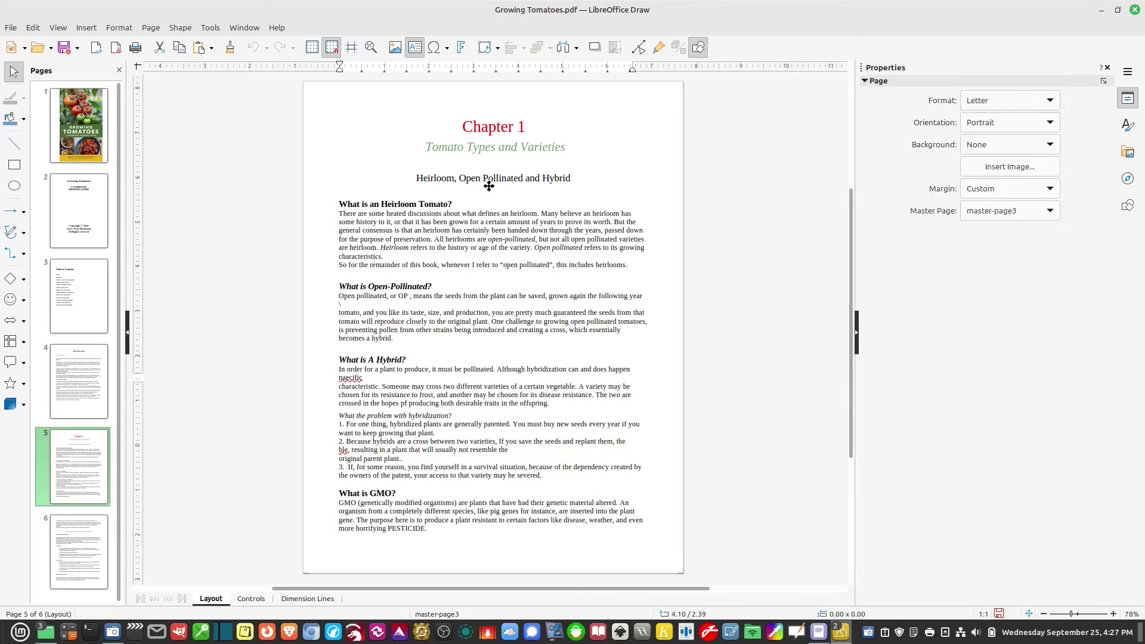
pyautogui.click(493, 178)
pyautogui.click(267, 167)
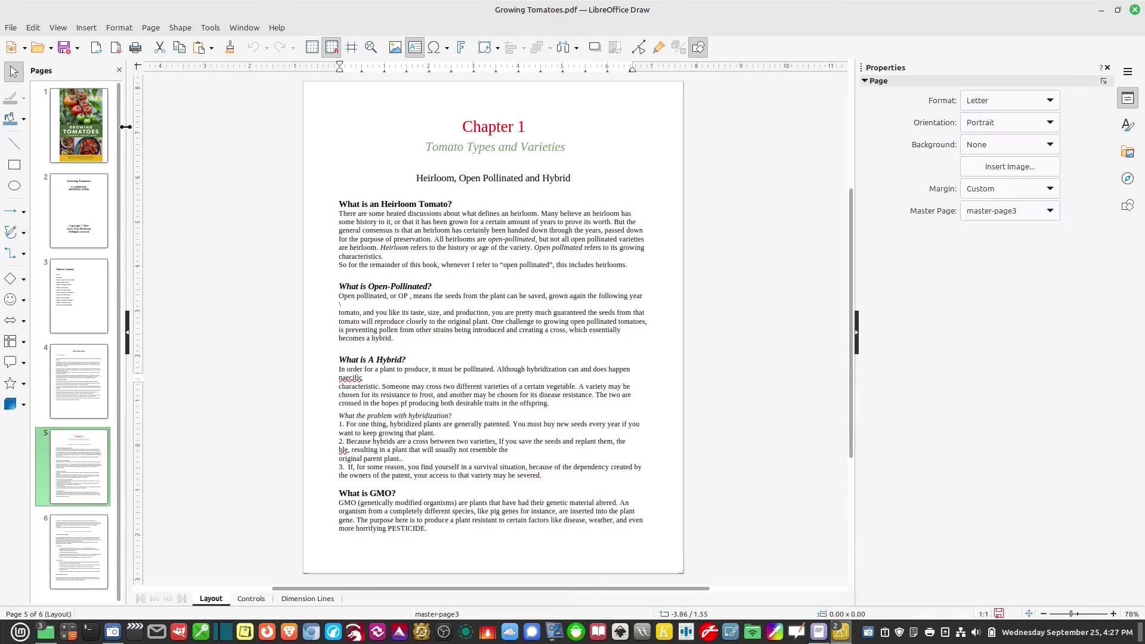
pyautogui.click(10, 28)
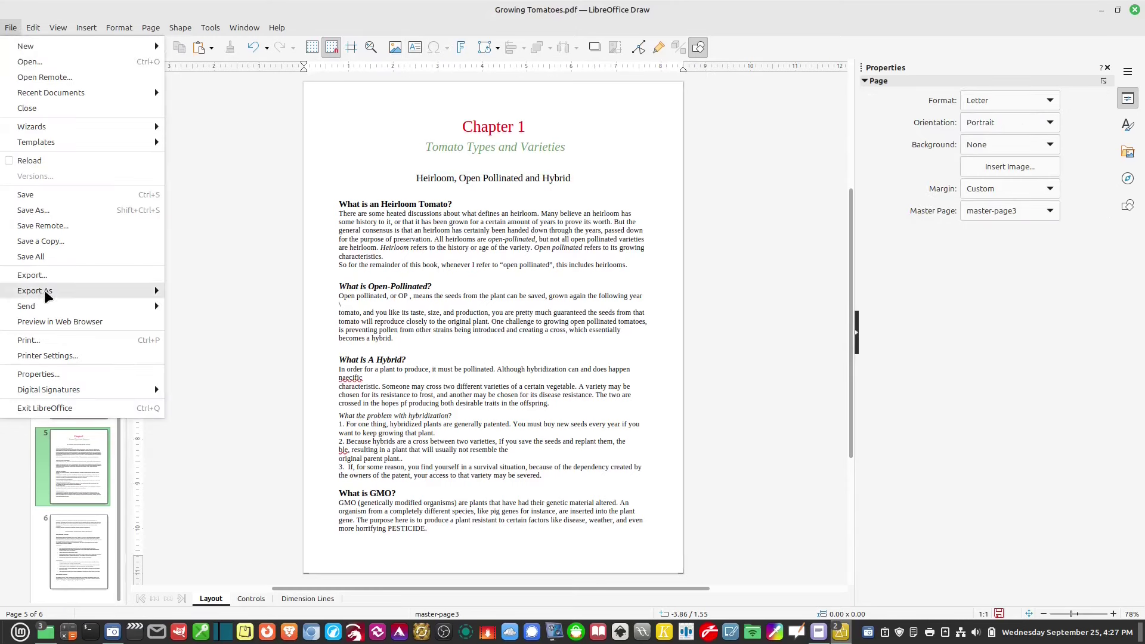
pyautogui.moveTo(70, 293)
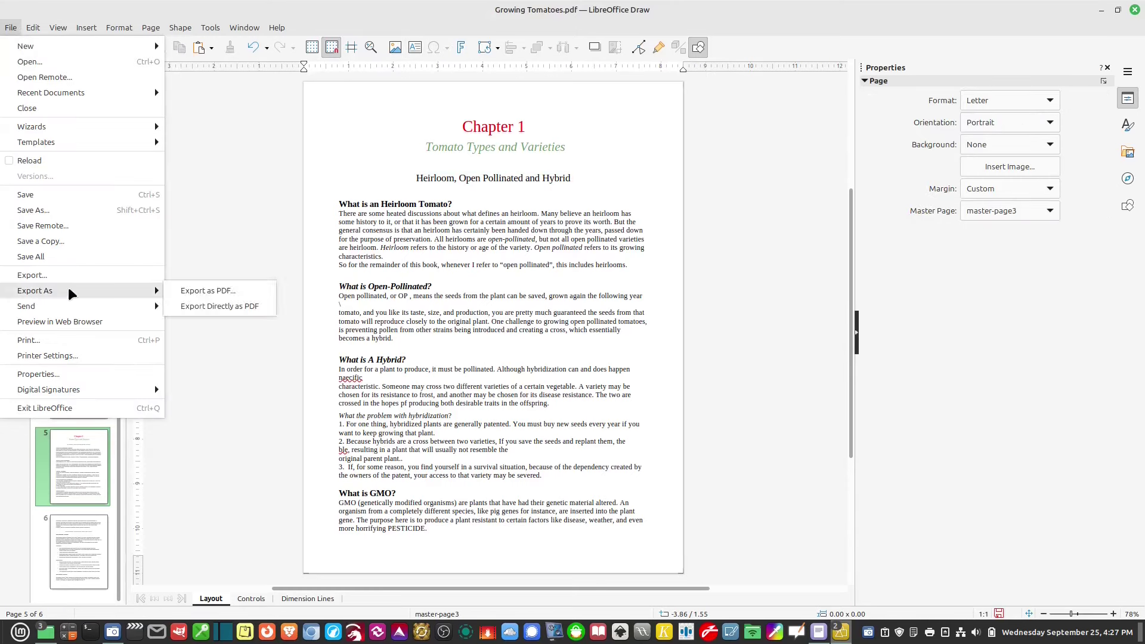
pyautogui.click(255, 292)
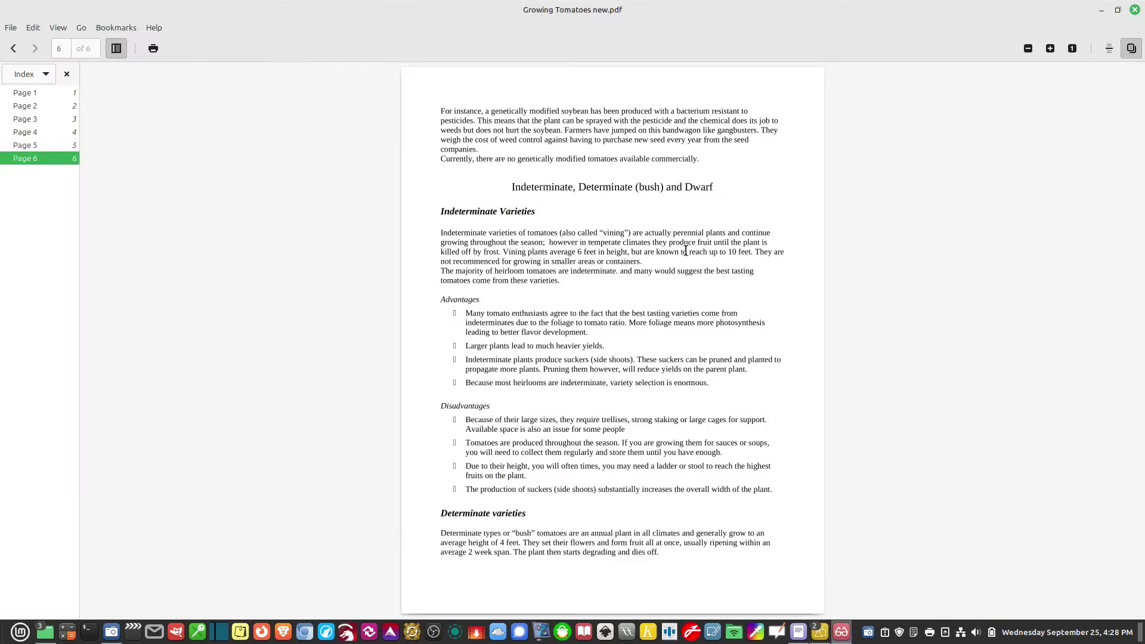
pyautogui.hotkey('ctrl', 'Home')
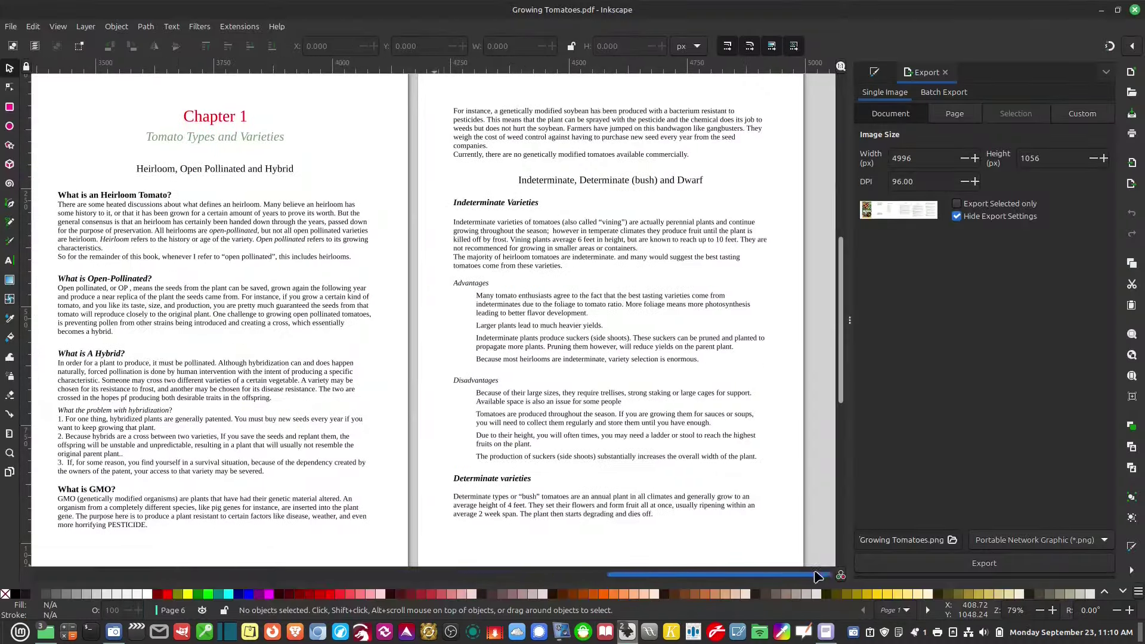
pyautogui.hscroll(-5, 434, 548)
pyautogui.moveTo(435, 554); pyautogui.dragTo(789, 540)
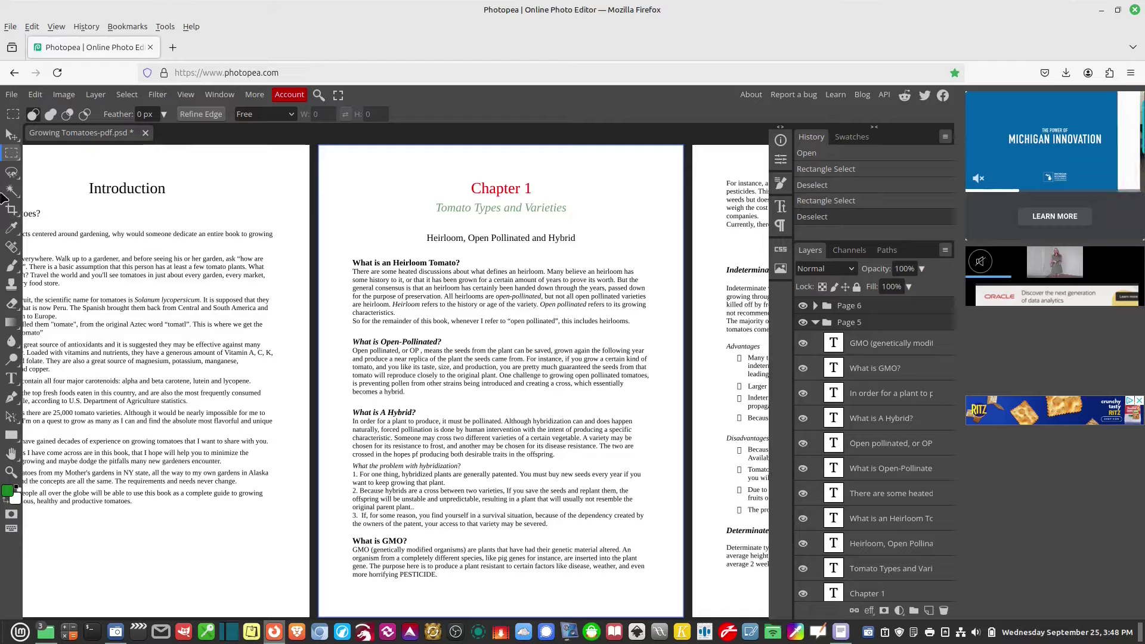
# In Photopea, select all text of the open-pollinated paragraph on page 5 with the Type tool and place the cursor in the hybrid paragraph.
pyautogui.click(12, 134)
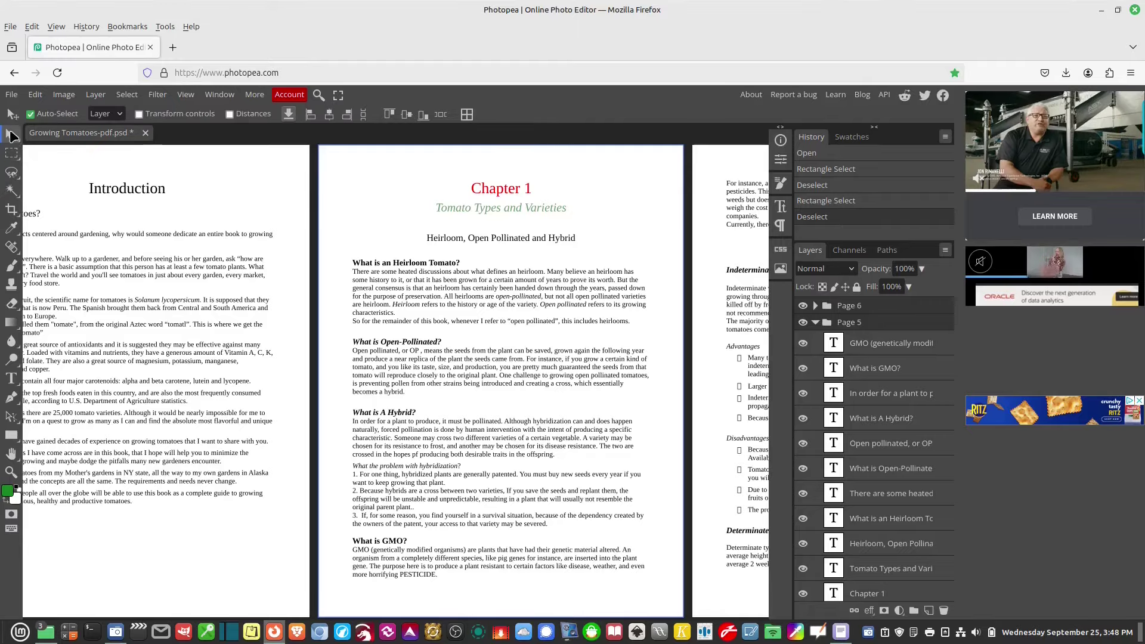
pyautogui.click(12, 379)
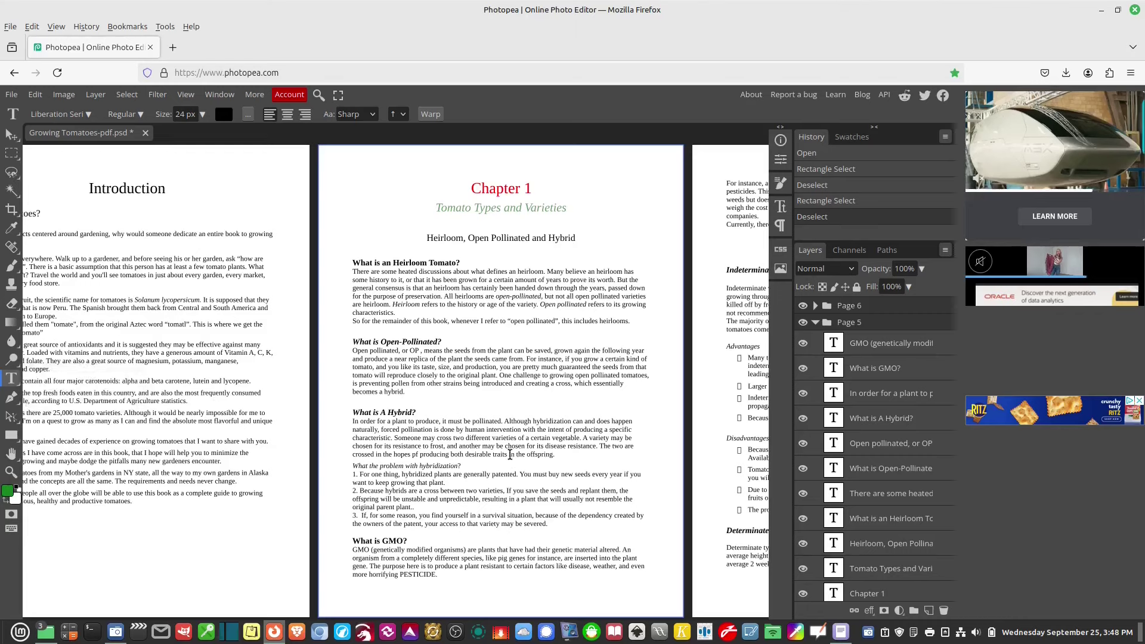
pyautogui.click(410, 366)
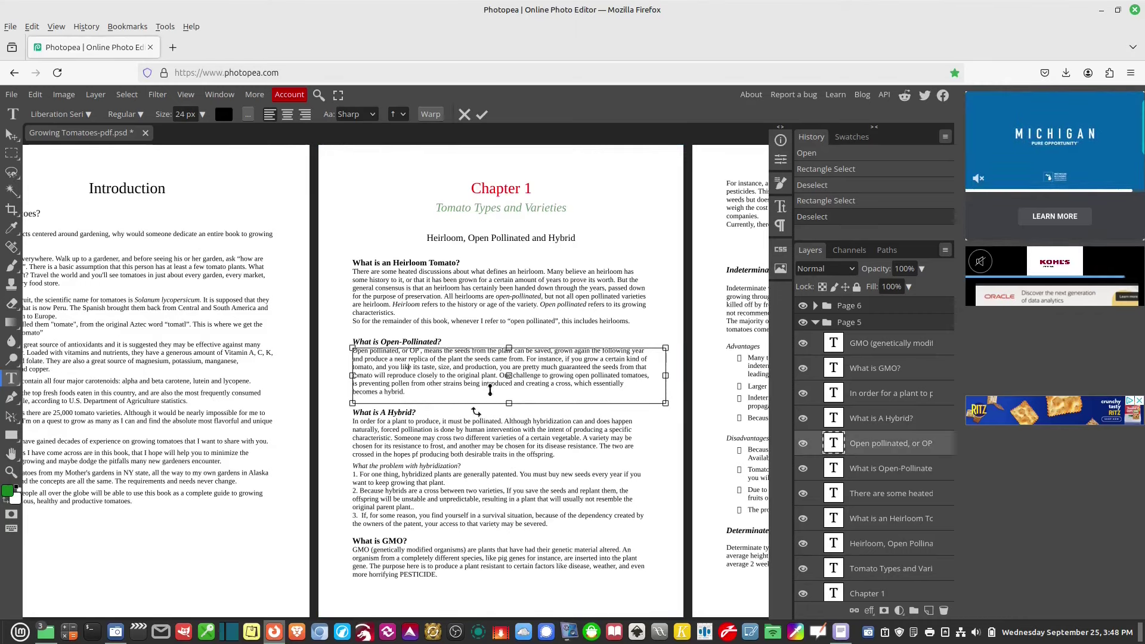
pyautogui.hotkey('ctrl', 'a')
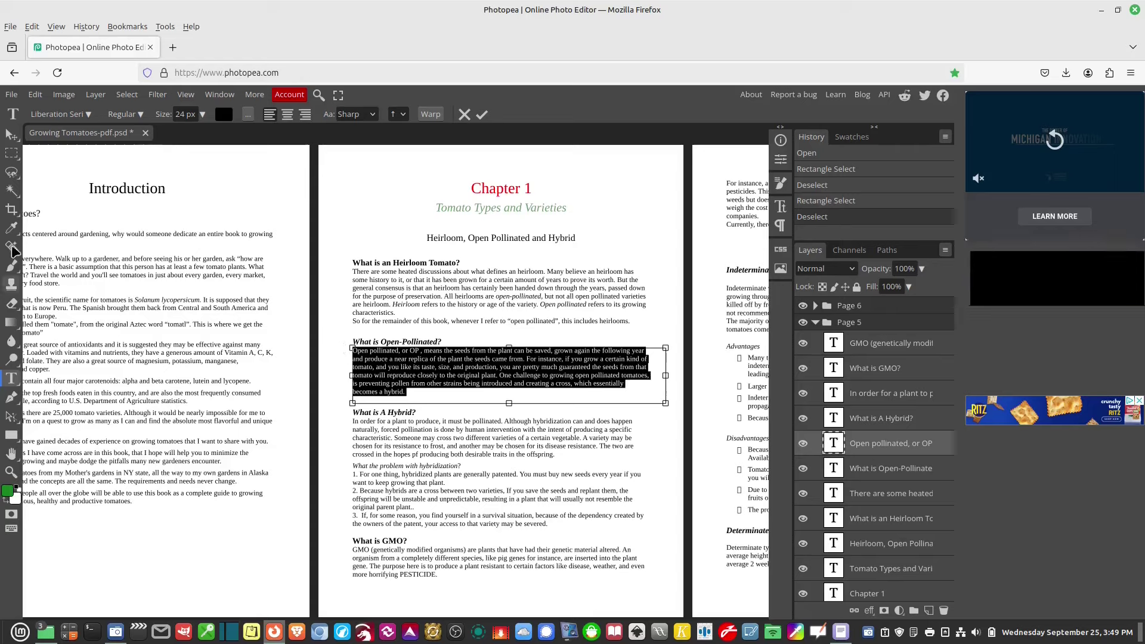
pyautogui.click(13, 137)
pyautogui.click(12, 378)
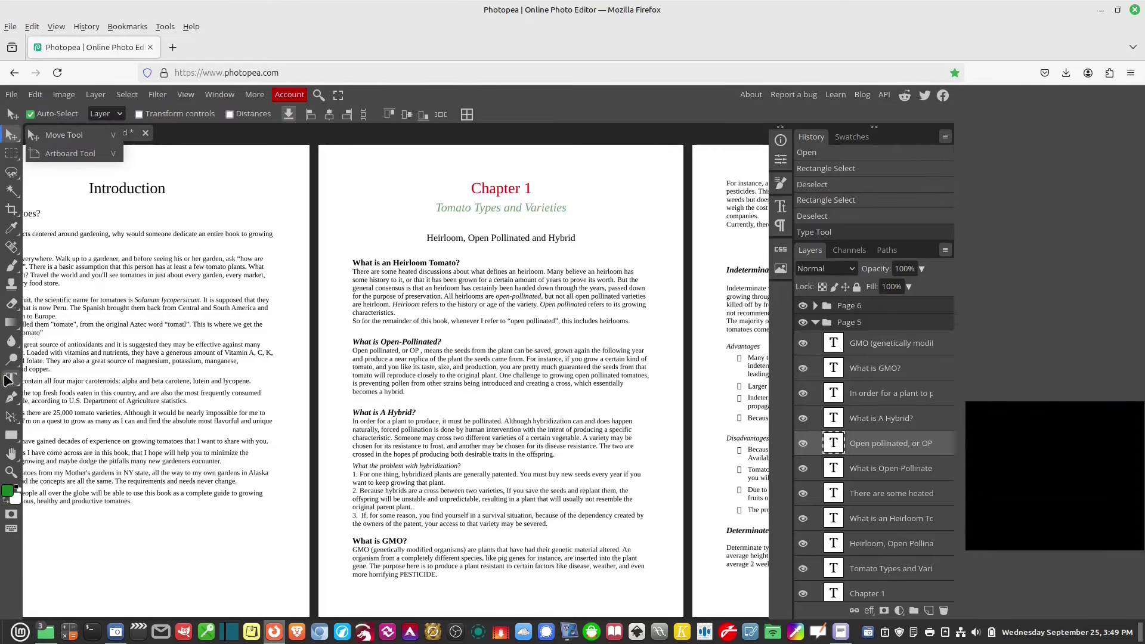
pyautogui.click(438, 508)
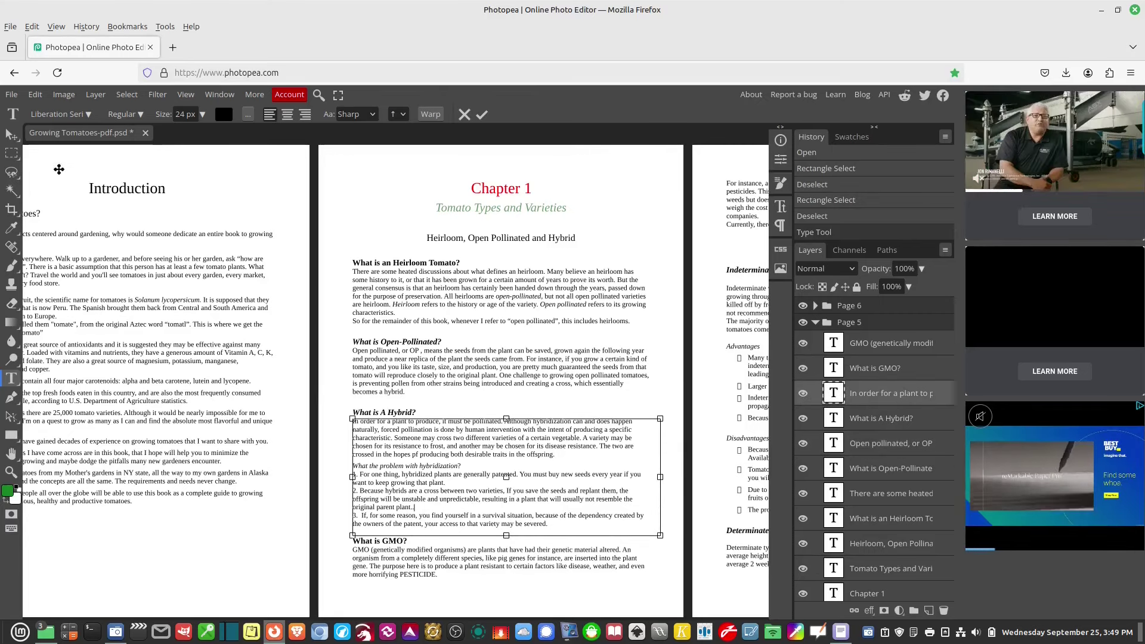
pyautogui.click(12, 135)
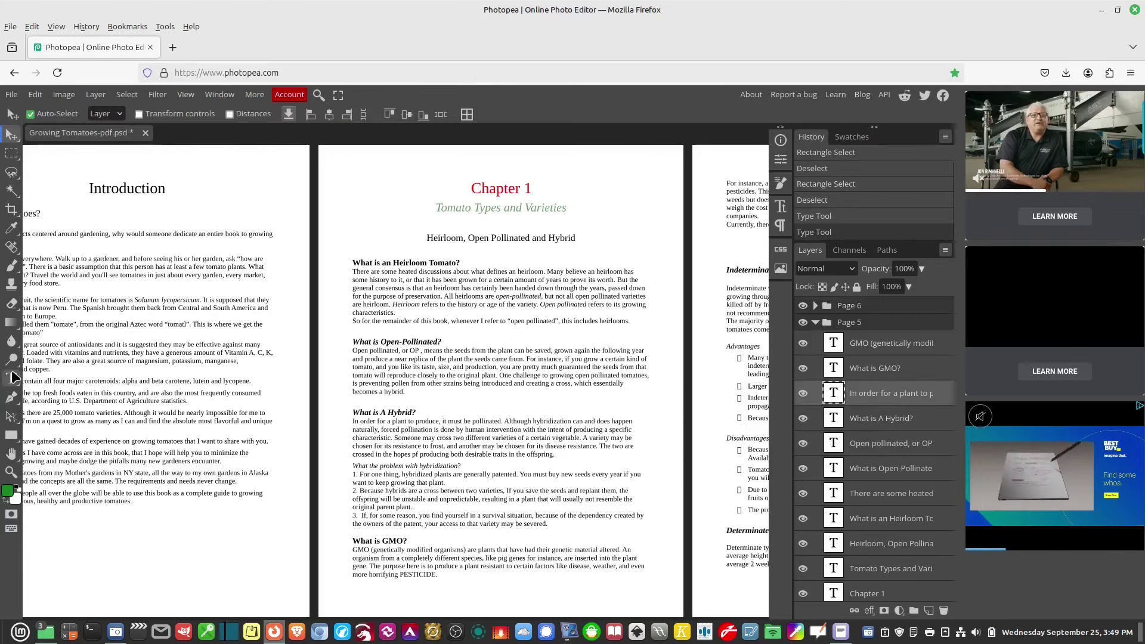